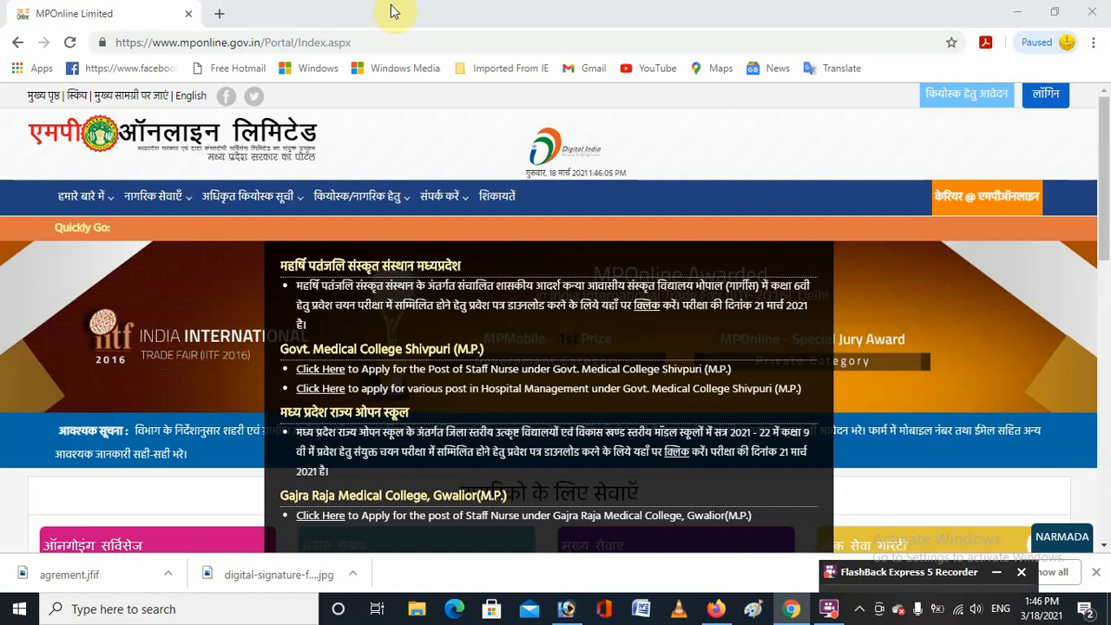
Open a new browser tab beside the MPOnline Limited home page
left_click(217, 13)
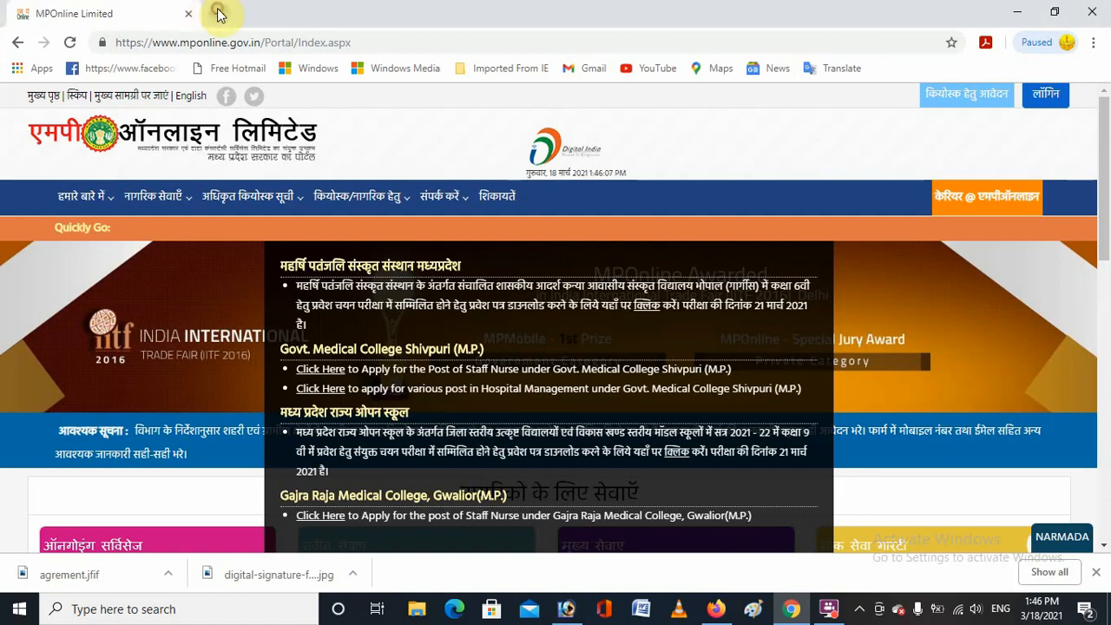
Search Google for 'mp online' without the suggested extra words
type("mp")
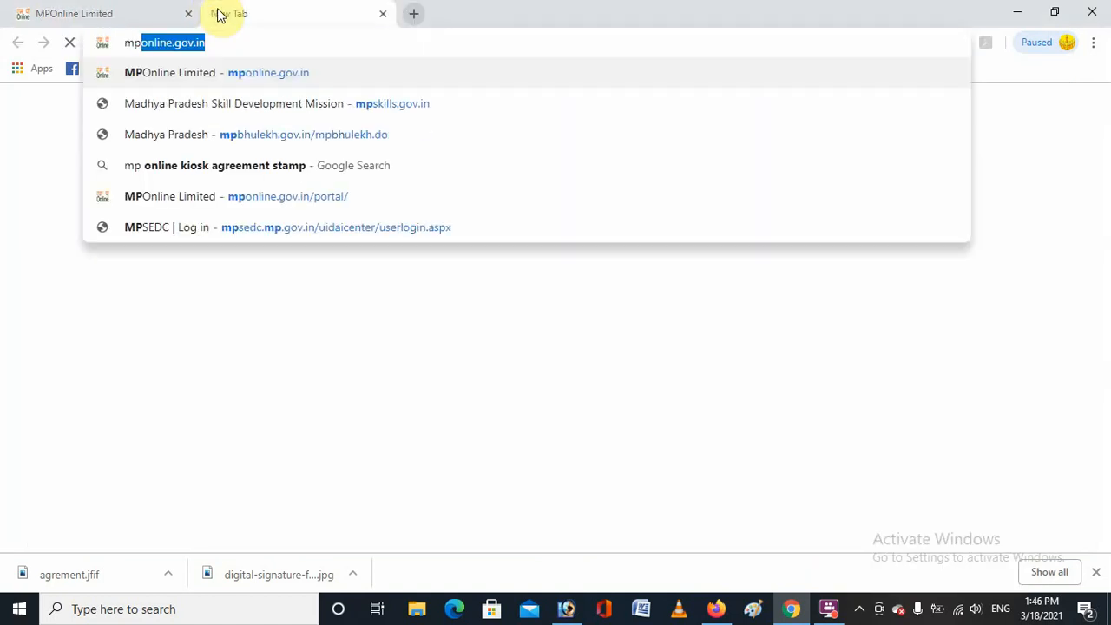
type(" o")
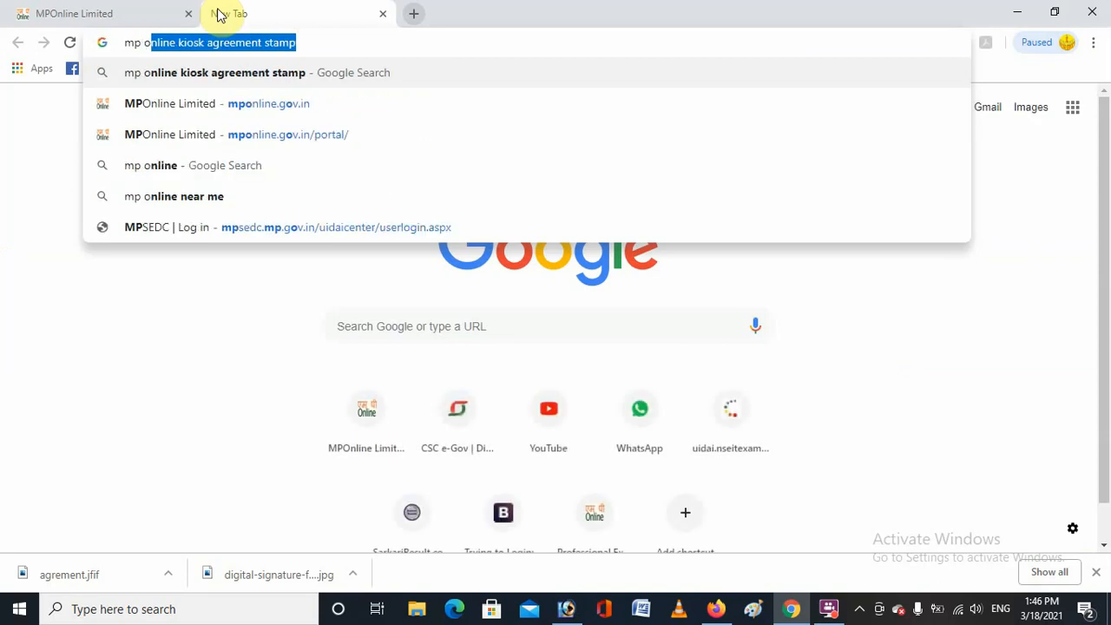
type("nline")
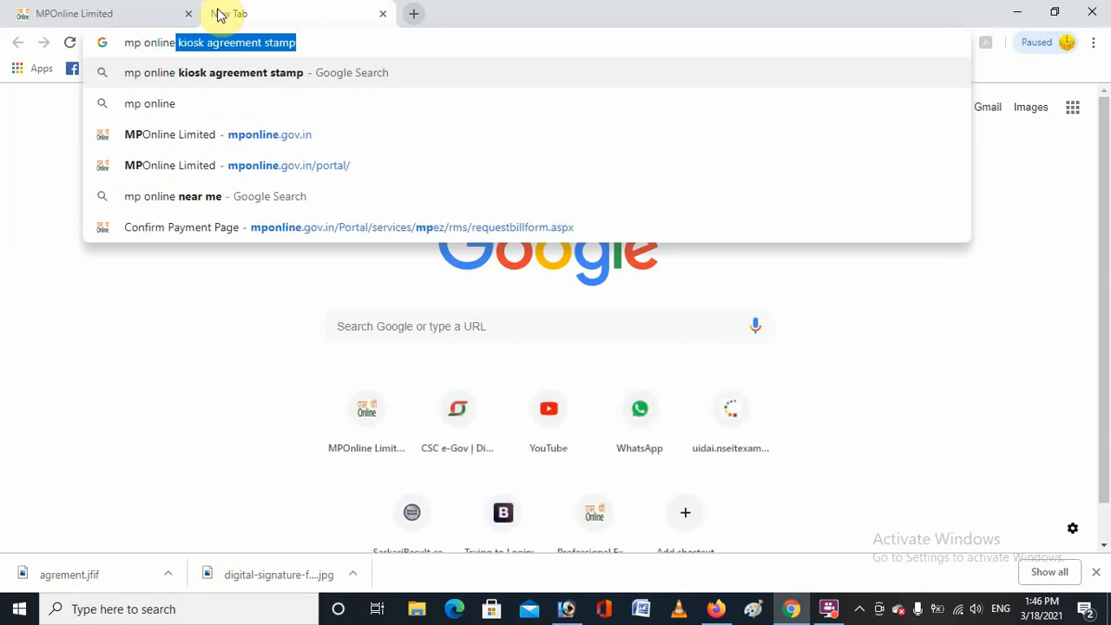
key("Delete")
key("Return")
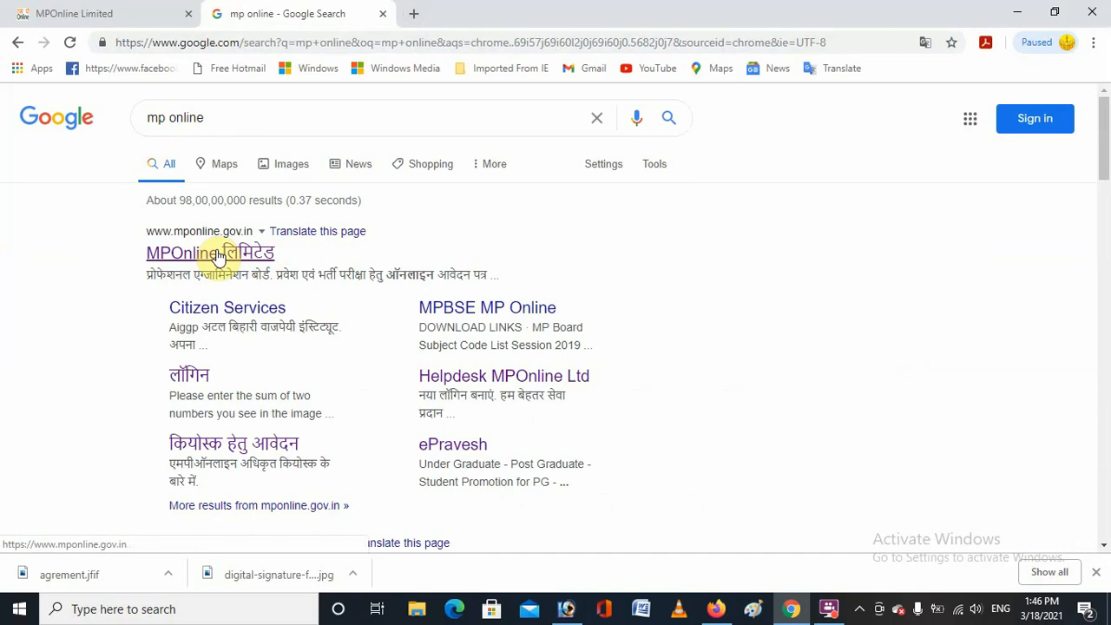
Open the MPOnline Limited site from the results and start a new kiosk allotment application
left_click(219, 257)
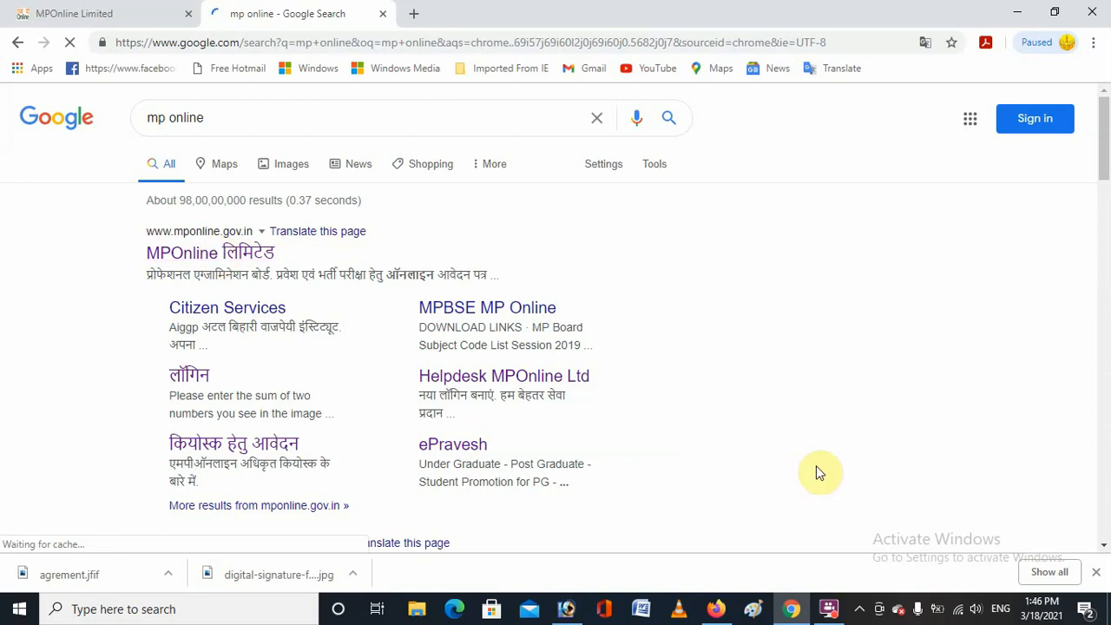
left_click(831, 606)
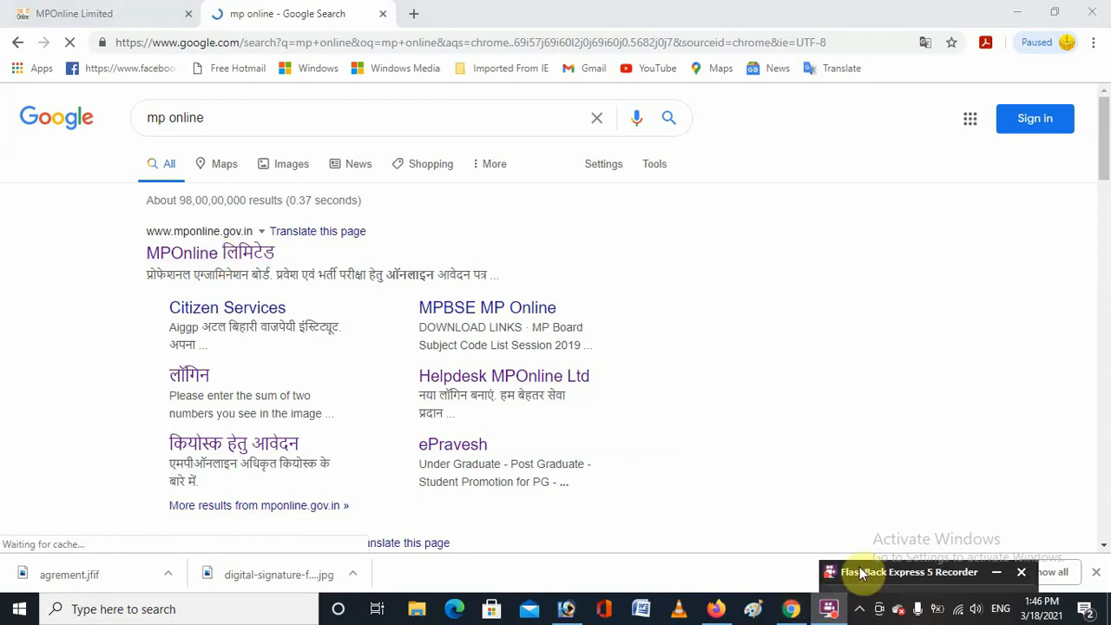
left_click(859, 567)
left_click(888, 565)
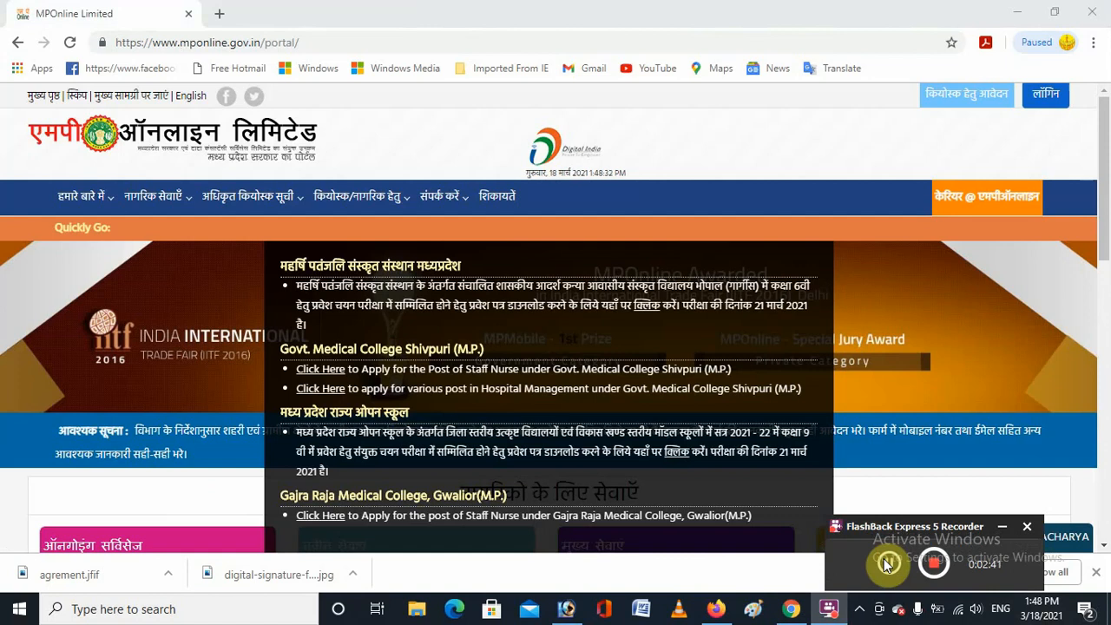
left_click_drag(936, 526, 950, 557)
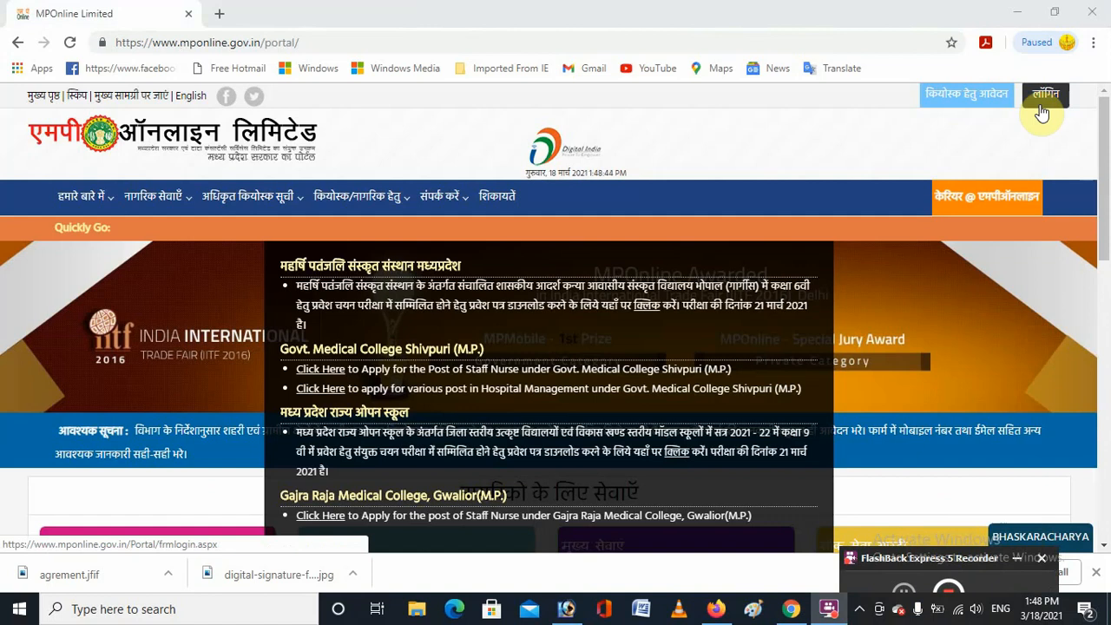
left_click(986, 103)
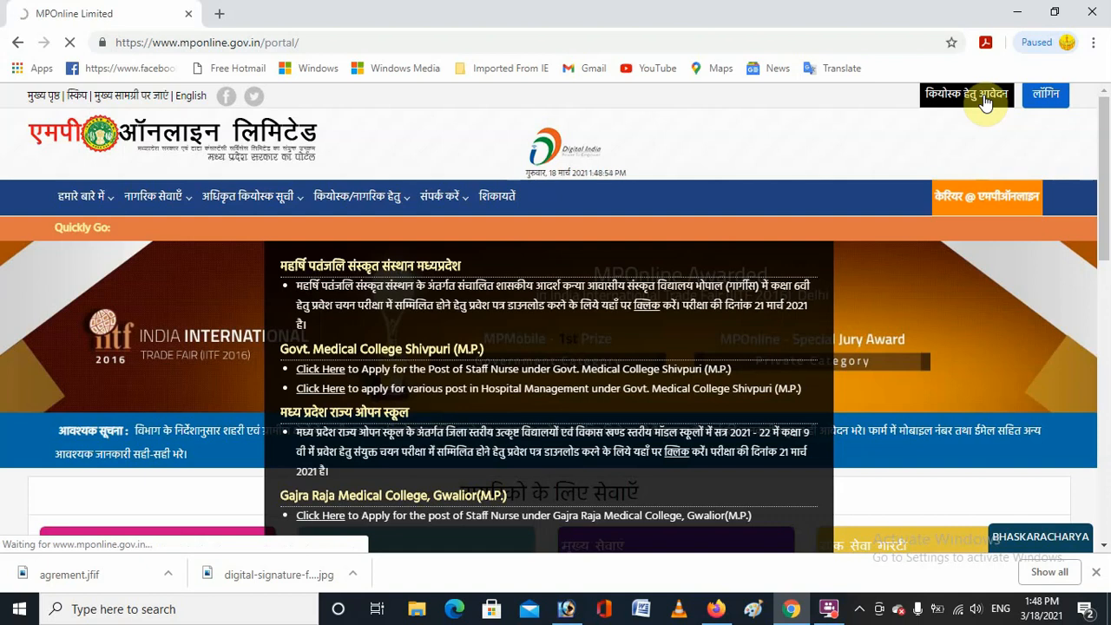
Scroll the kiosk guidelines popup and move to its next page
left_click(835, 611)
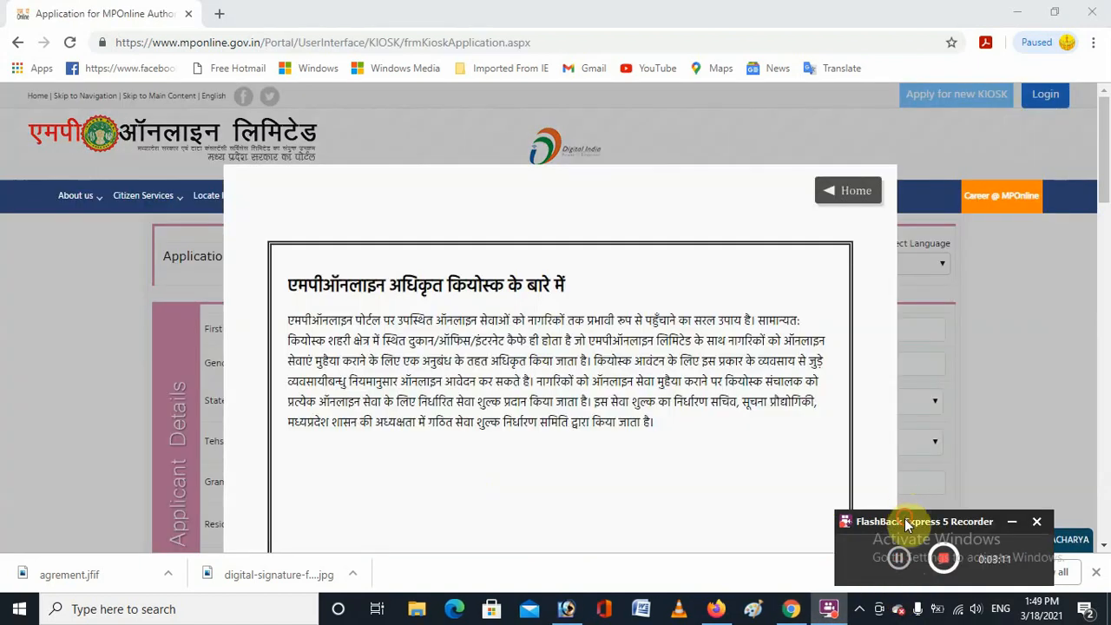
left_click_drag(906, 523, 906, 546)
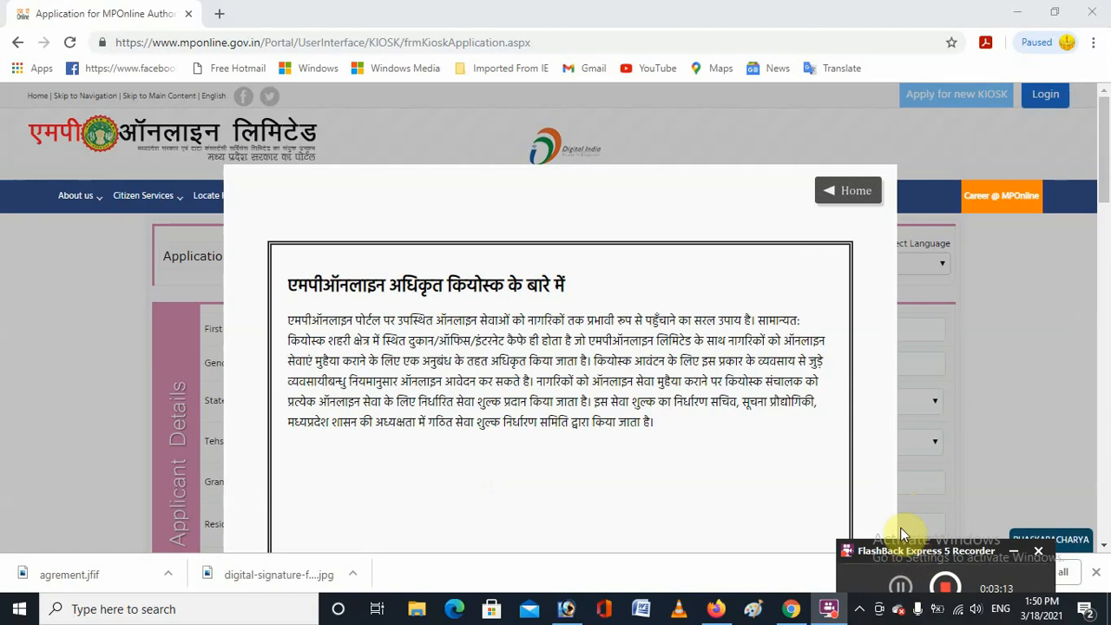
scroll(583, 297, "down", 2)
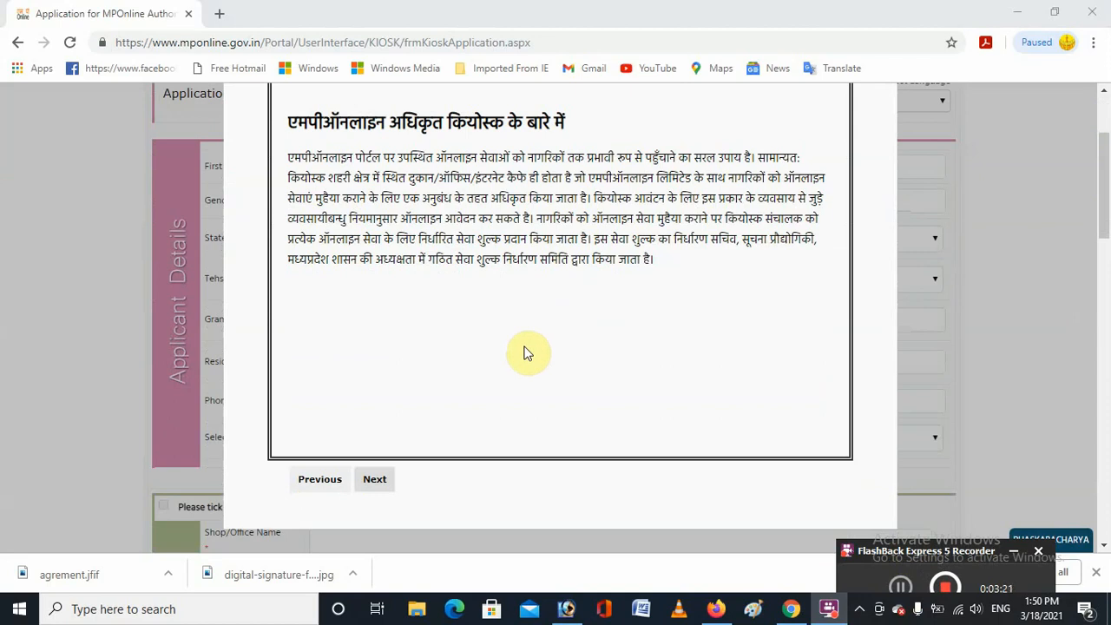
left_click(375, 480)
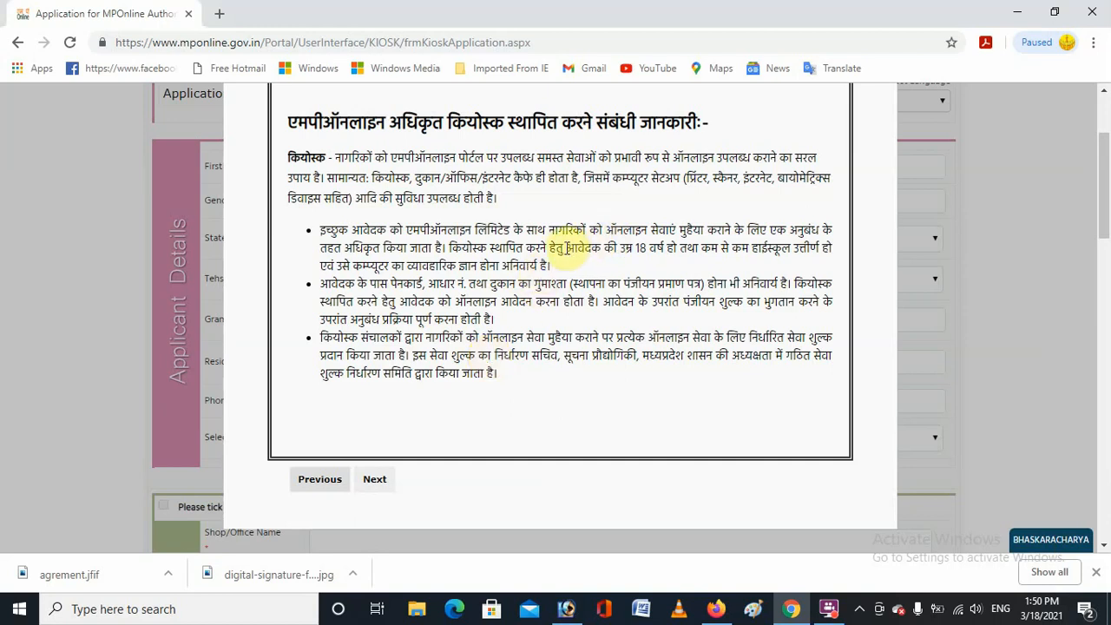
Highlight the age, high-school, PAN/Aadhaar/shop and fee-agreement requirements, then reach the fee page
left_click_drag(566, 249, 744, 254)
left_click_drag(781, 249, 823, 253)
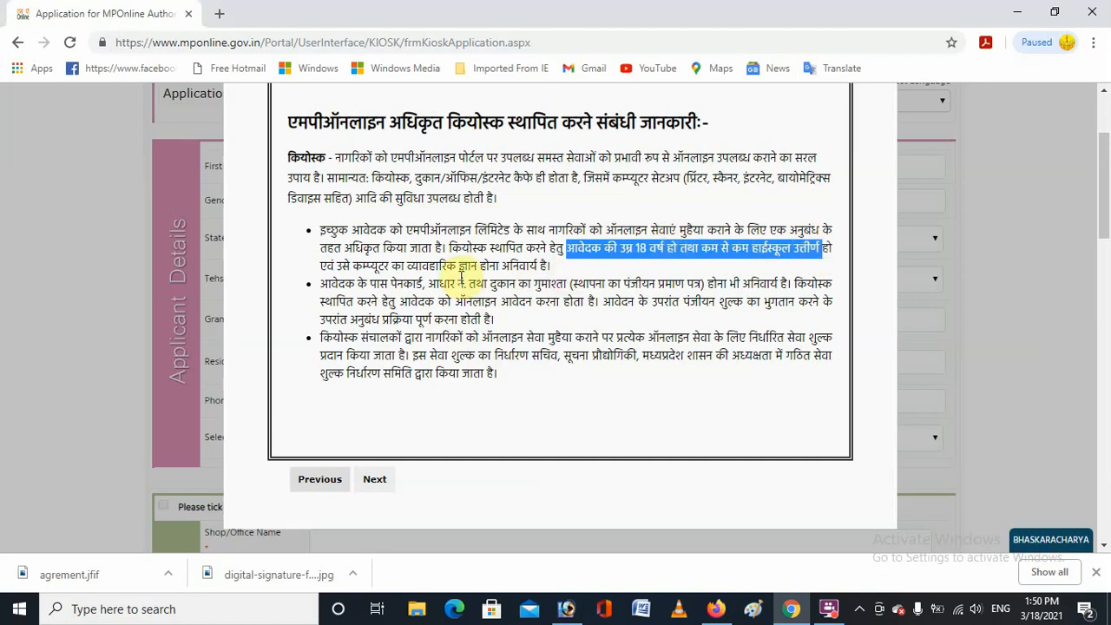
left_click_drag(319, 283, 788, 293)
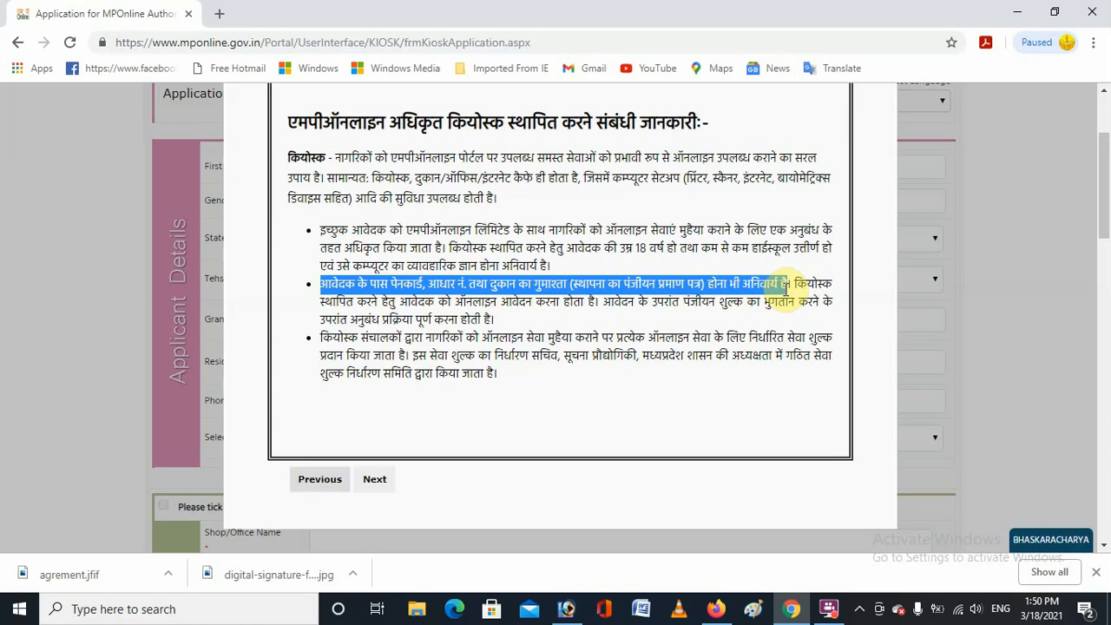
left_click(605, 301)
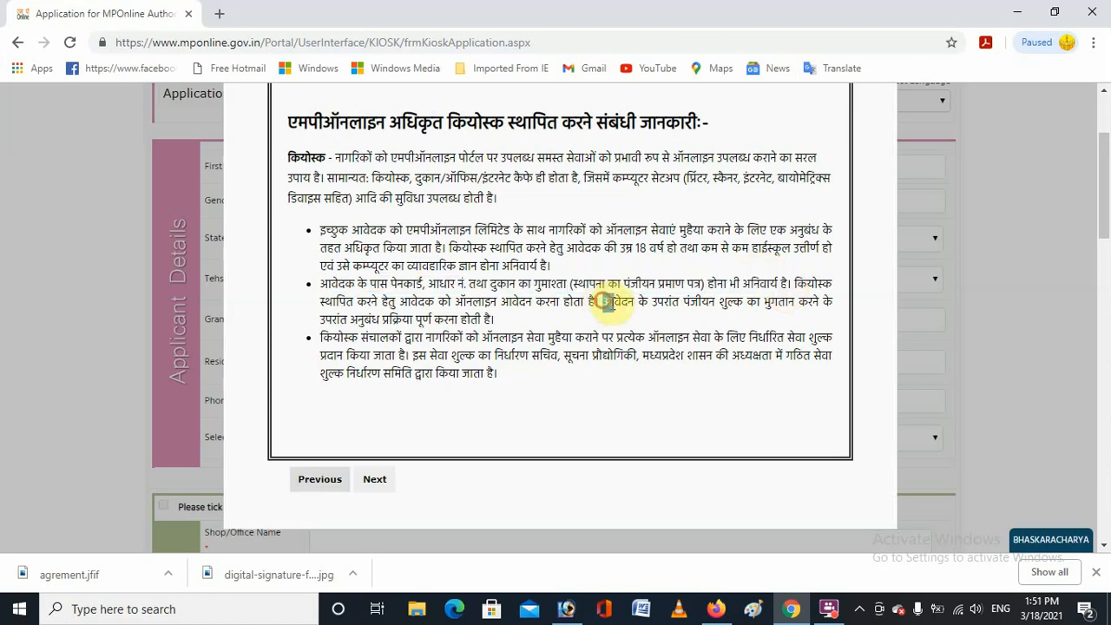
left_click_drag(605, 301, 840, 322)
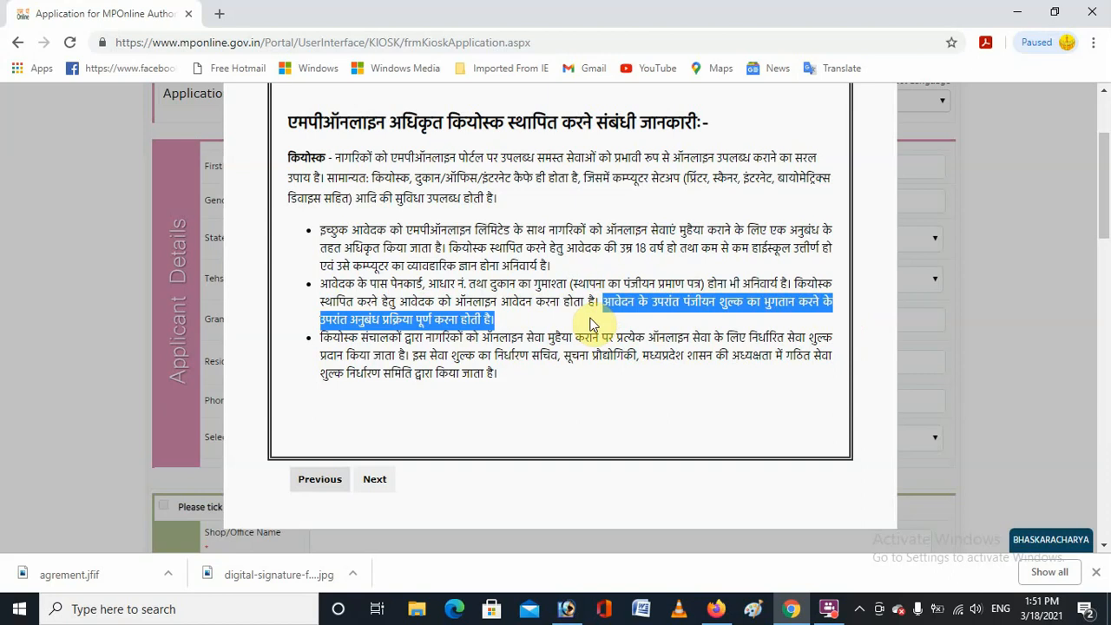
left_click(384, 482)
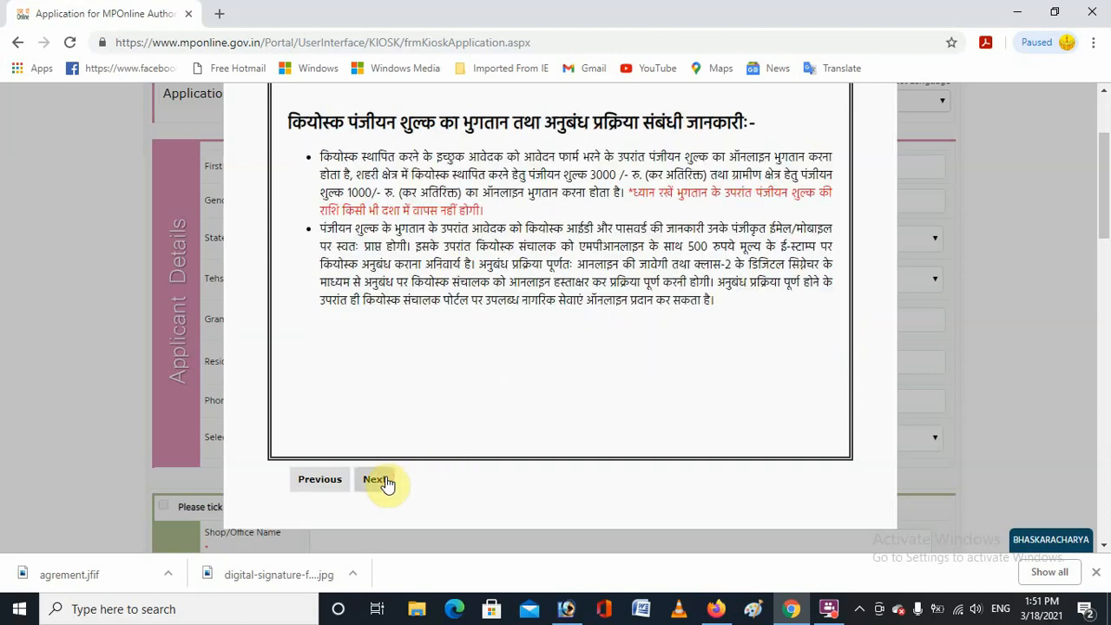
Page through the remaining guidelines, confirm they were read, and verify
left_click(385, 483)
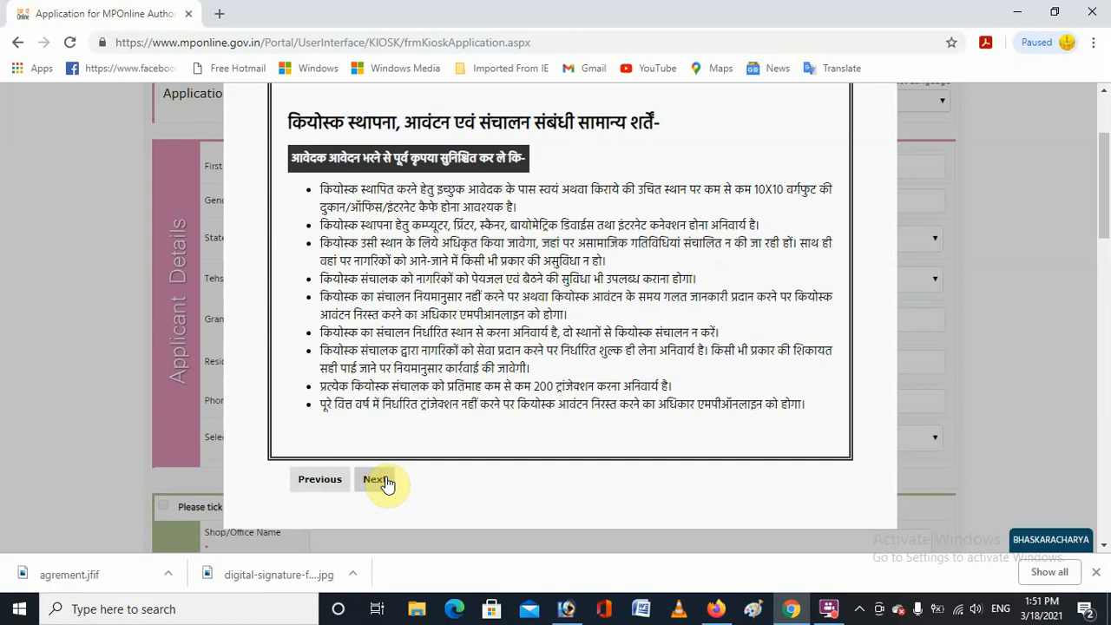
left_click(386, 483)
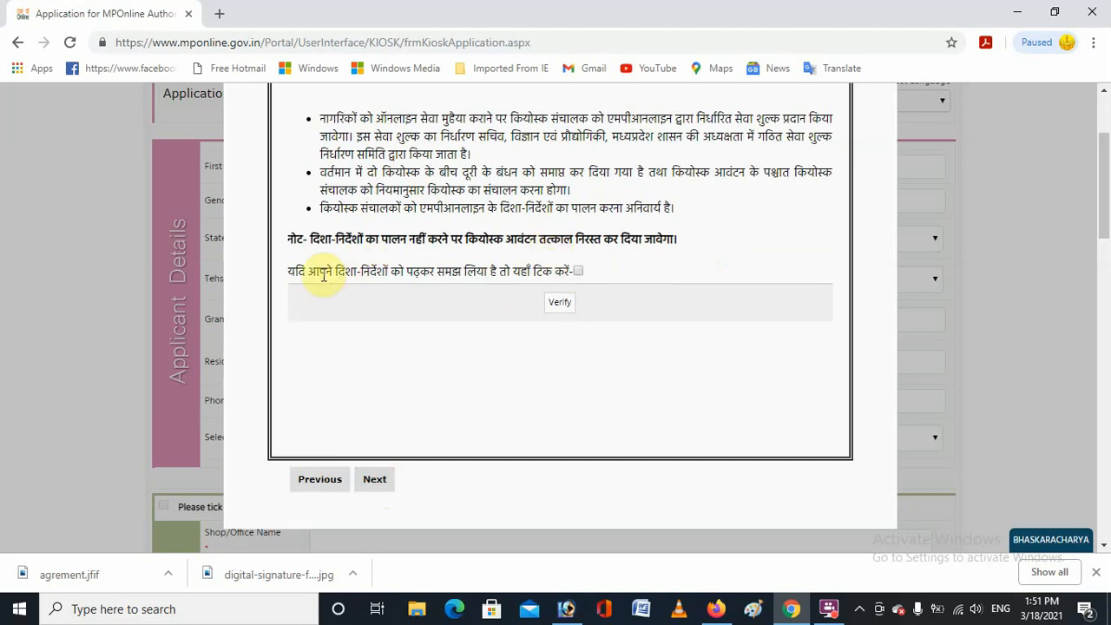
left_click(578, 272)
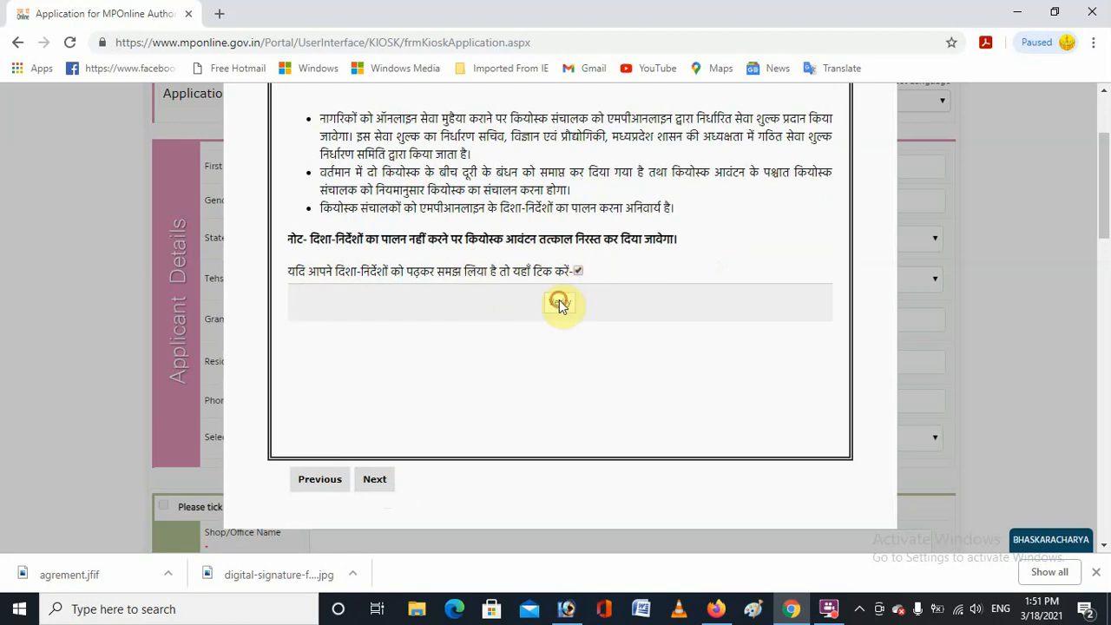
left_click(559, 303)
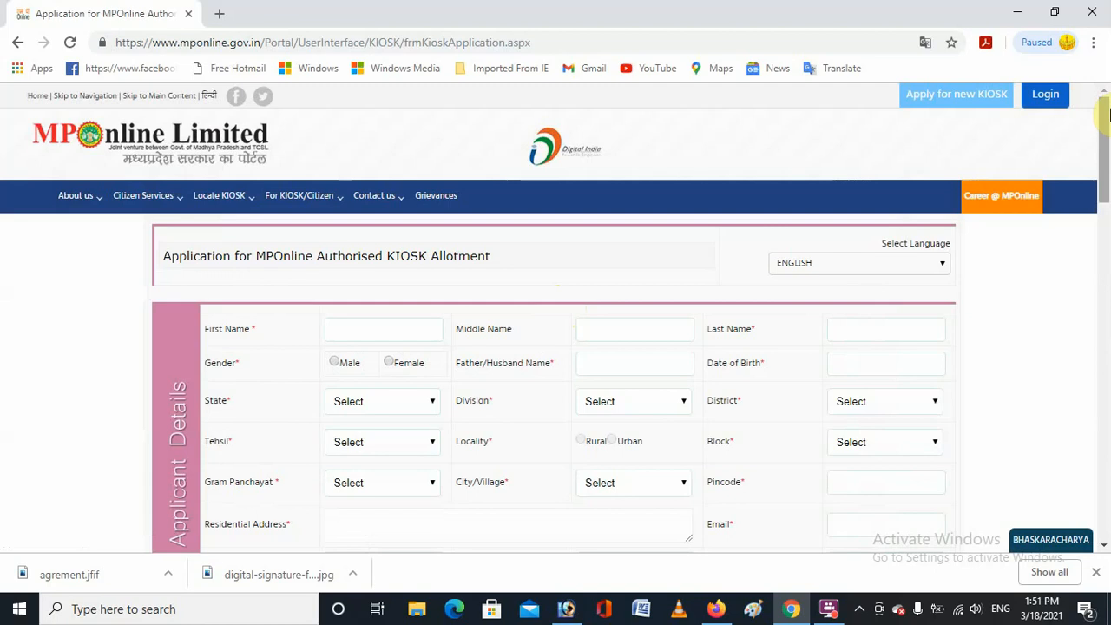
left_click_drag(1106, 120, 1106, 156)
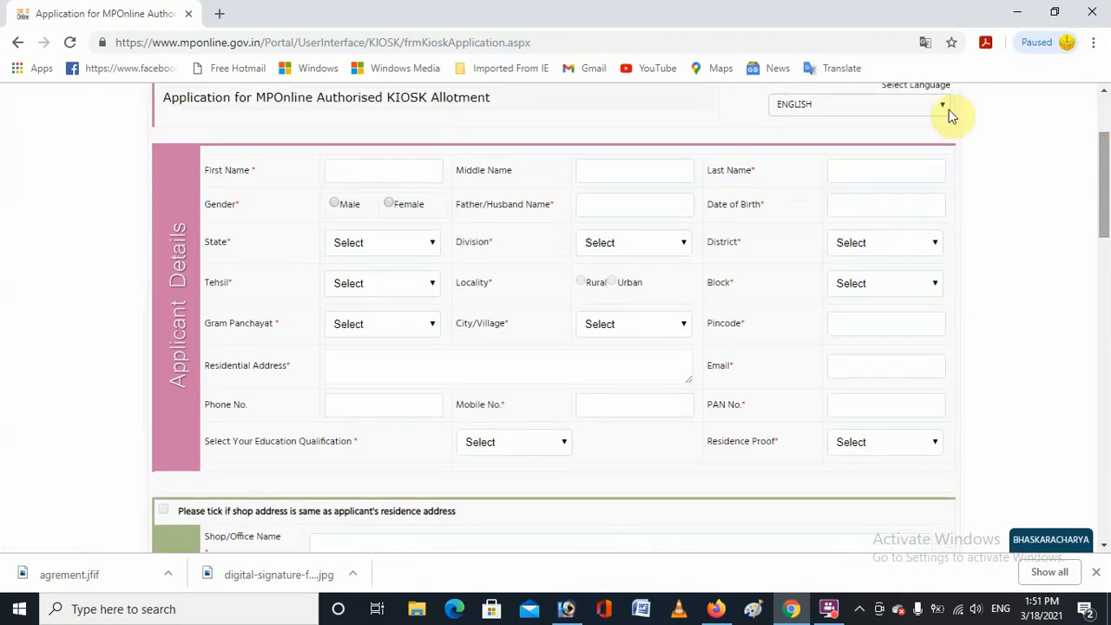
left_click(382, 172)
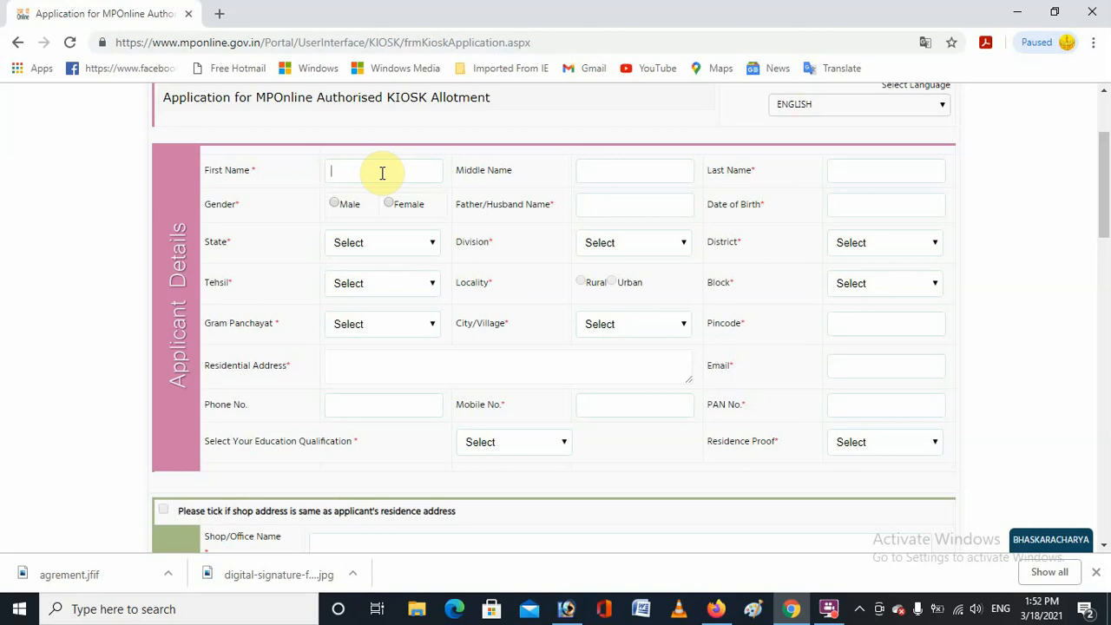
type("v")
key("BackSpace")
key("Tab")
left_click(335, 205)
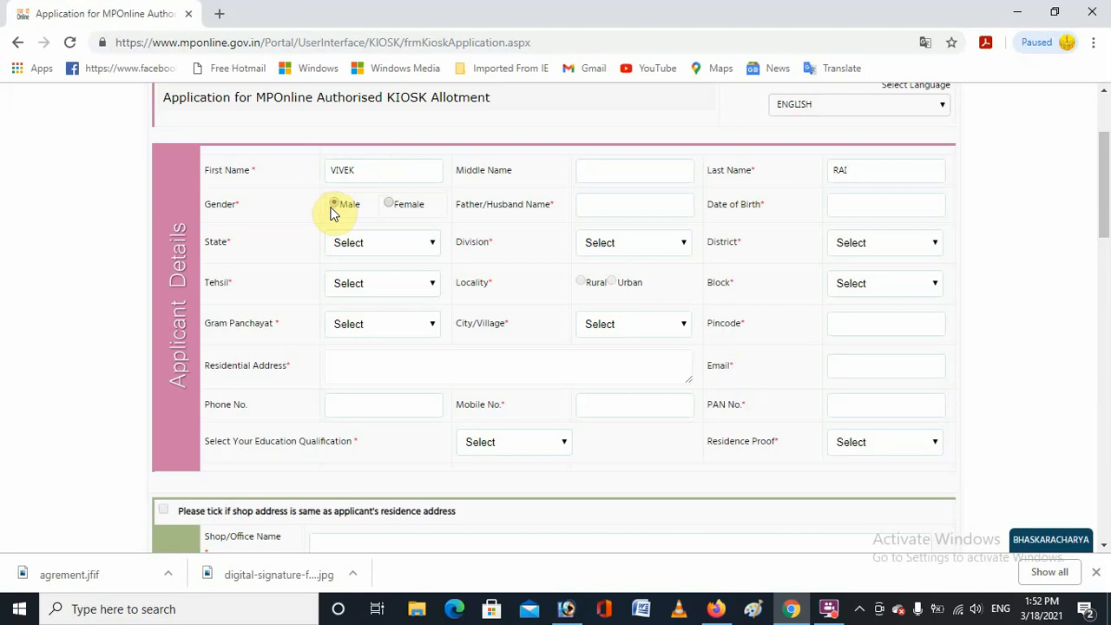
left_click(606, 203)
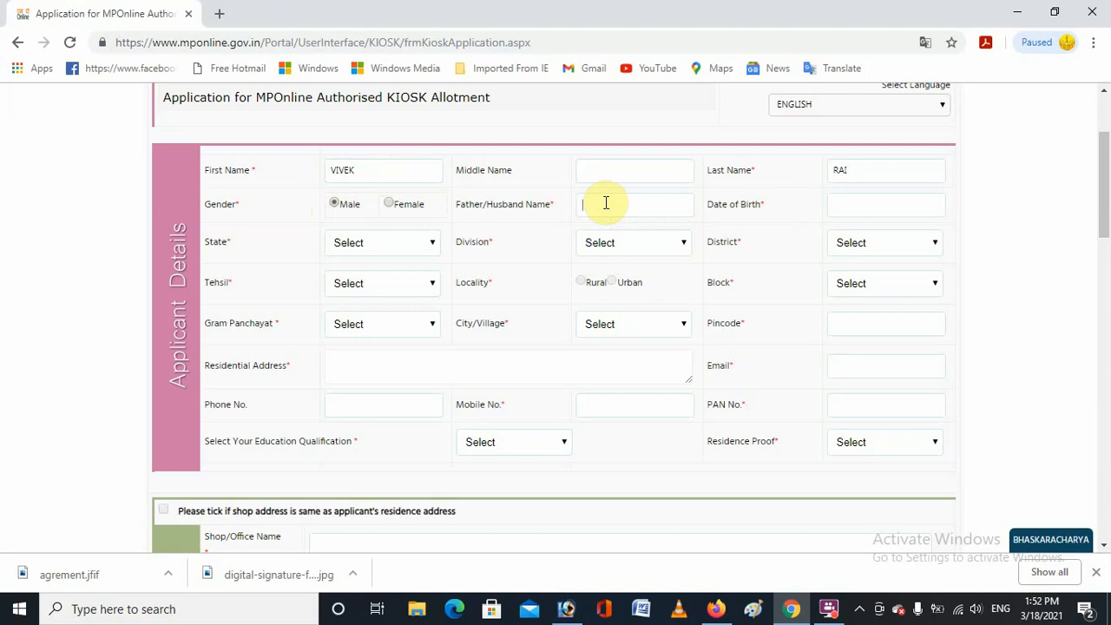
key("Tab")
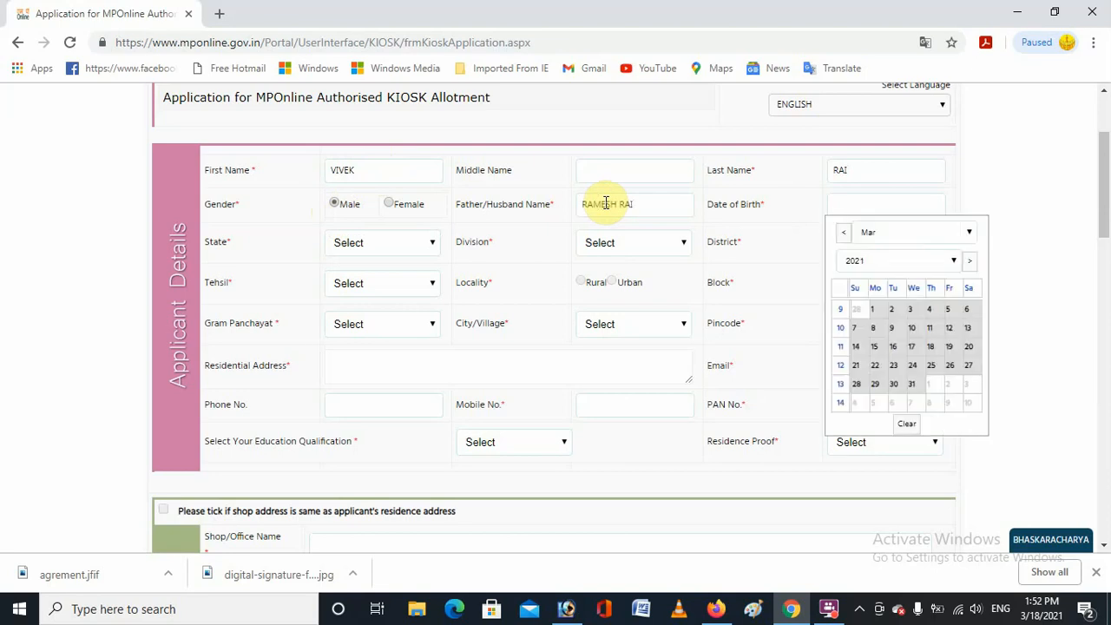
left_click(953, 262)
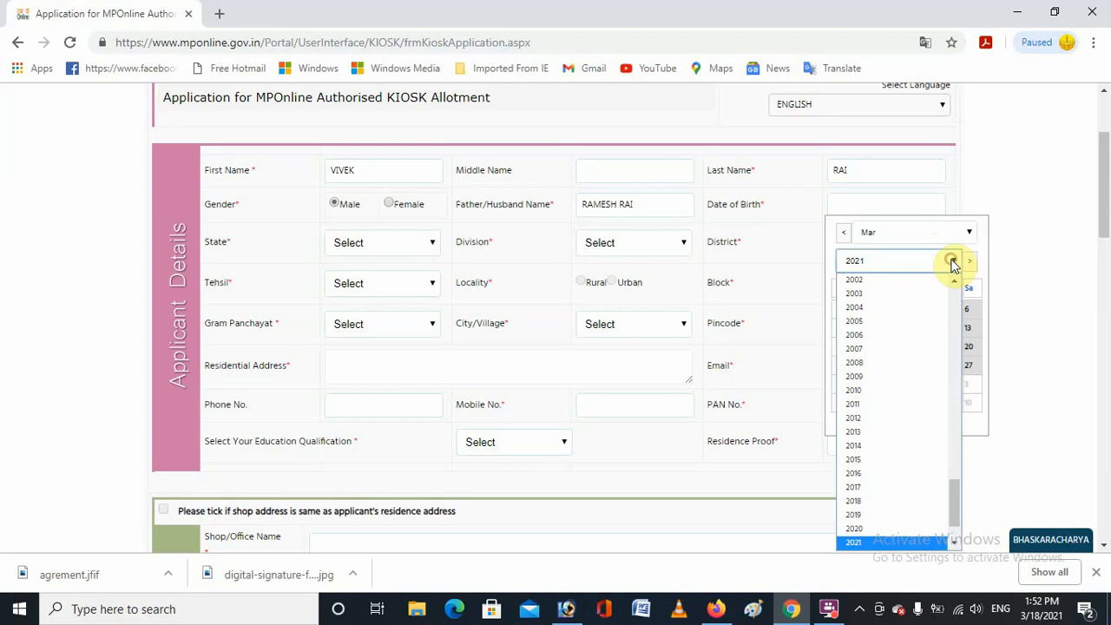
scroll(884, 313, "up", 4)
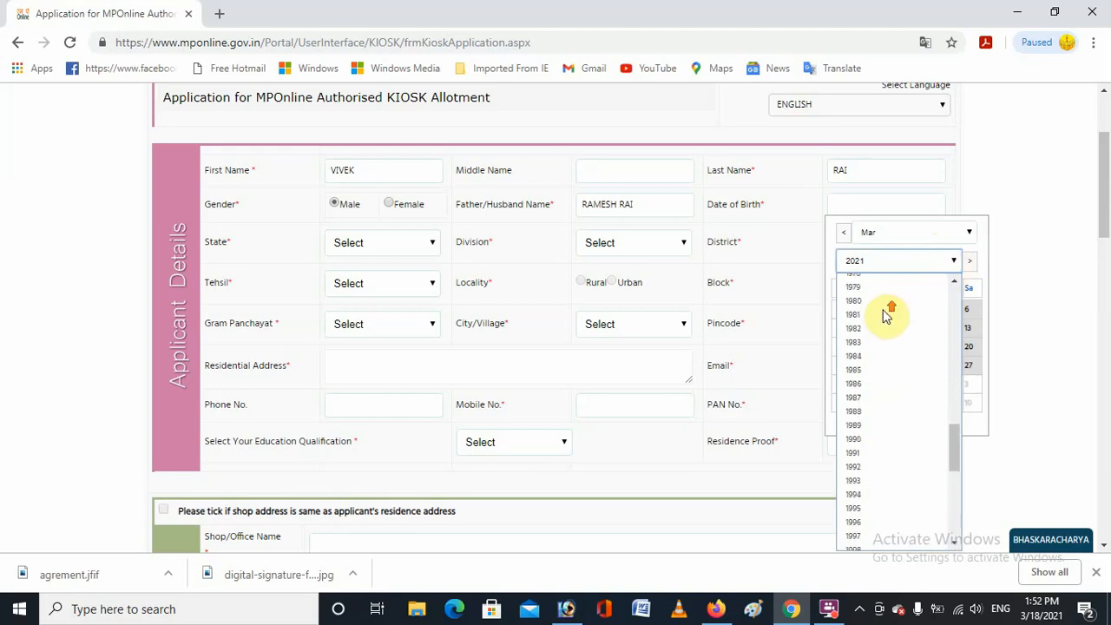
scroll(858, 481, "down", 2)
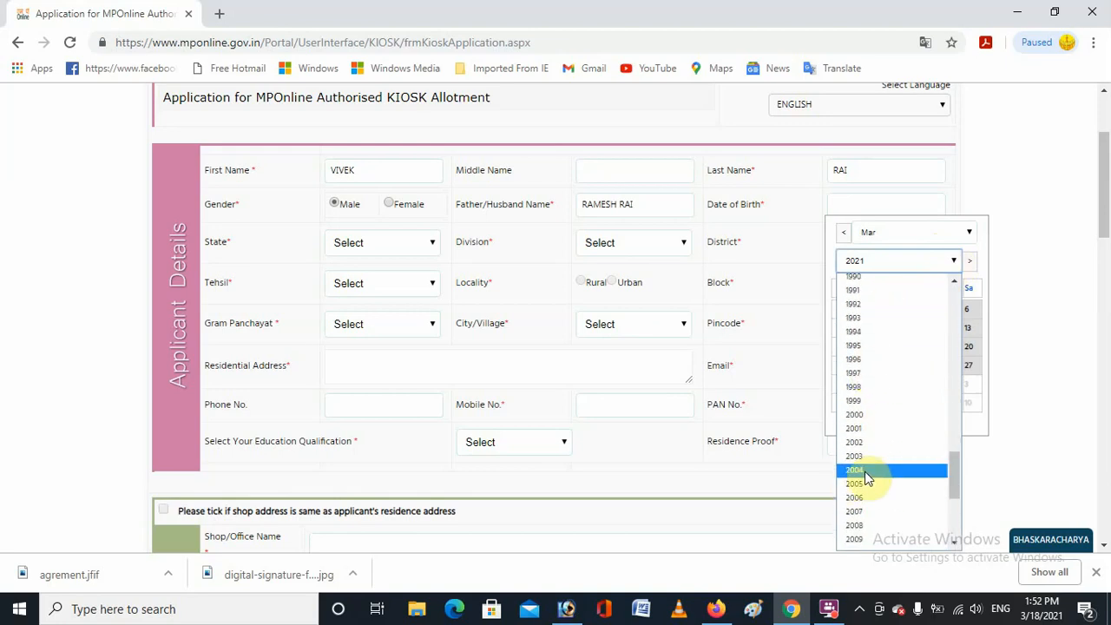
left_click(865, 471)
left_click(922, 261)
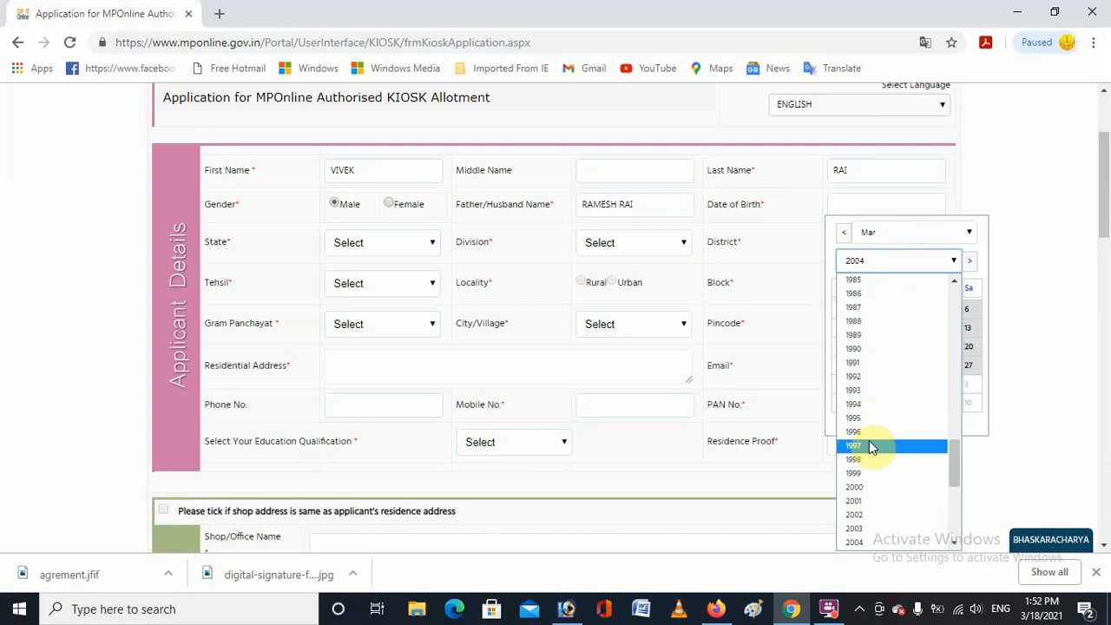
left_click(856, 487)
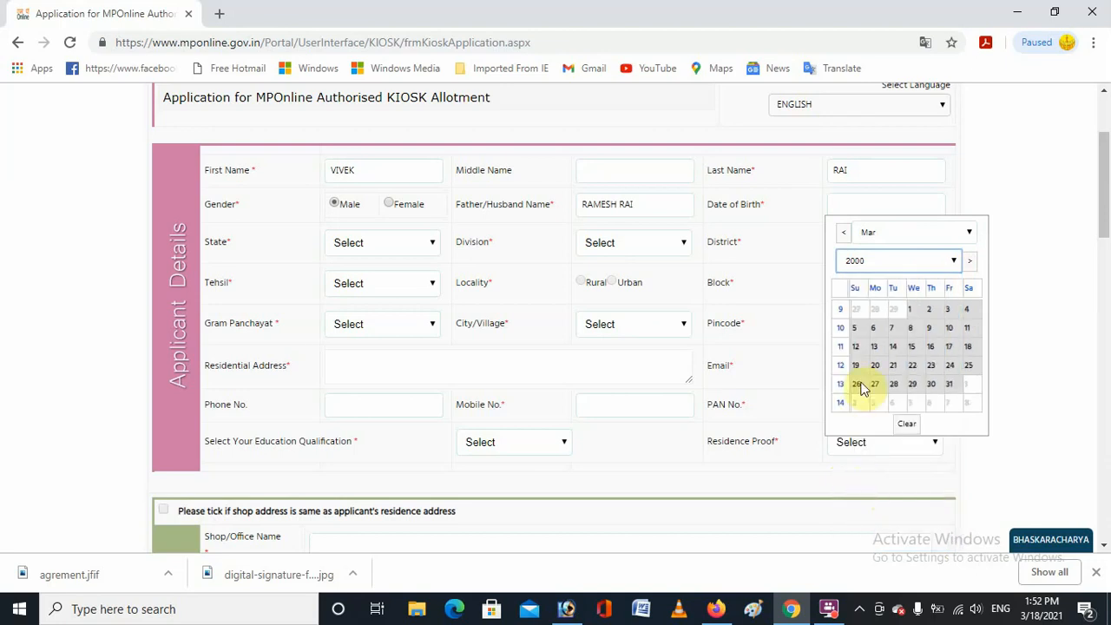
left_click(920, 349)
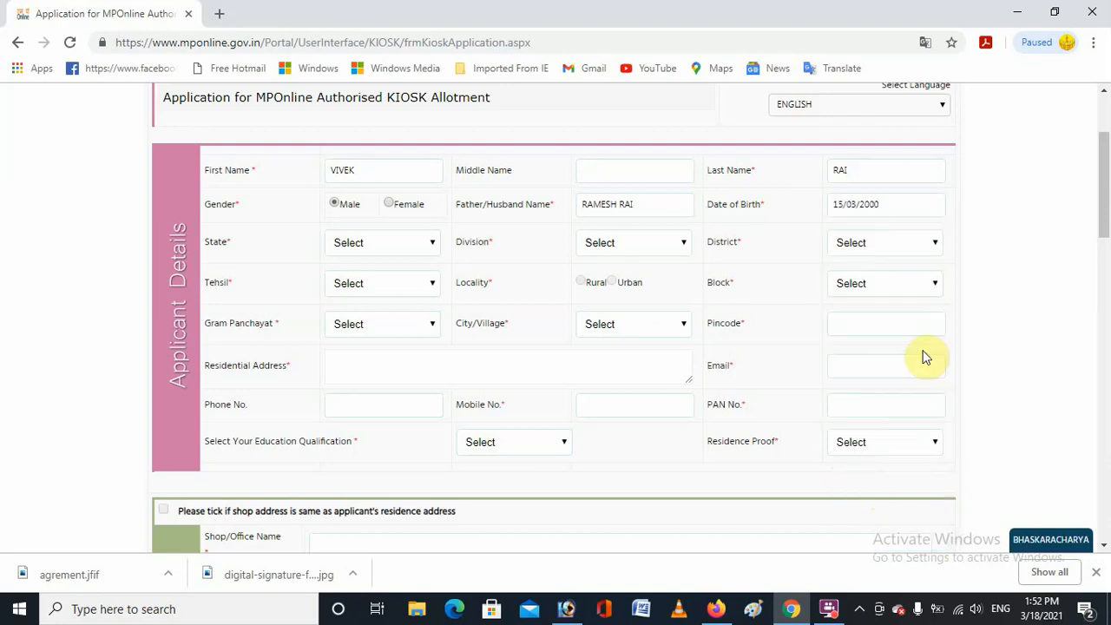
Choose Madhya Pradesh state, Gwalior division and Gwalior district
left_click(424, 248)
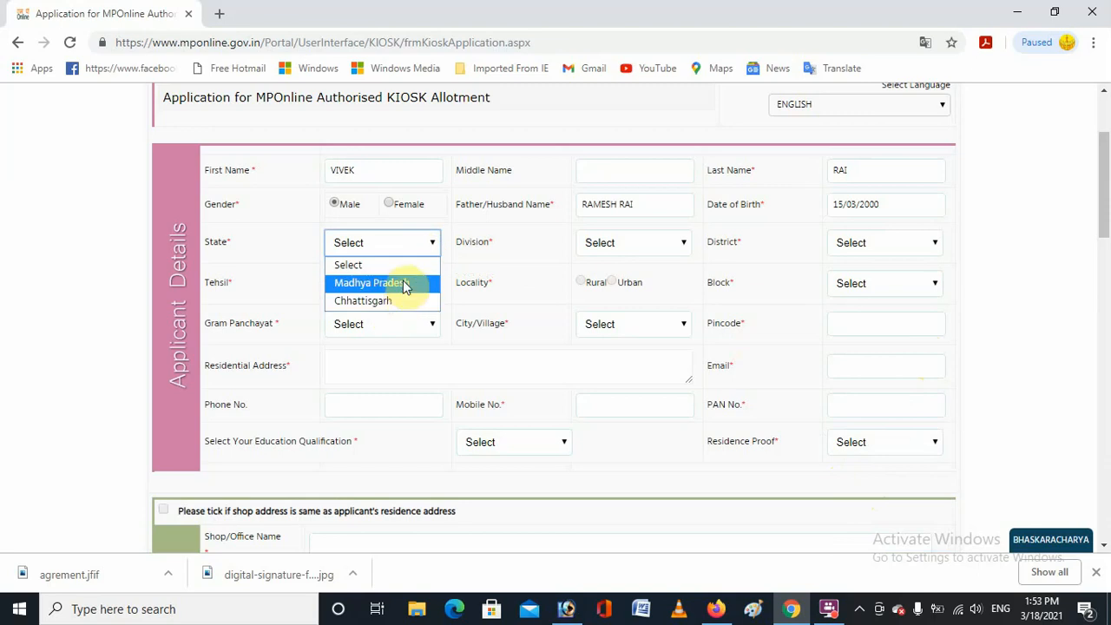
left_click(405, 286)
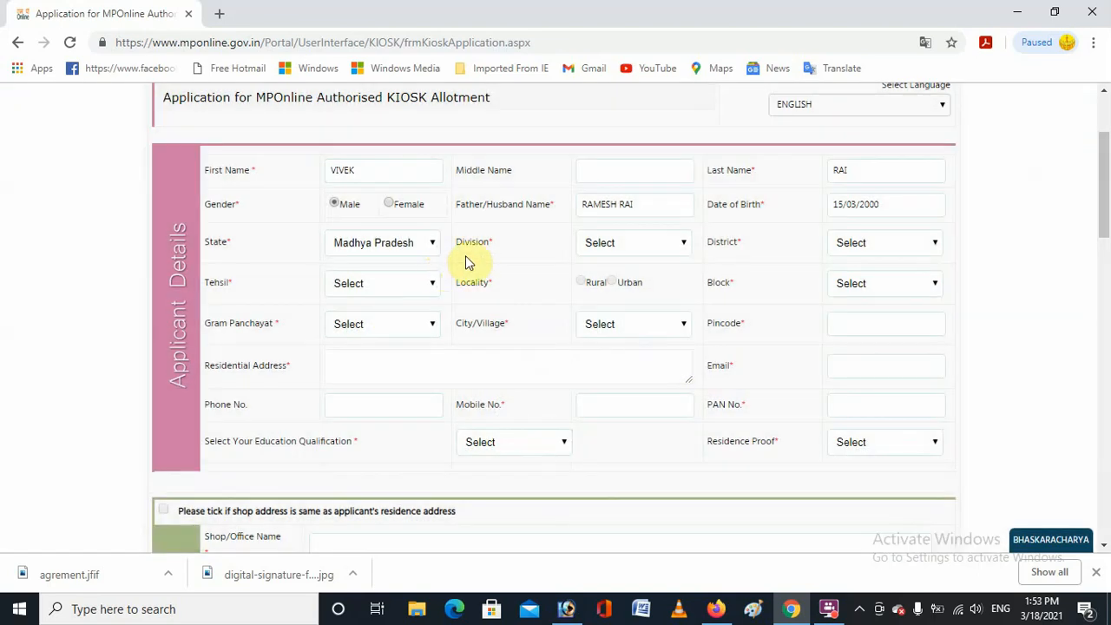
left_click(668, 244)
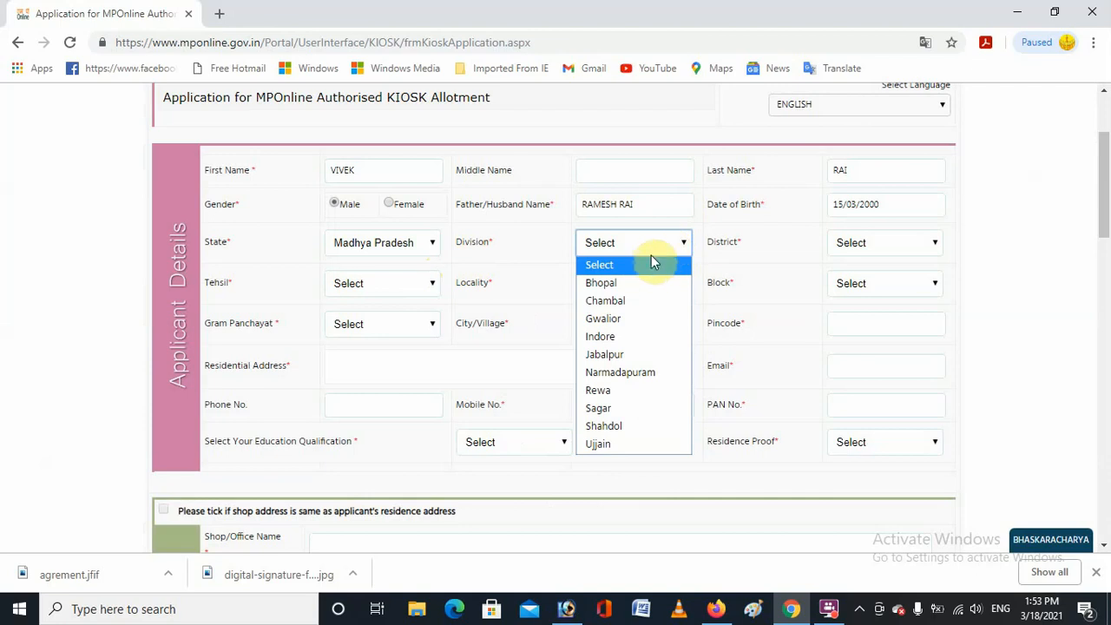
left_click(612, 318)
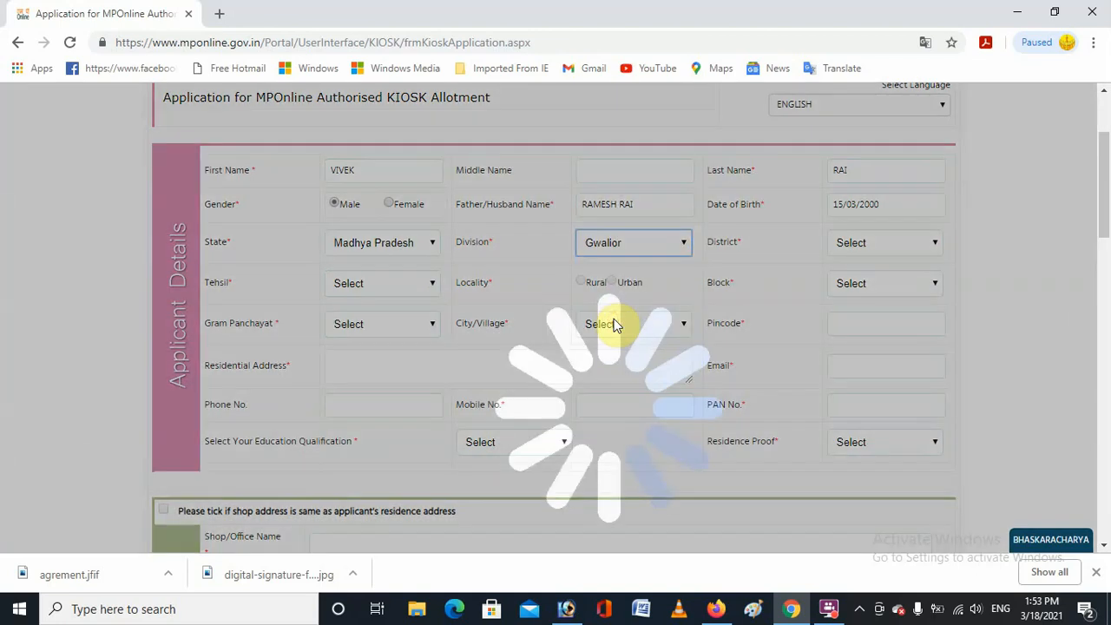
left_click(850, 249)
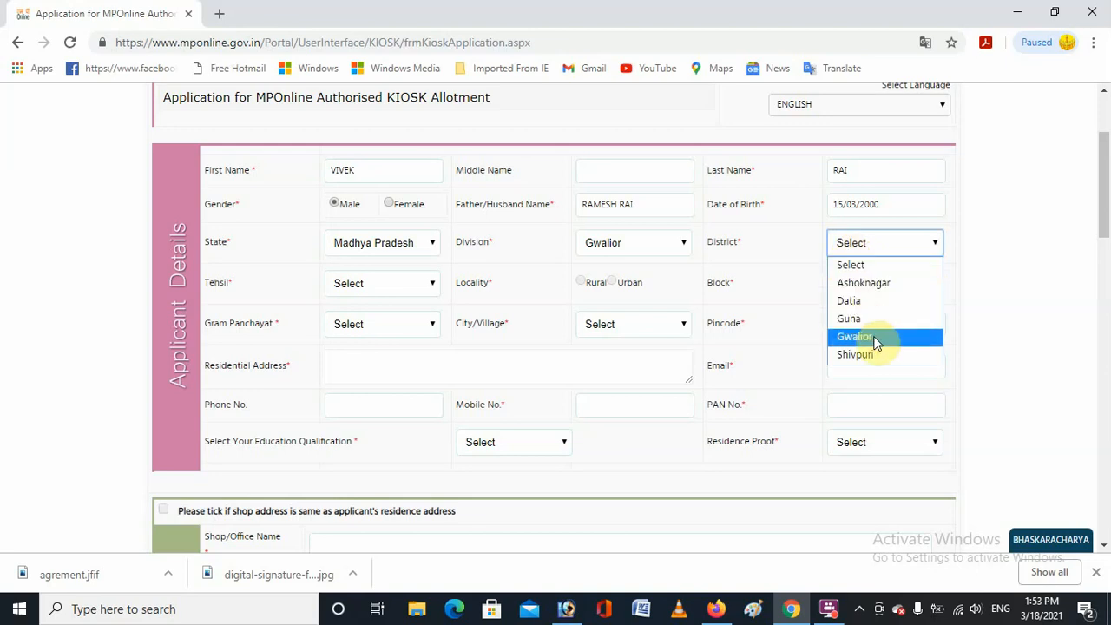
left_click(868, 338)
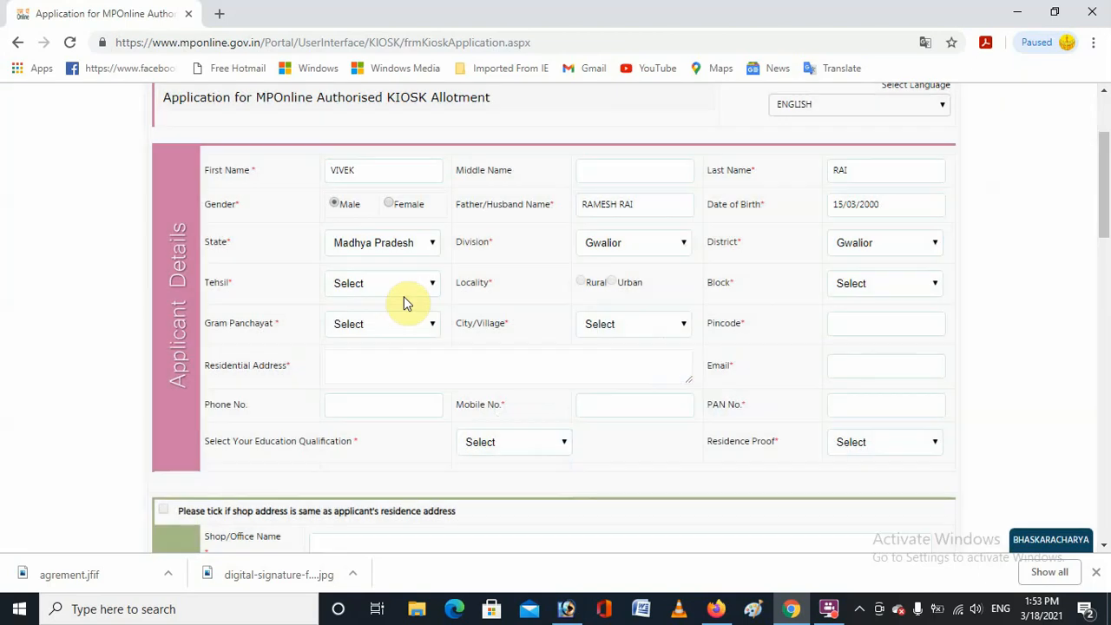
Set tehsil to Gwalior (gird), locality to Rural, and block to Morar
left_click(406, 293)
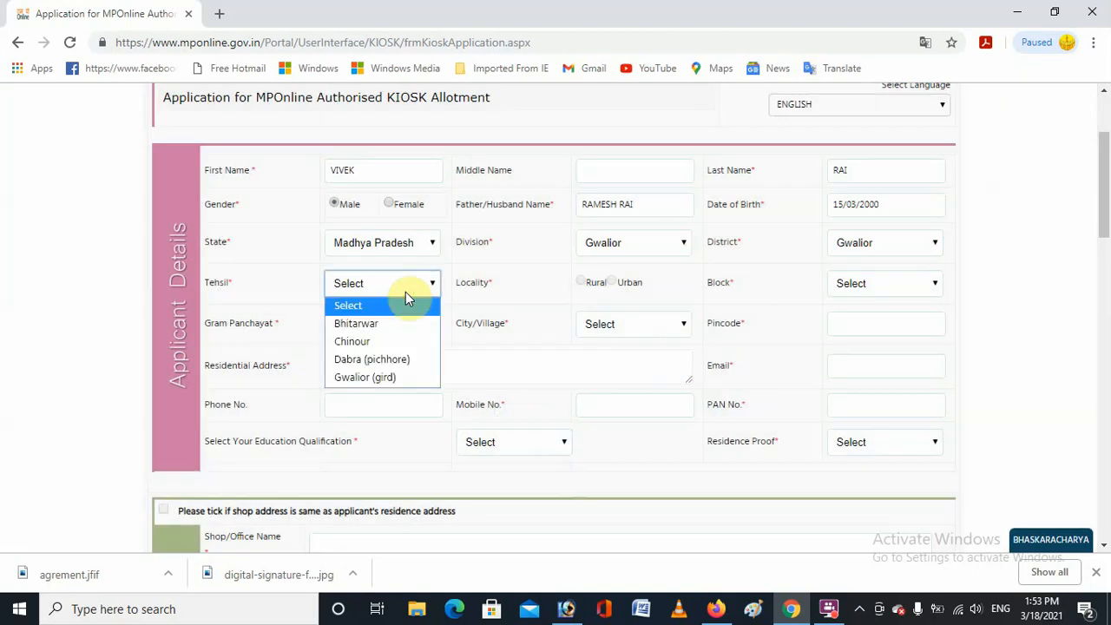
left_click(396, 377)
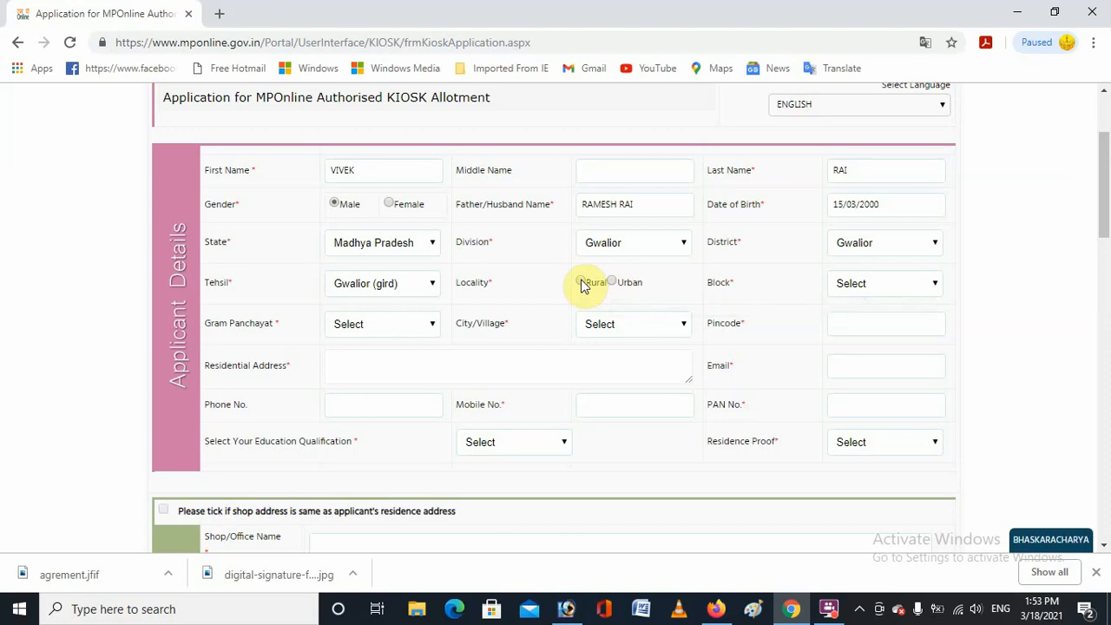
left_click(582, 284)
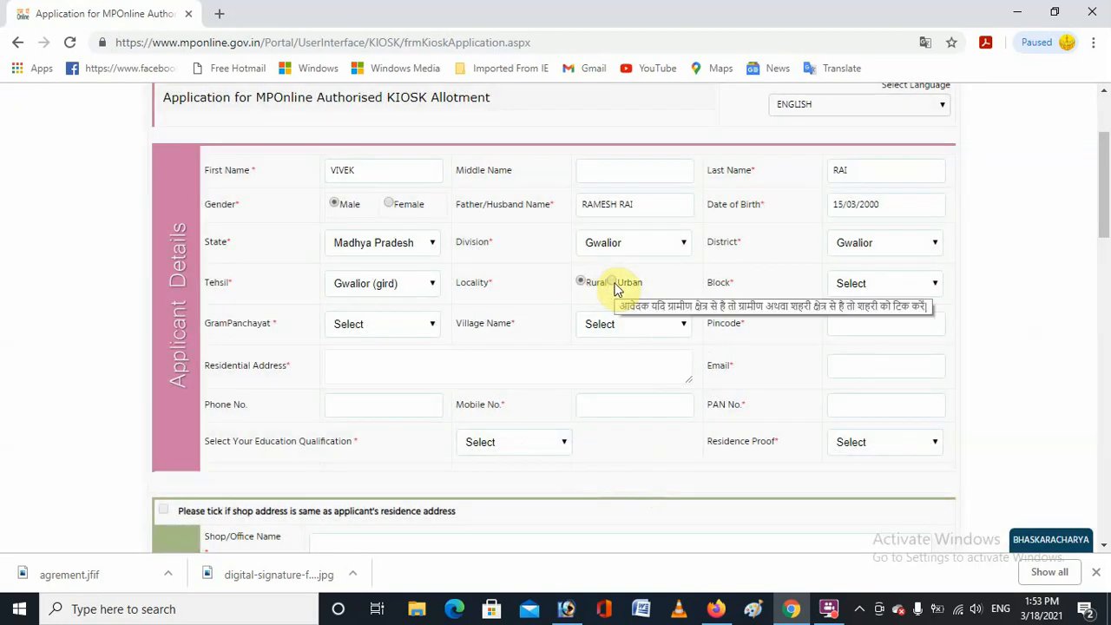
left_click(883, 287)
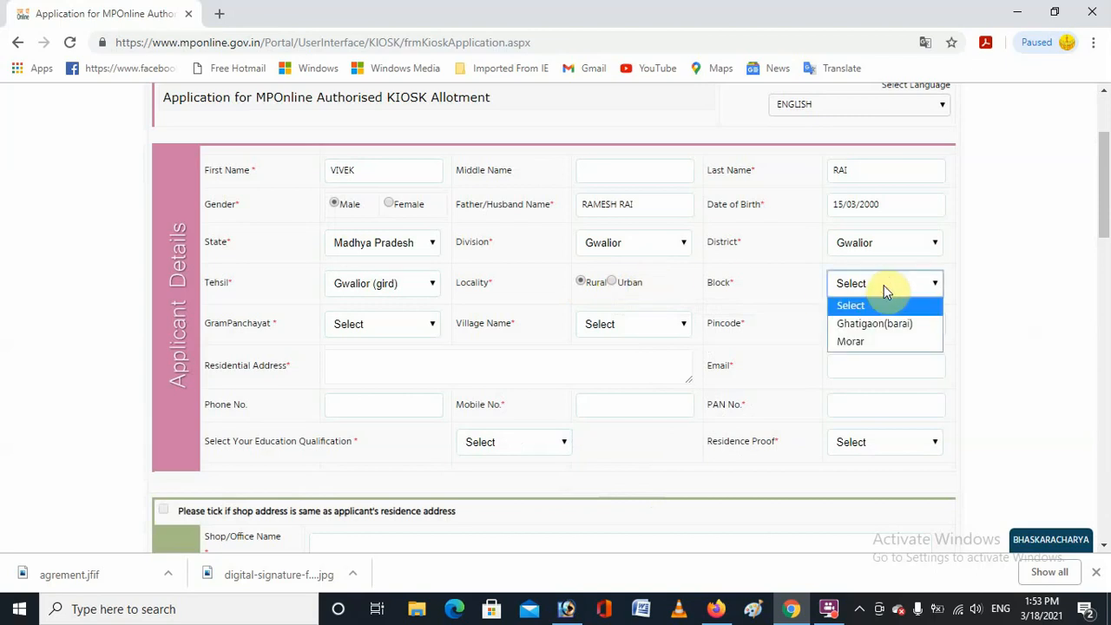
left_click(887, 337)
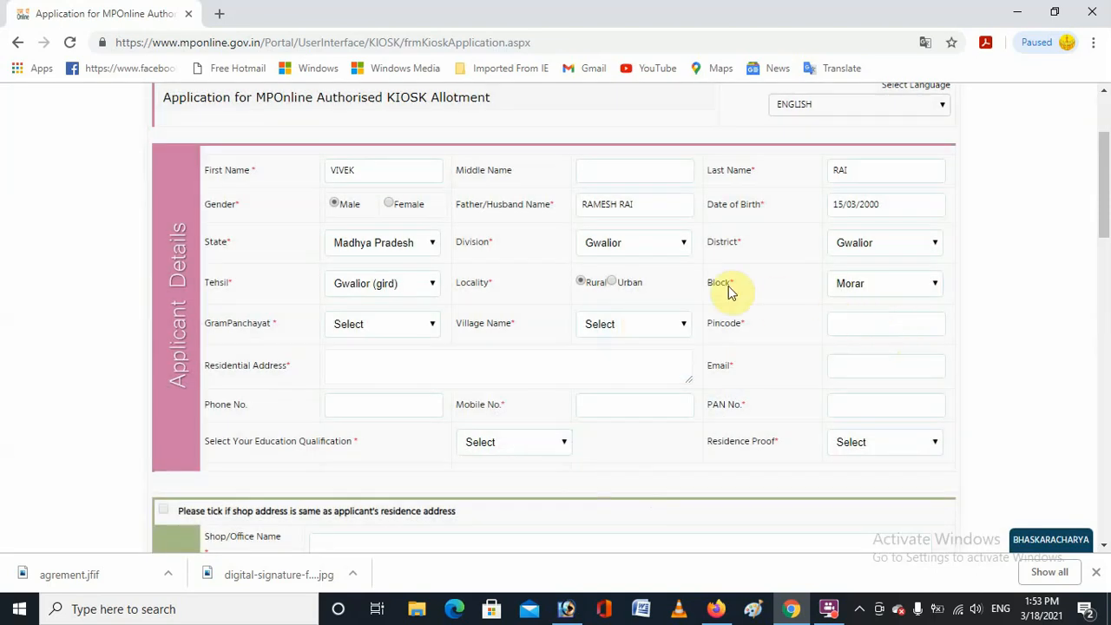
Select Aroli as gram panchayat and village, and enter pincode 474006
left_click(401, 326)
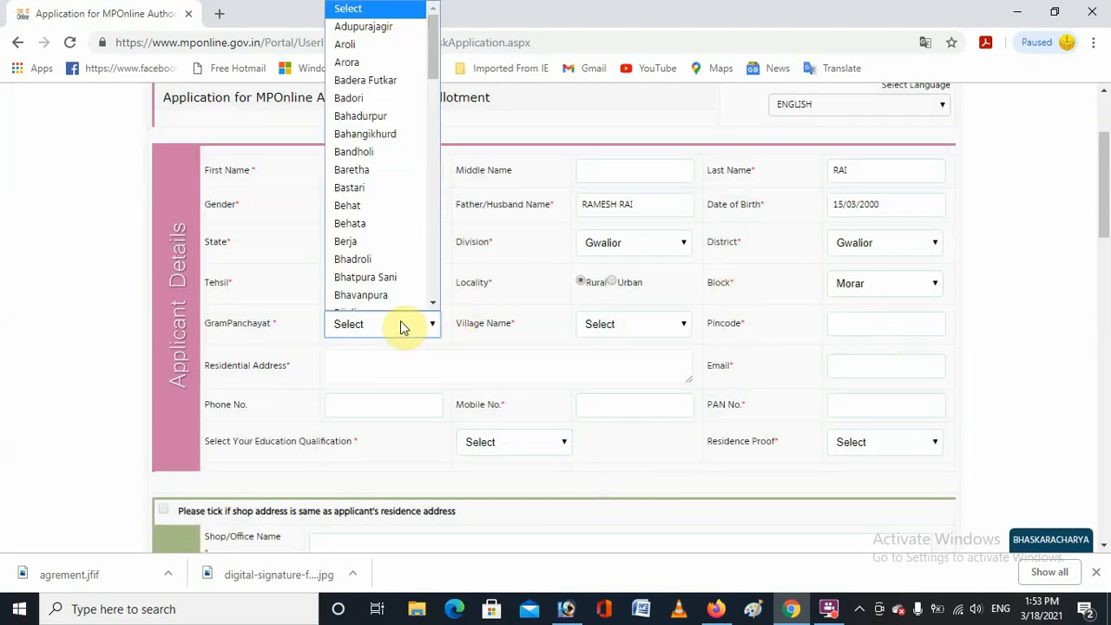
left_click(363, 36)
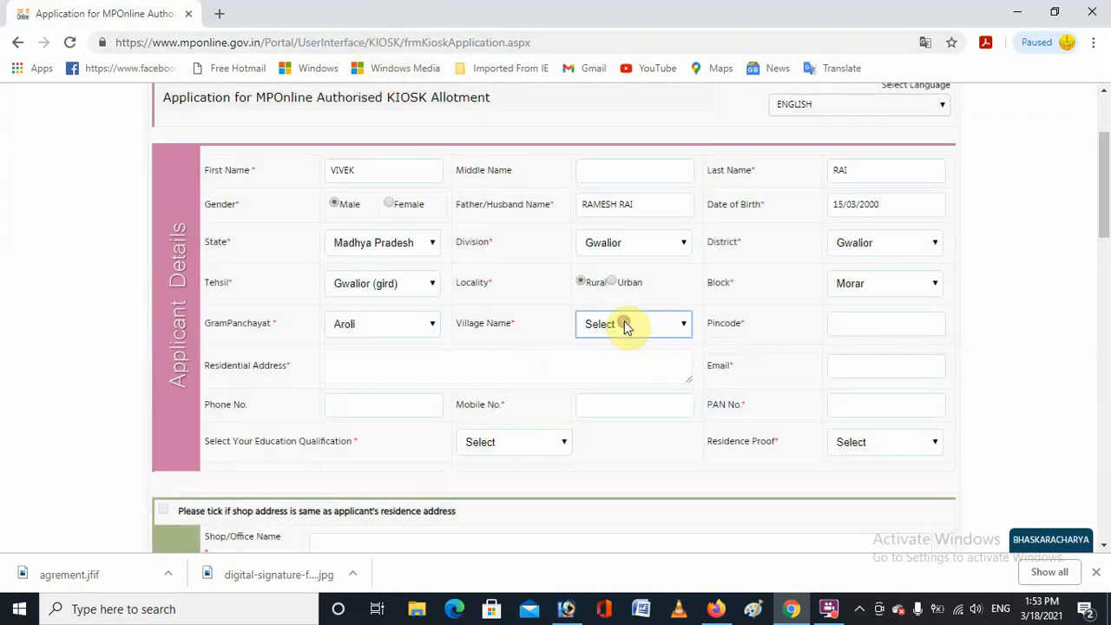
left_click(627, 326)
left_click(620, 367)
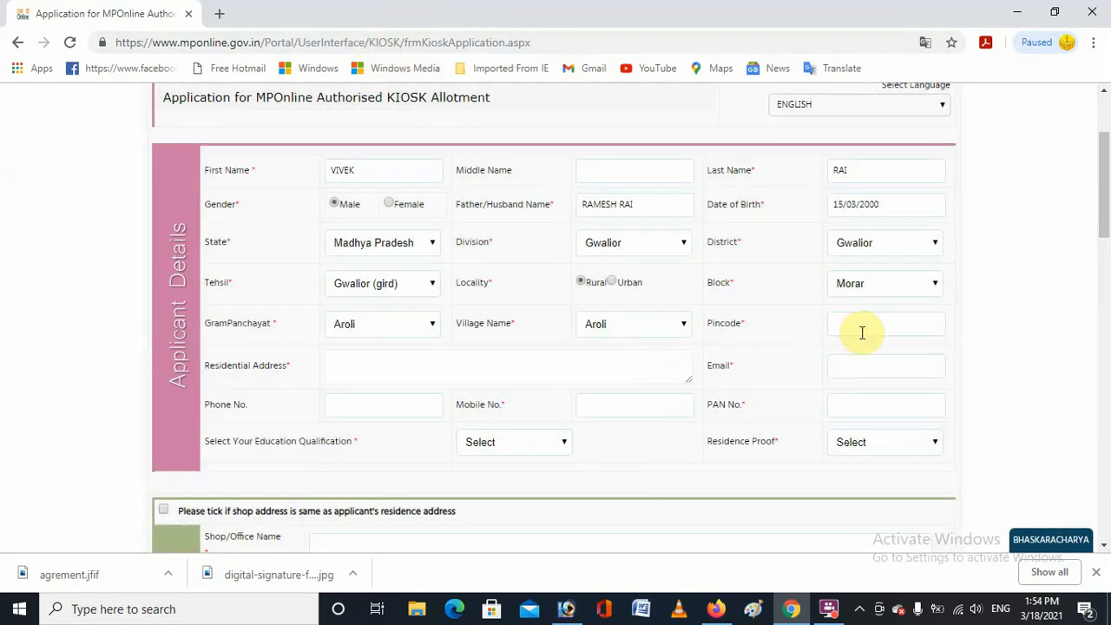
left_click(860, 333)
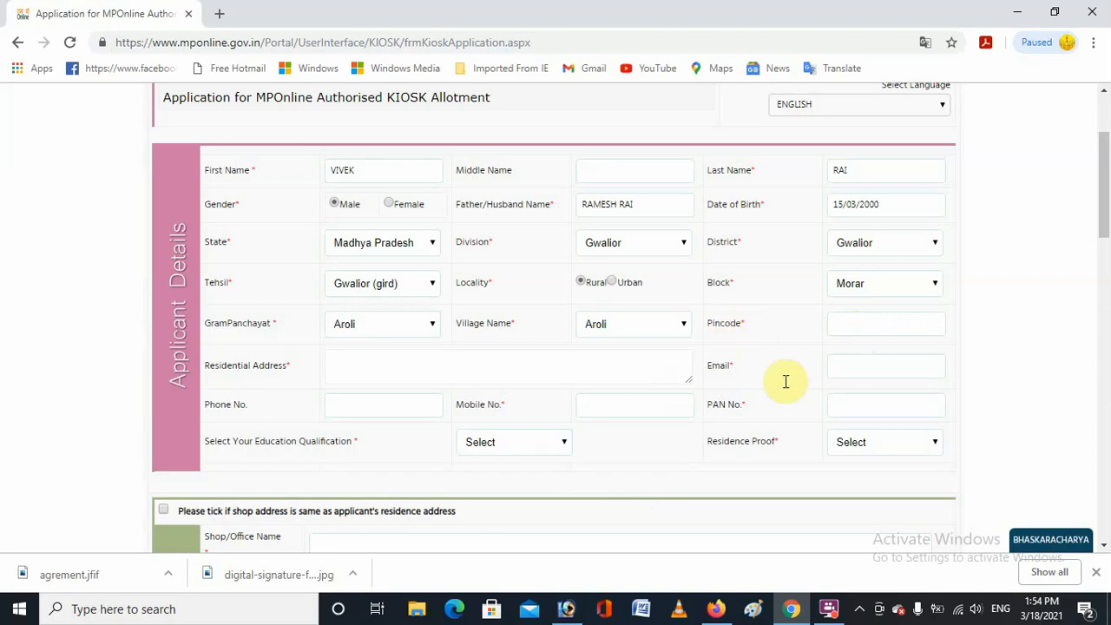
left_click(832, 613)
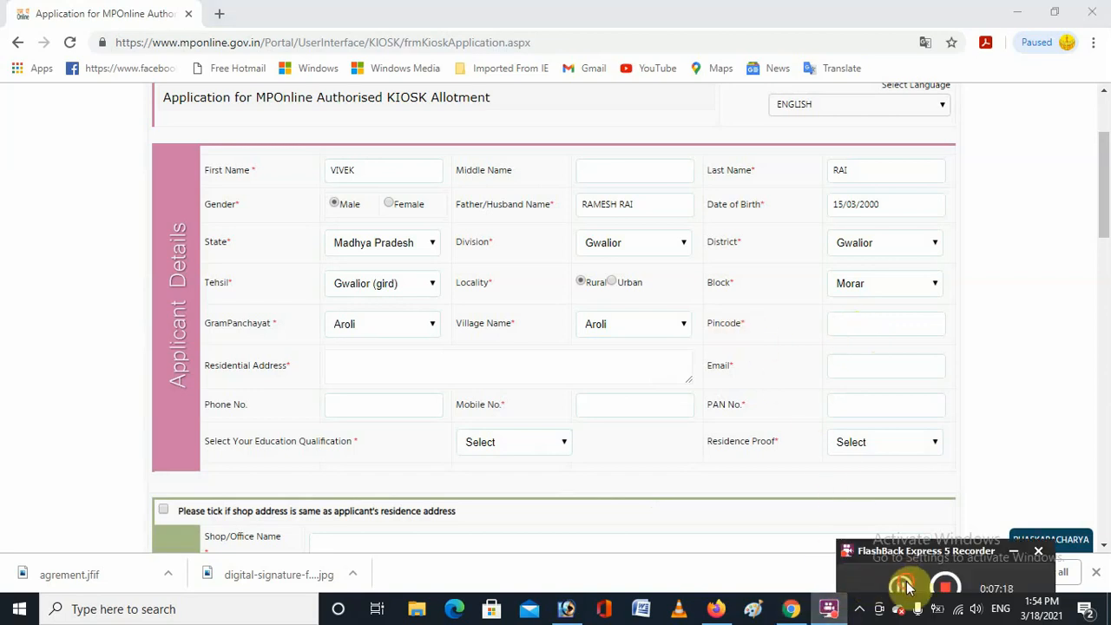
left_click(903, 588)
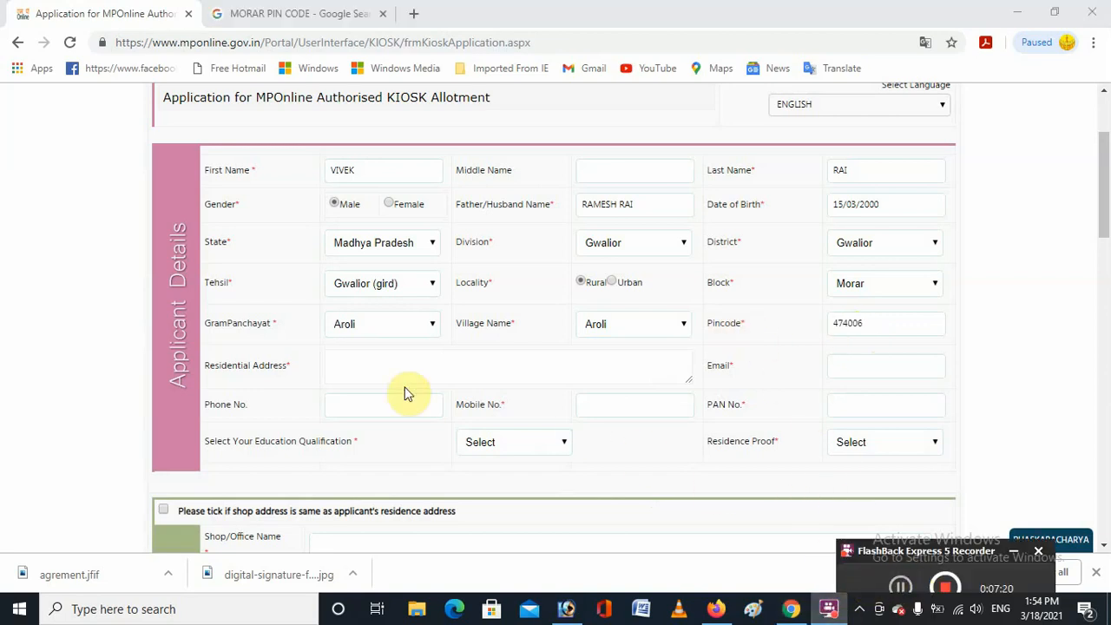
left_click(371, 370)
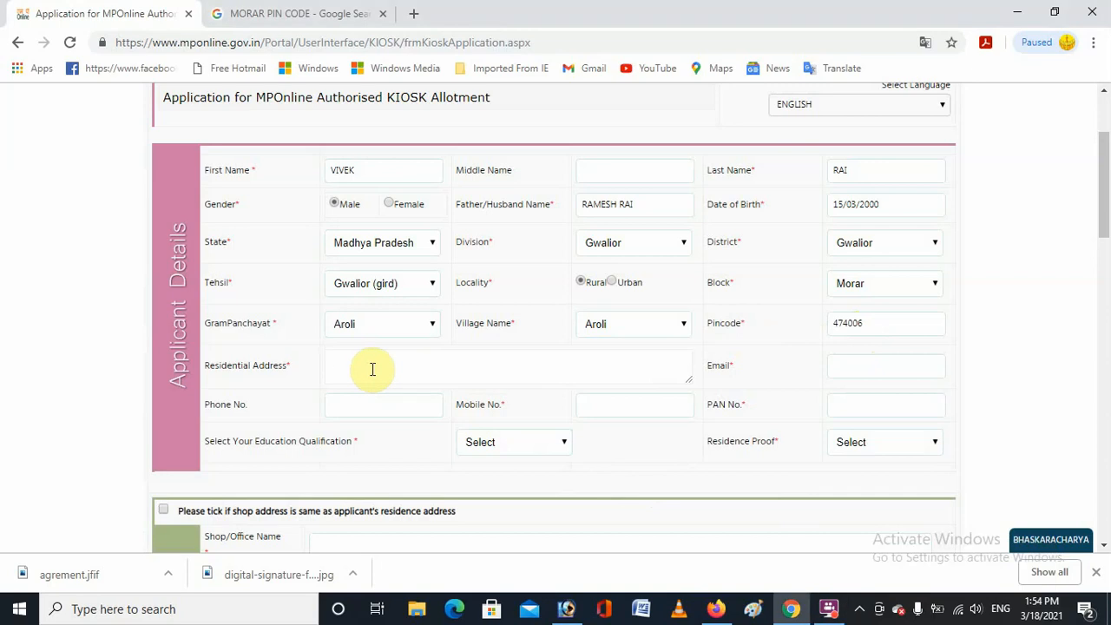
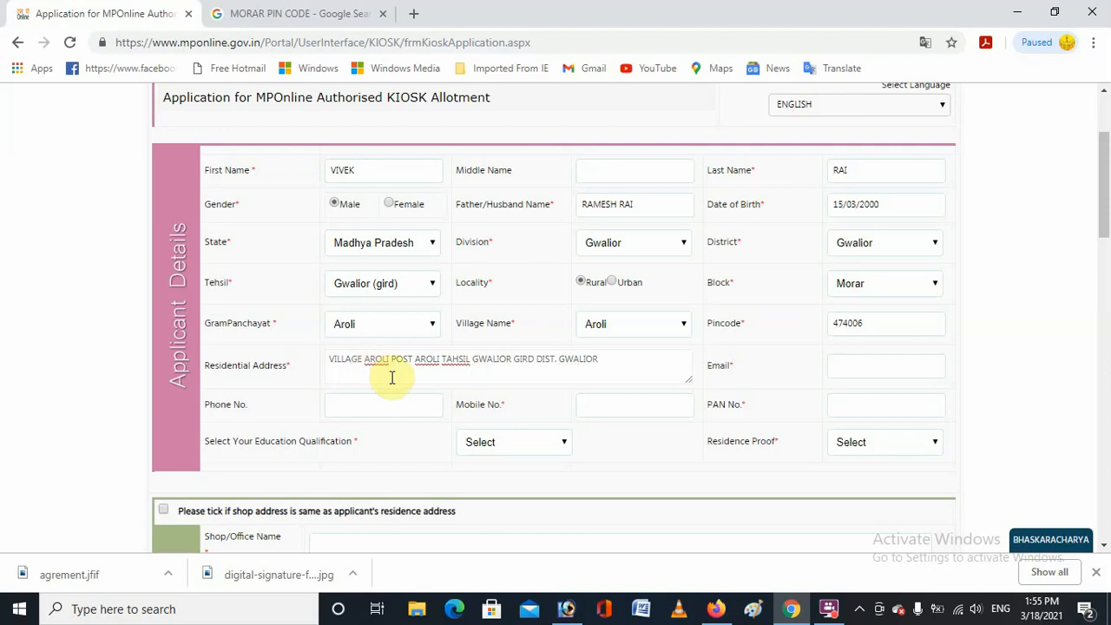
left_click(845, 365)
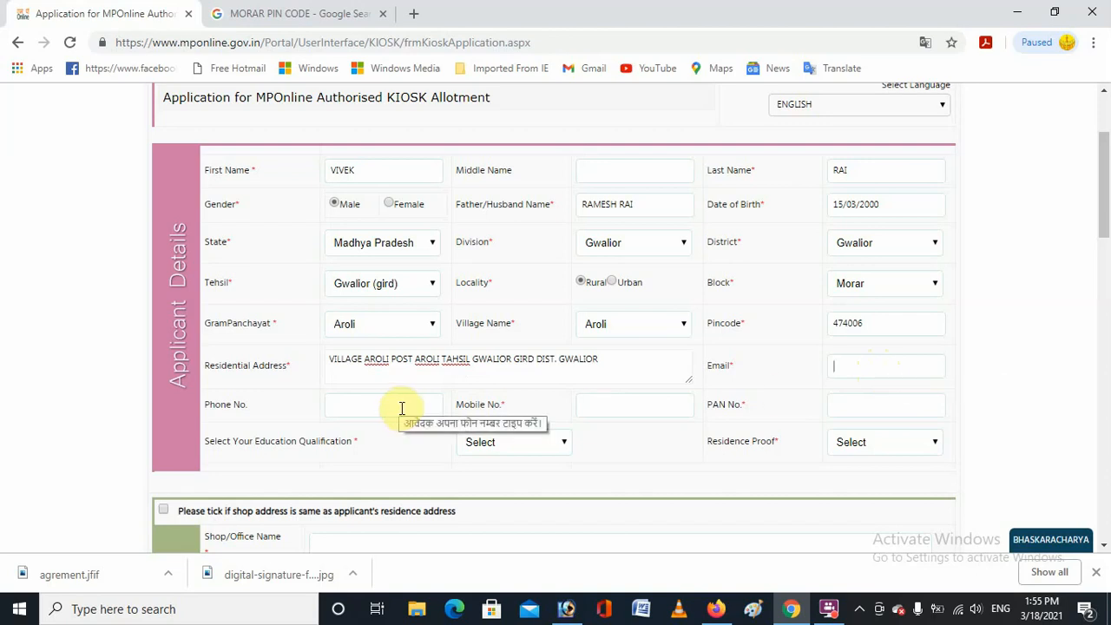
left_click(590, 406)
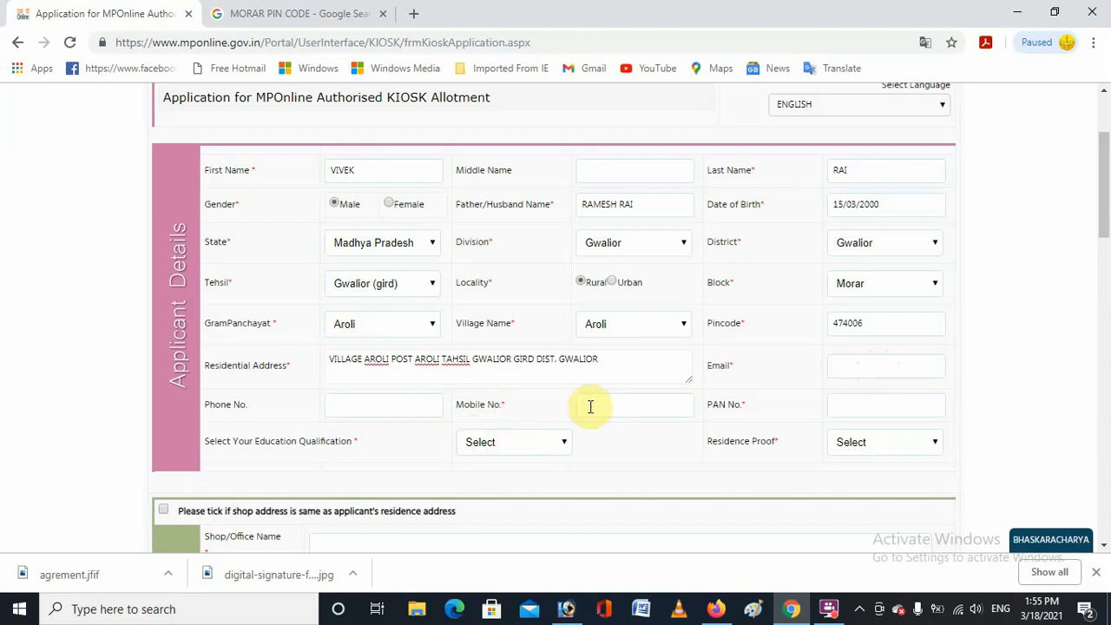
left_click(839, 404)
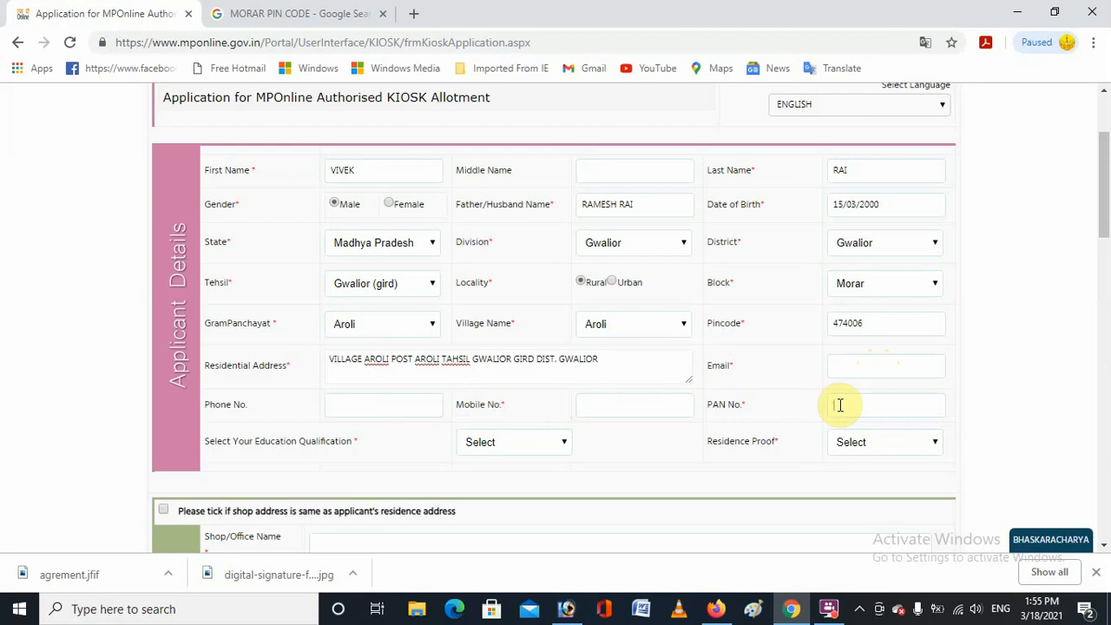
left_click(512, 451)
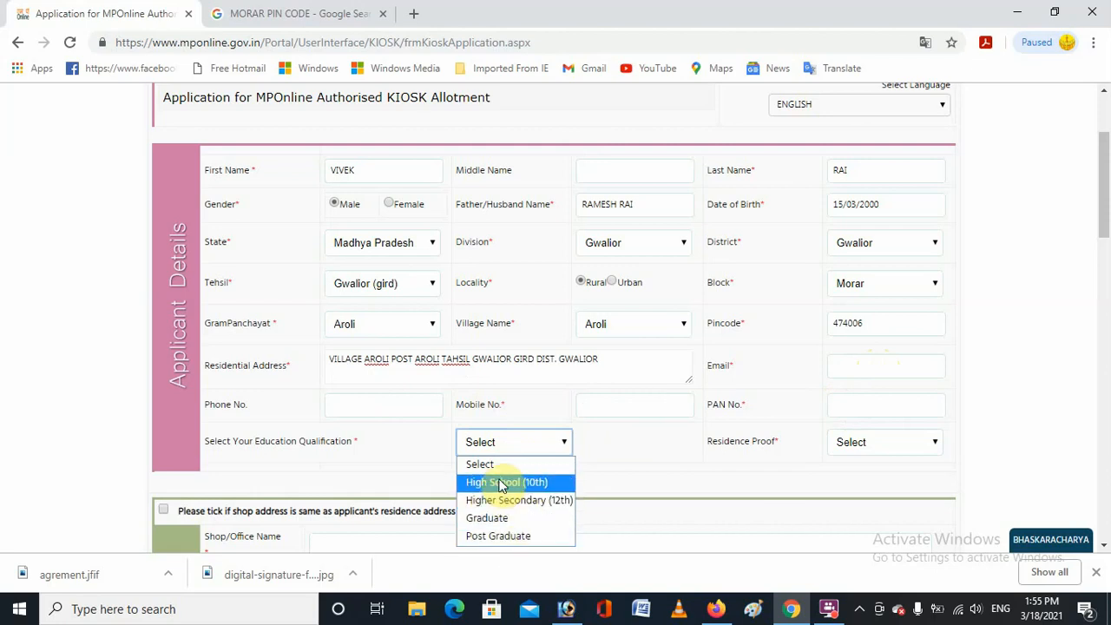
Set education qualification to High School (10th) and residence proof to Aadhaar Card
left_click(501, 483)
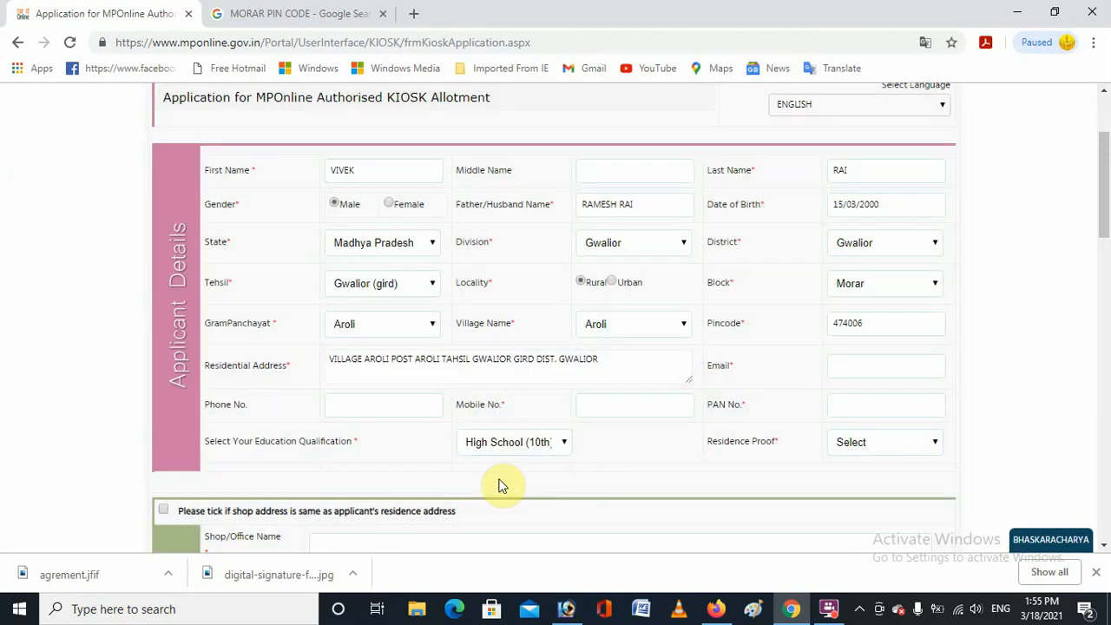
left_click(844, 446)
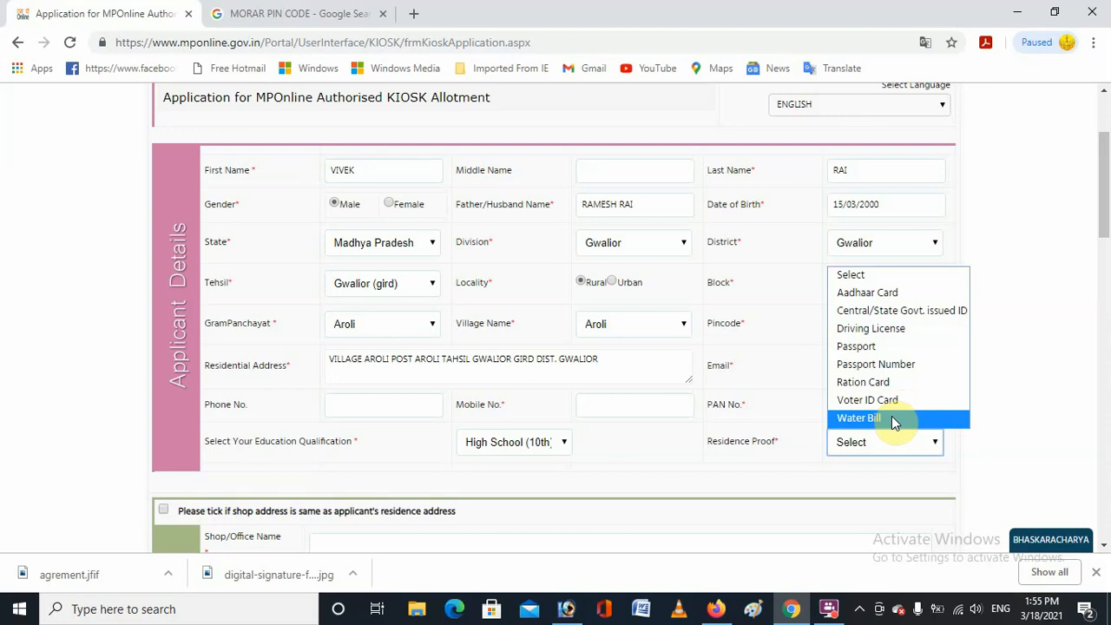
left_click(883, 293)
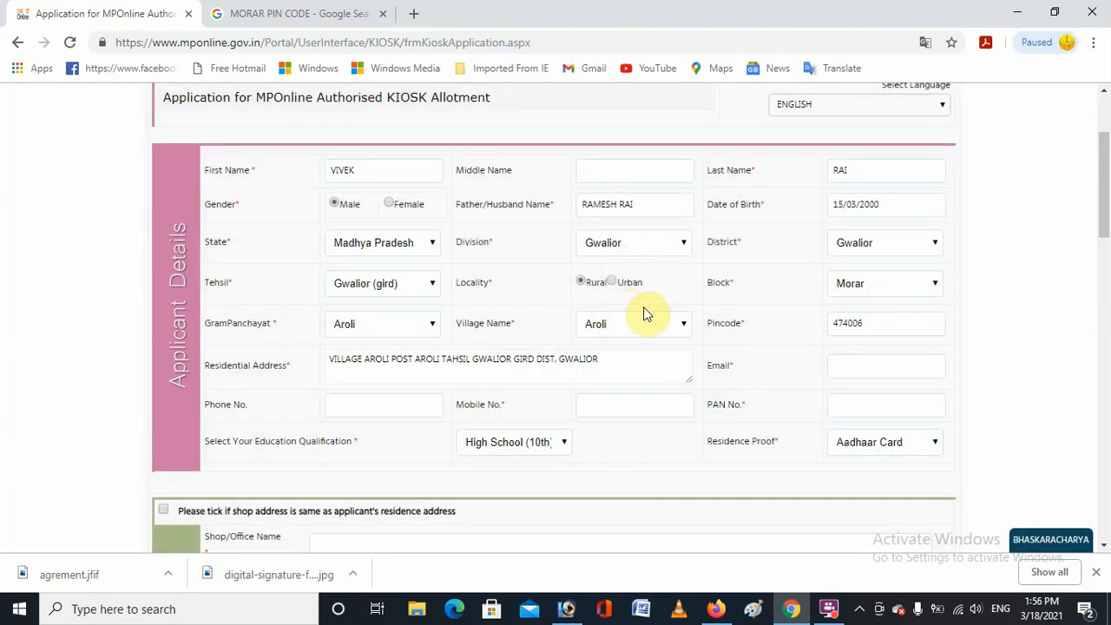
scroll(638, 303, "down", 2)
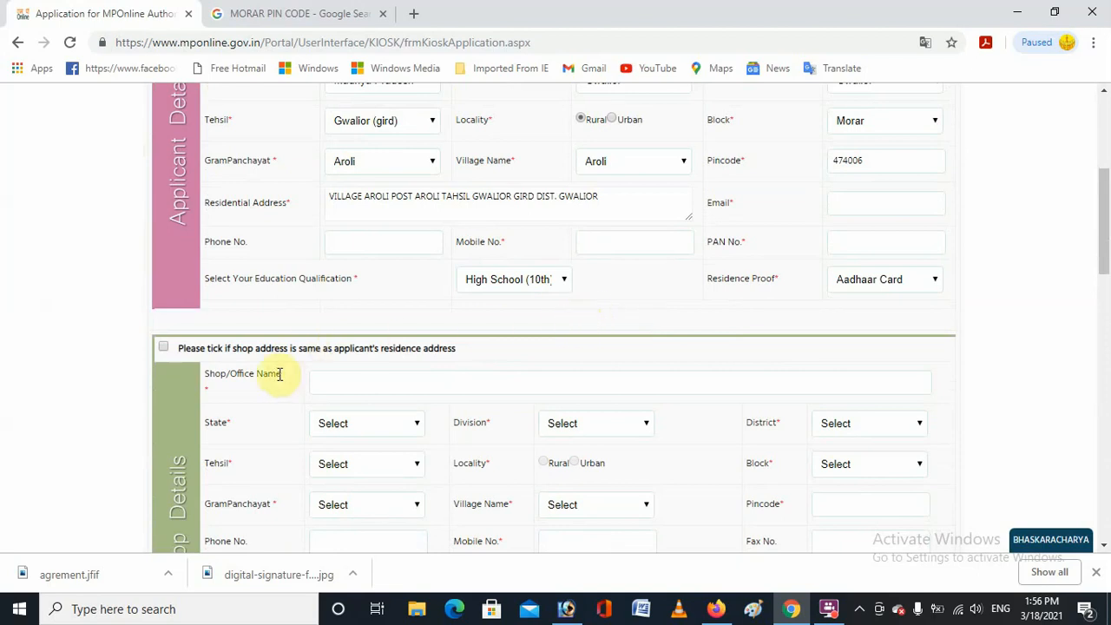
Copy the residence address into the shop details and name the shop 'JK ONLINE SERVICE'
left_click(164, 348)
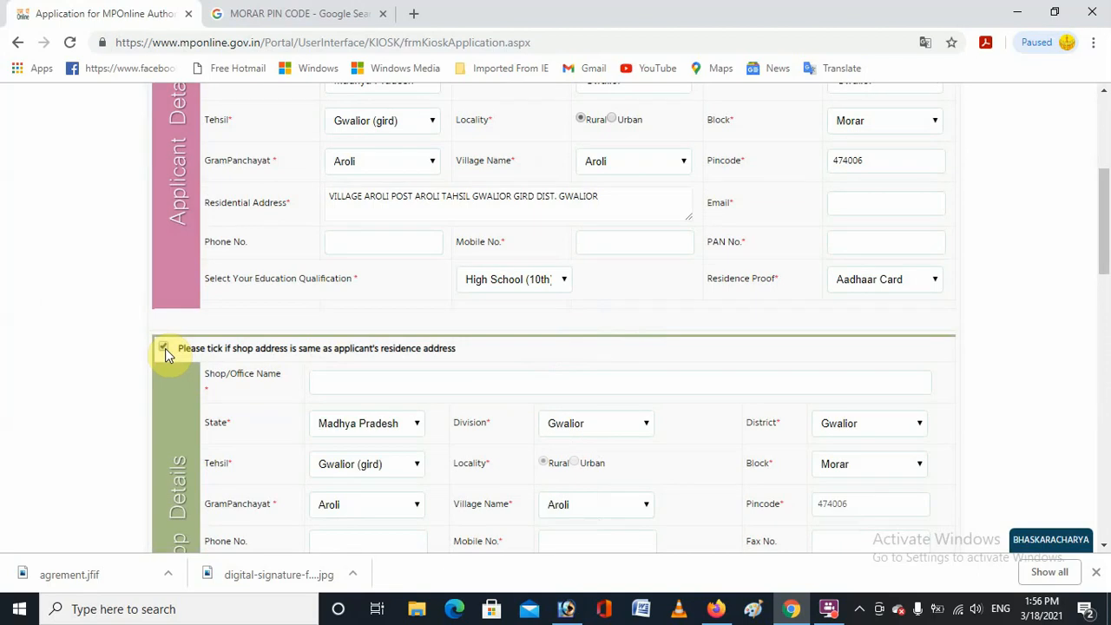
left_click(337, 377)
scroll(346, 371, "down", 1)
scroll(346, 375, "down", 1)
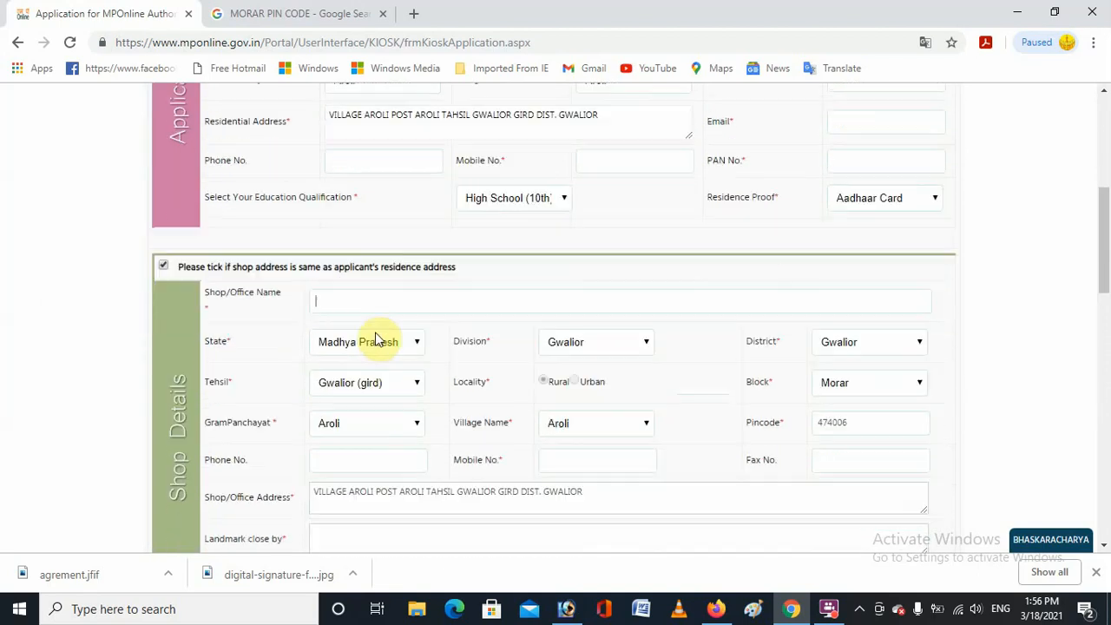
left_click(164, 268)
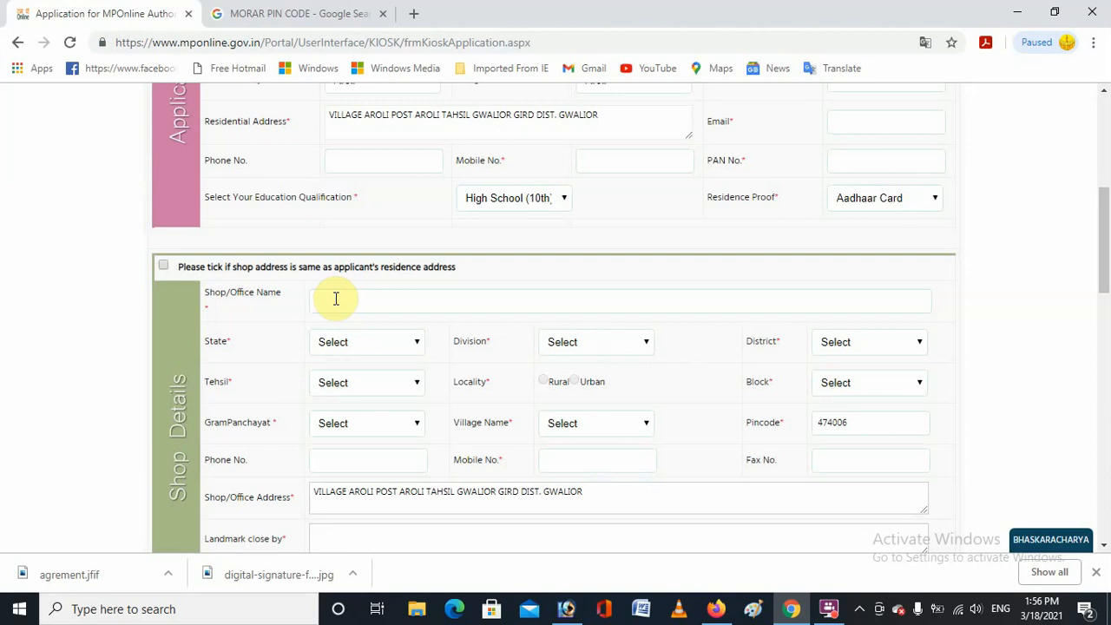
left_click(162, 267)
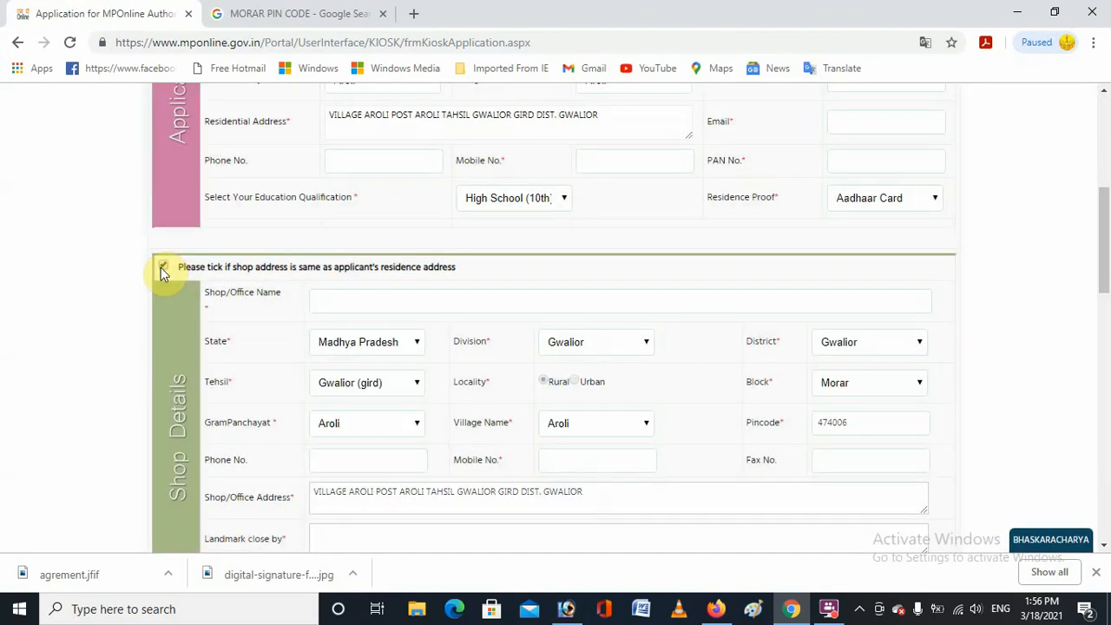
left_click(338, 300)
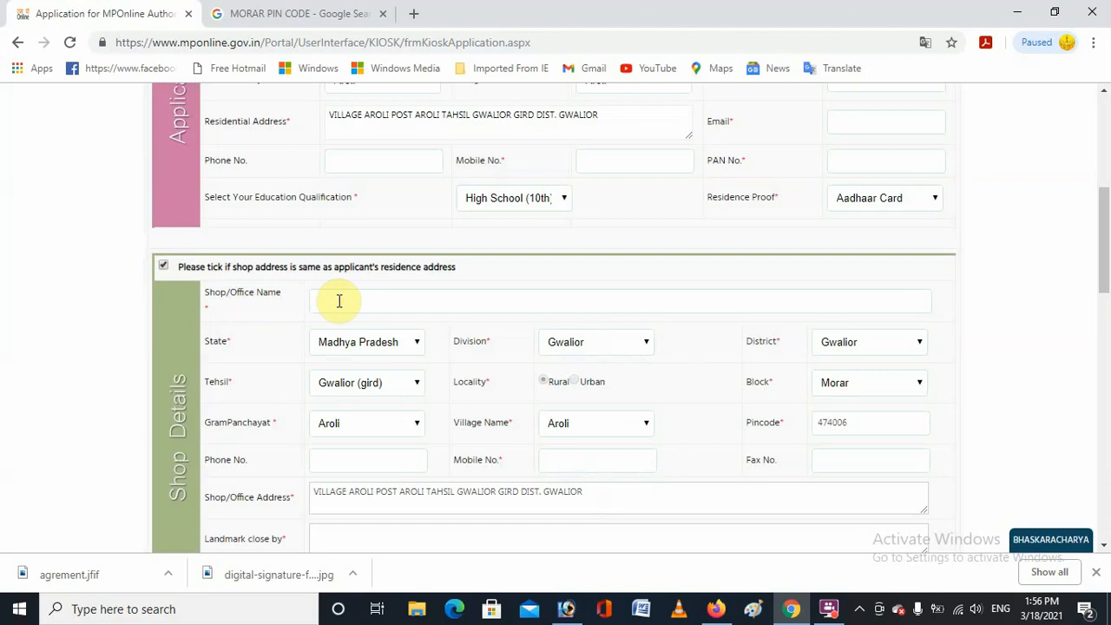
type("V")
type("JK ONL")
type("INE SERVIC")
type("E")
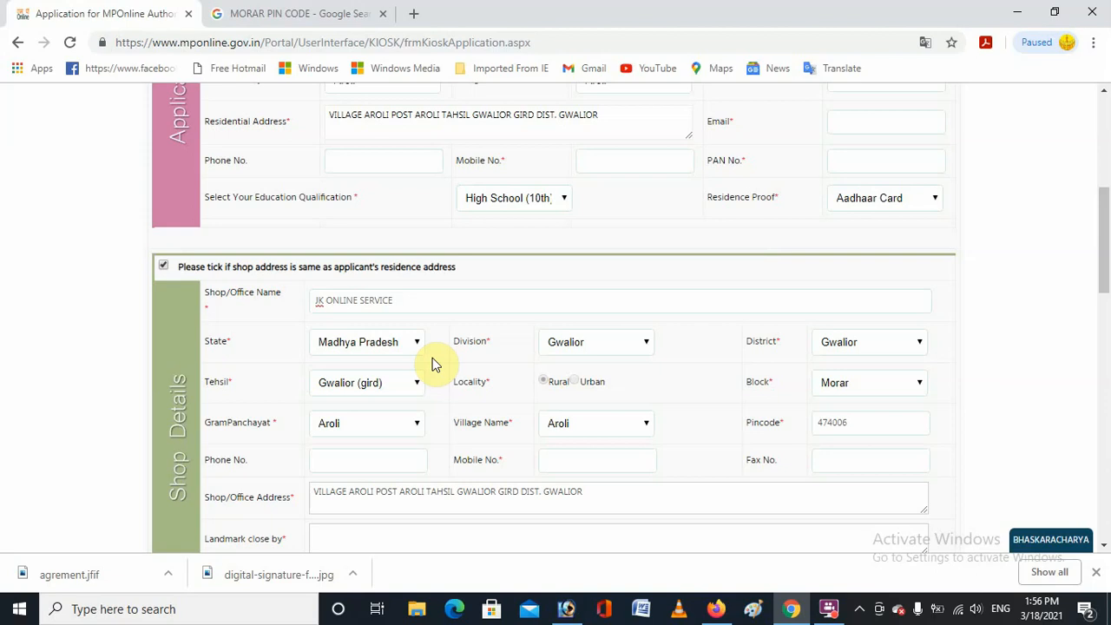
Enter 'NEAR A TEMPLE' as the shop's nearby landmark and list the address proof options
scroll(434, 364, "down", 1)
left_click(574, 377)
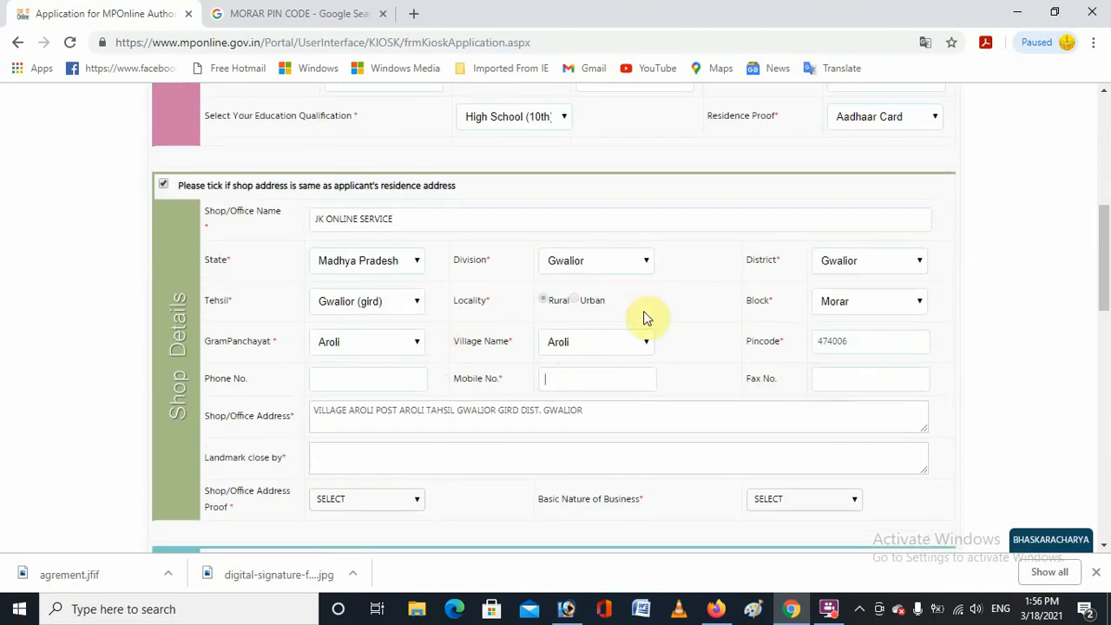
scroll(508, 387, "down", 1)
left_click(471, 380)
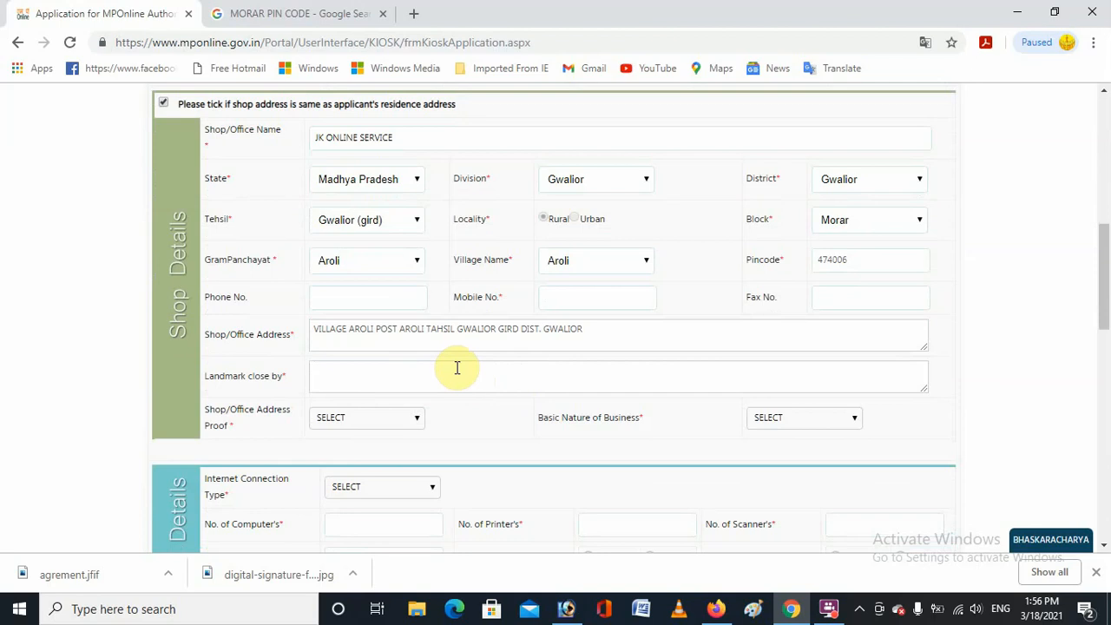
type("NEAR A TEMPLE")
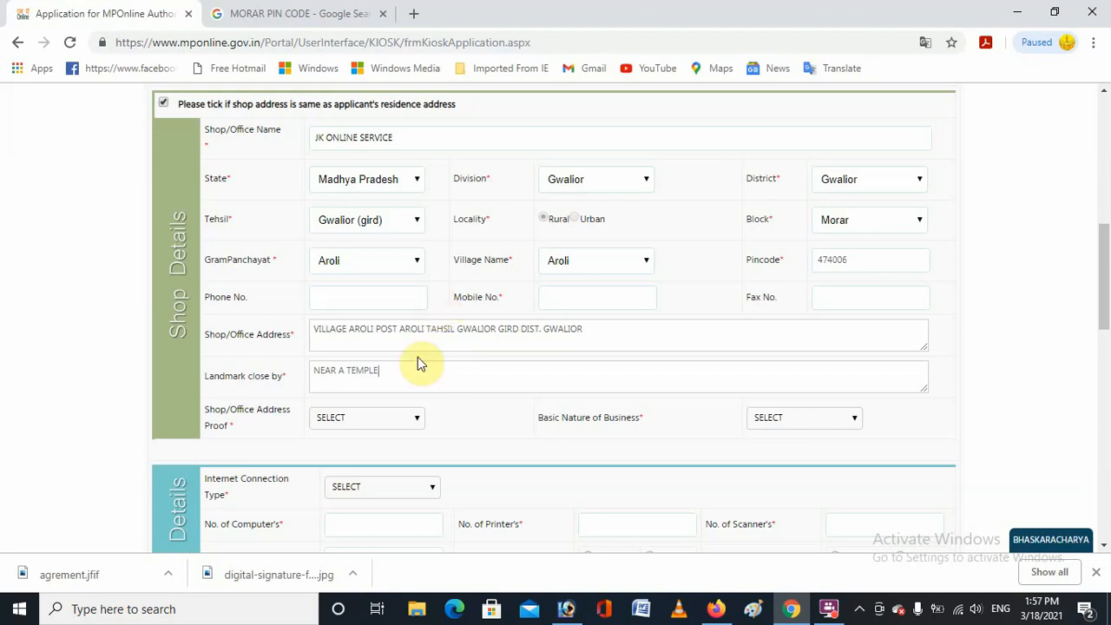
left_click(403, 424)
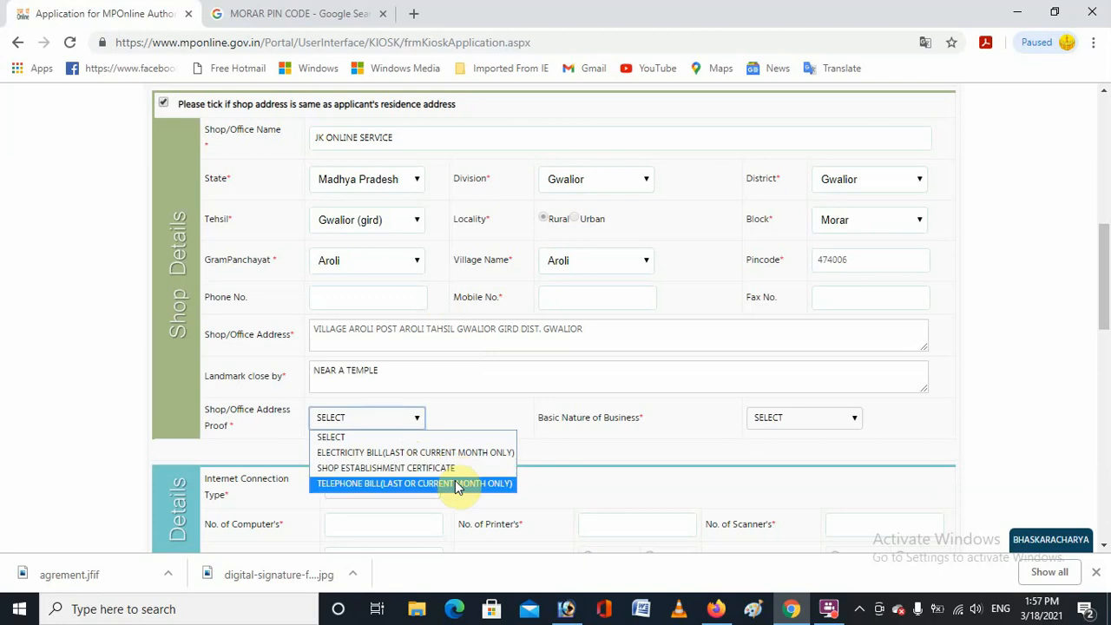
Choose ELECTRICITY BILL as shop address proof and BOOKS & STATIONARY SHOP as business nature
left_click(415, 452)
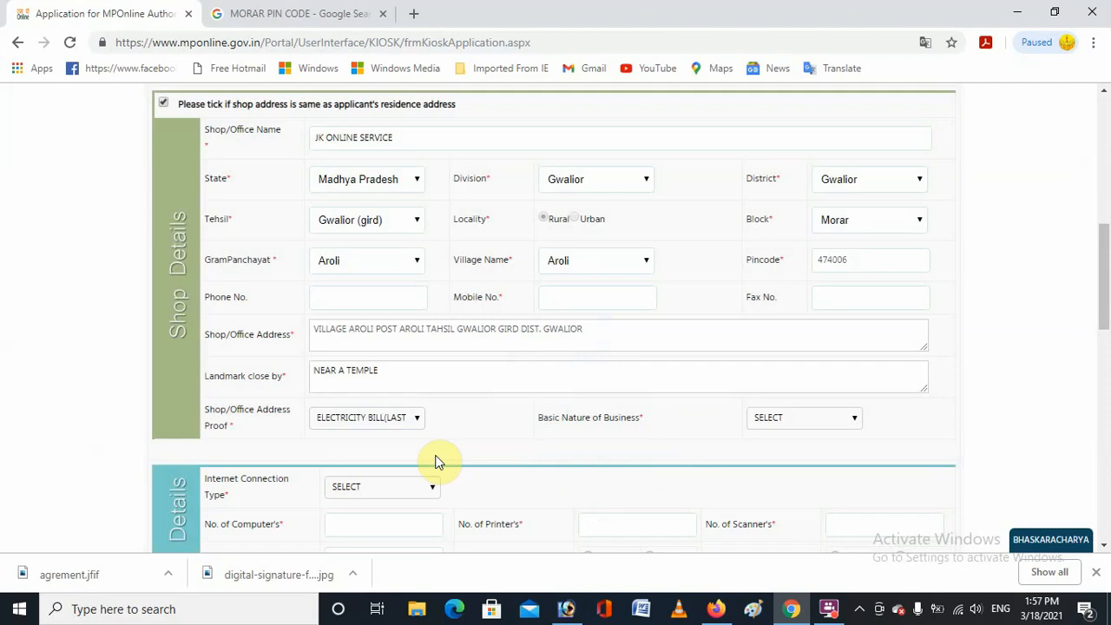
left_click(824, 420)
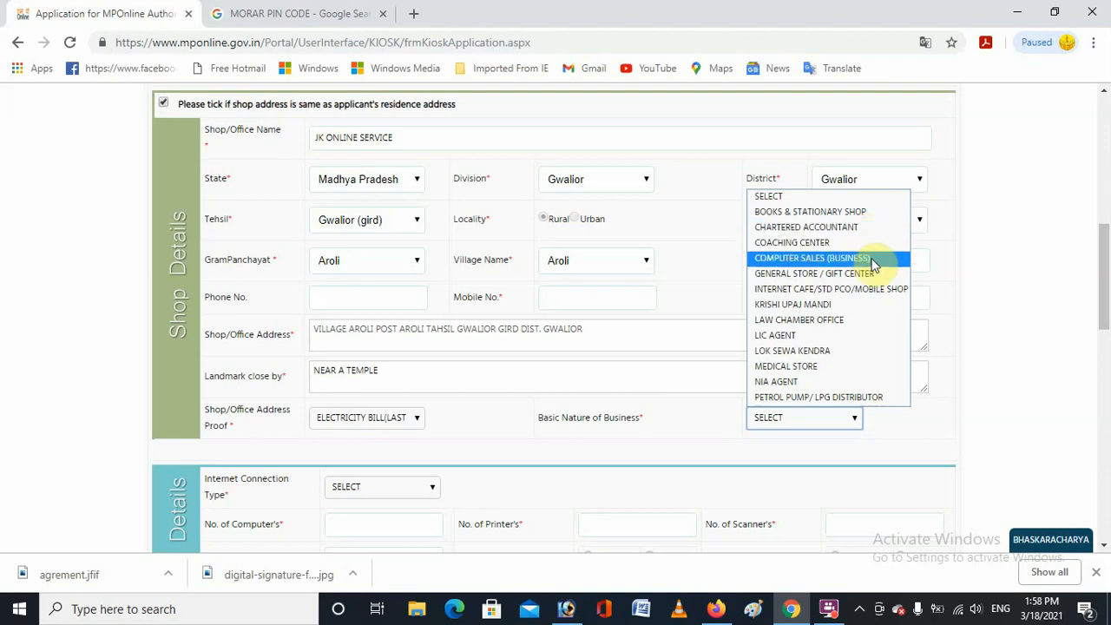
left_click(849, 222)
scroll(651, 317, "down", 2)
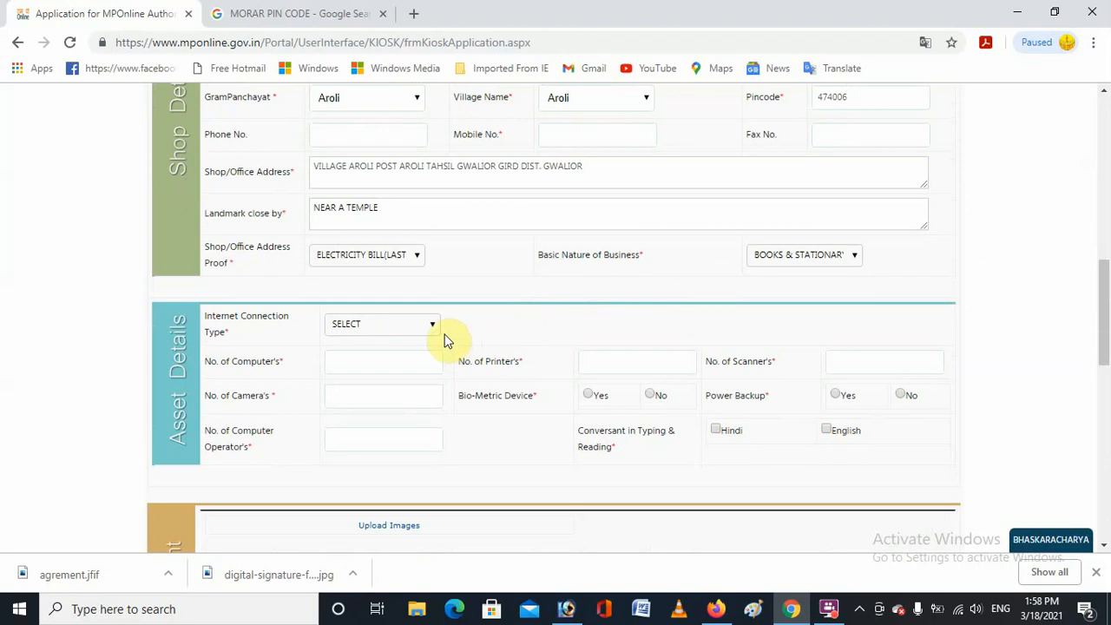
Set the internet connection to WIRELESS-BROADBAND and enter 1 for each device count
left_click(423, 325)
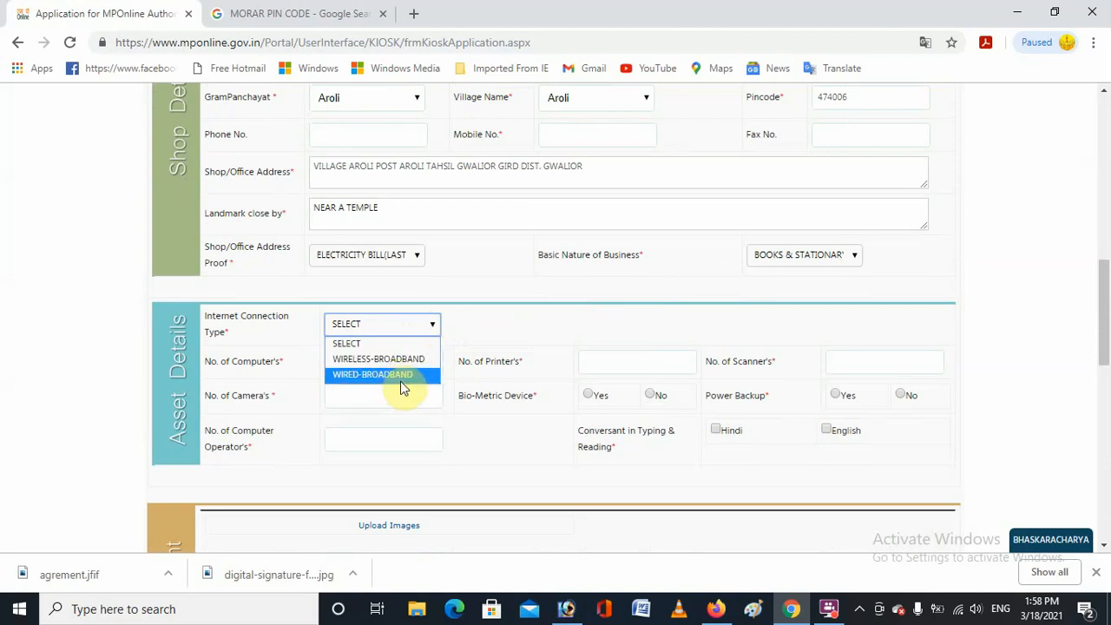
left_click(403, 361)
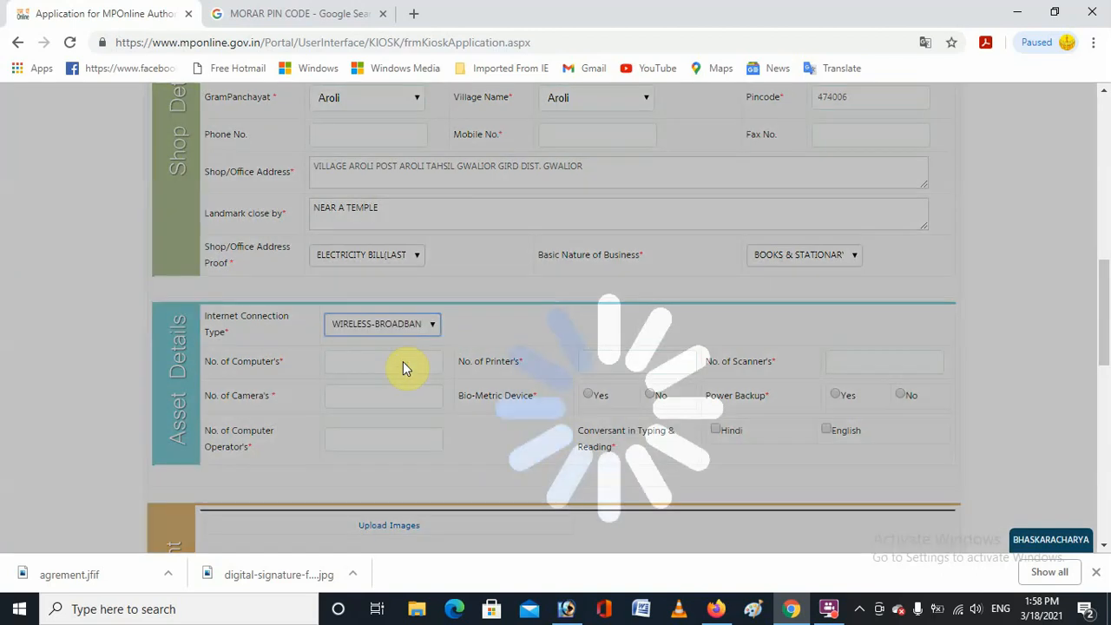
left_click(404, 361)
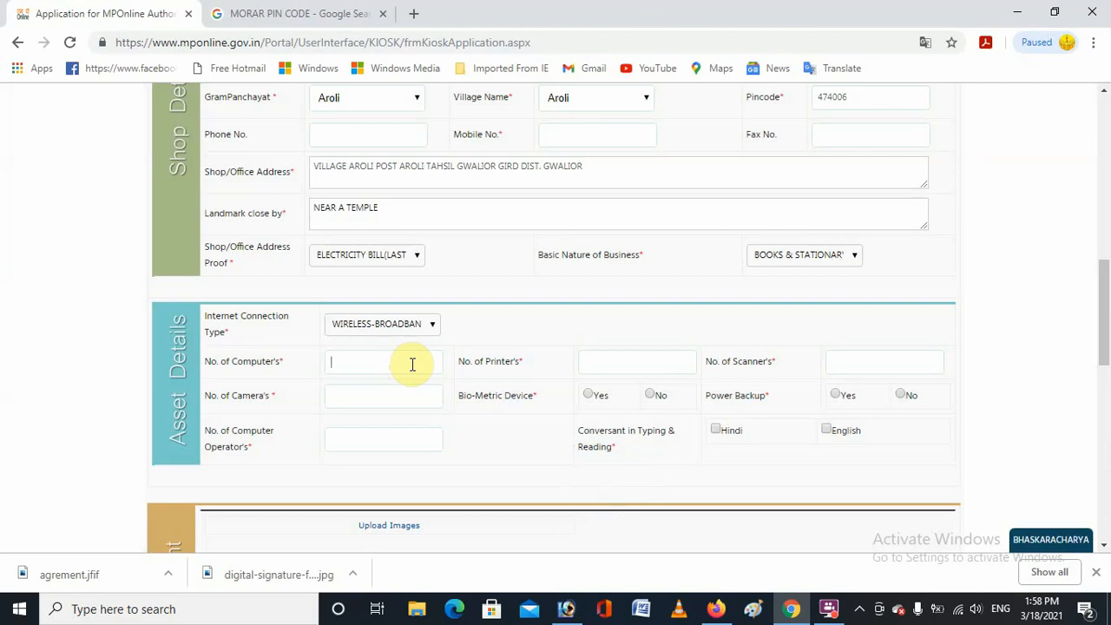
type("1")
type("111")
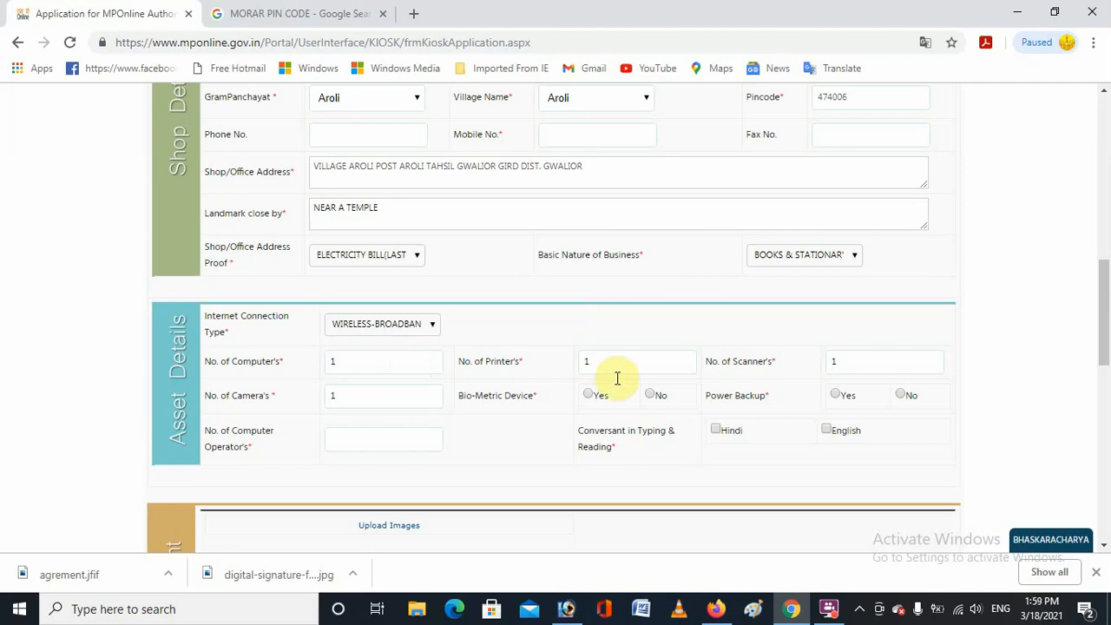
Mark biometric device and power backup Yes, enter 1 operator, and tick Hindi and English
left_click(587, 396)
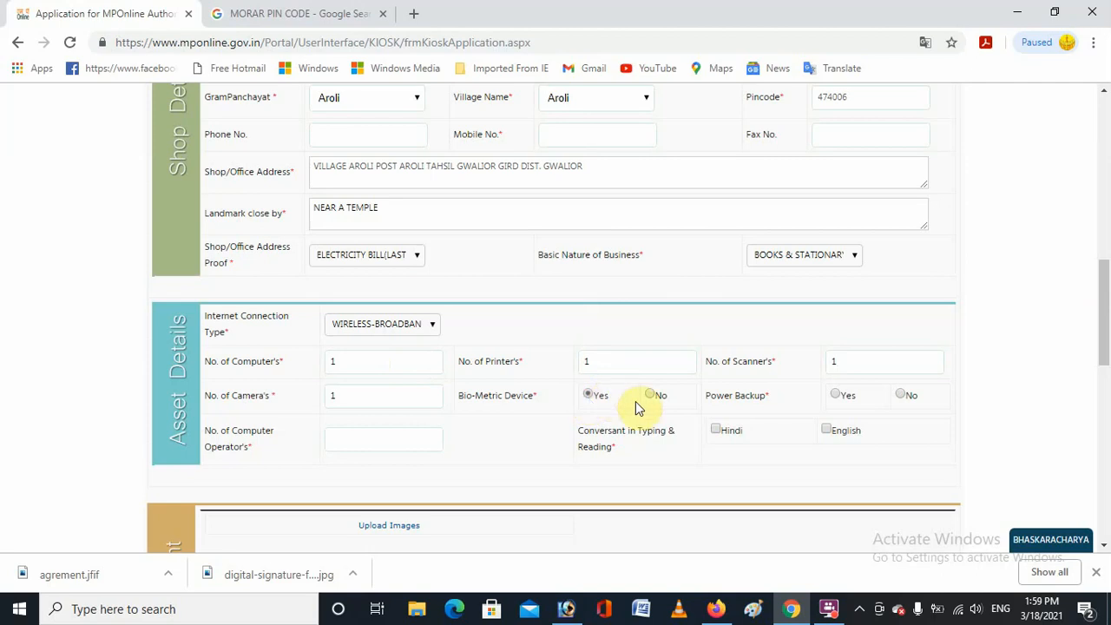
left_click(835, 394)
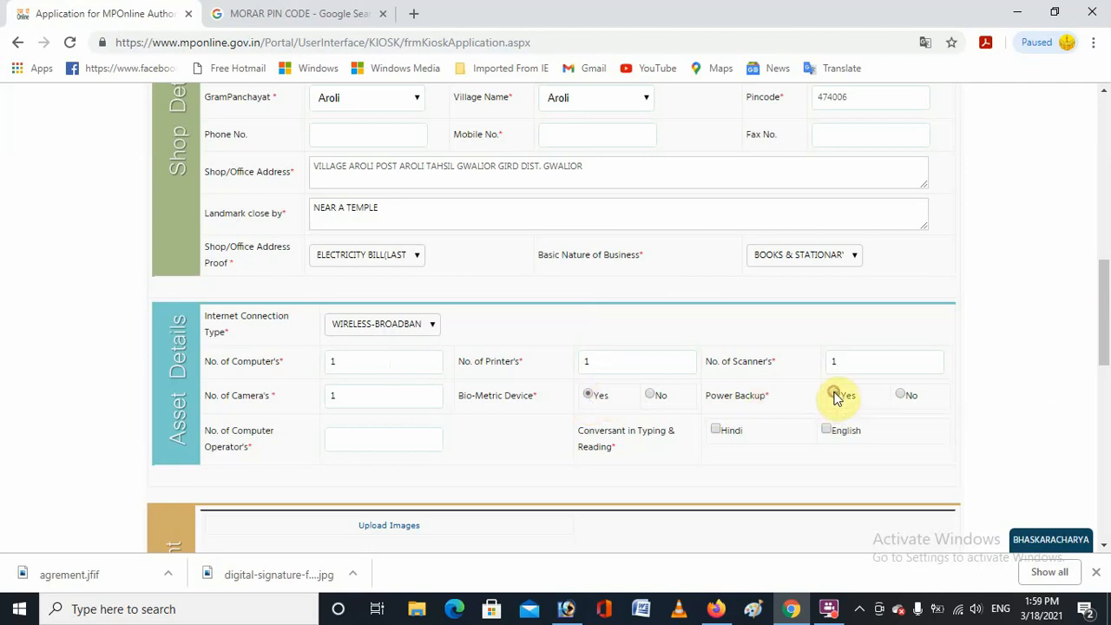
left_click(362, 444)
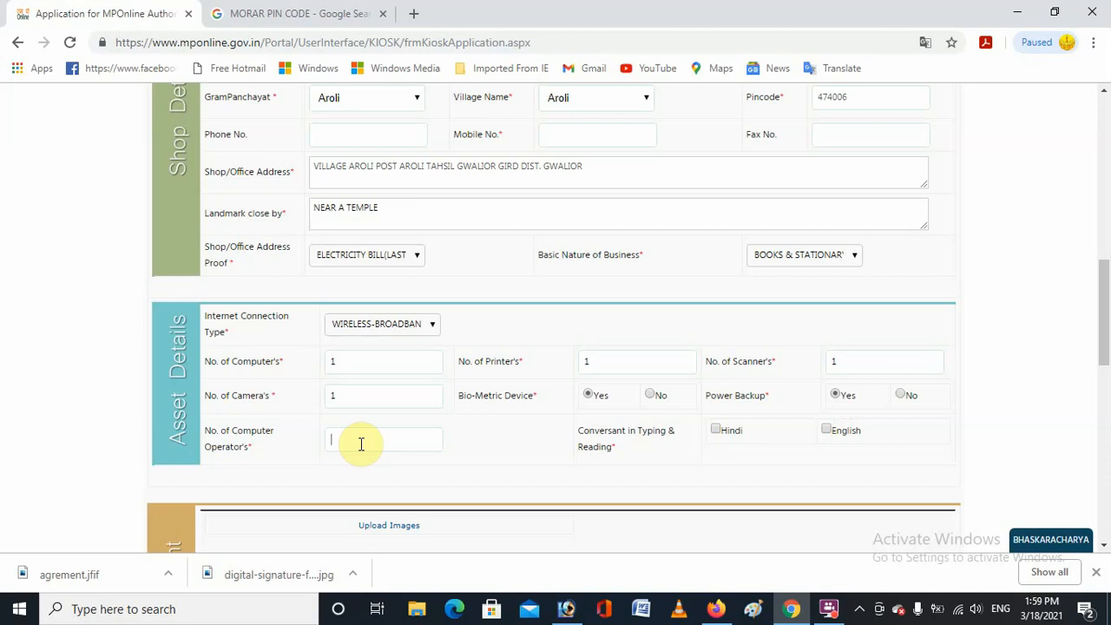
type("1")
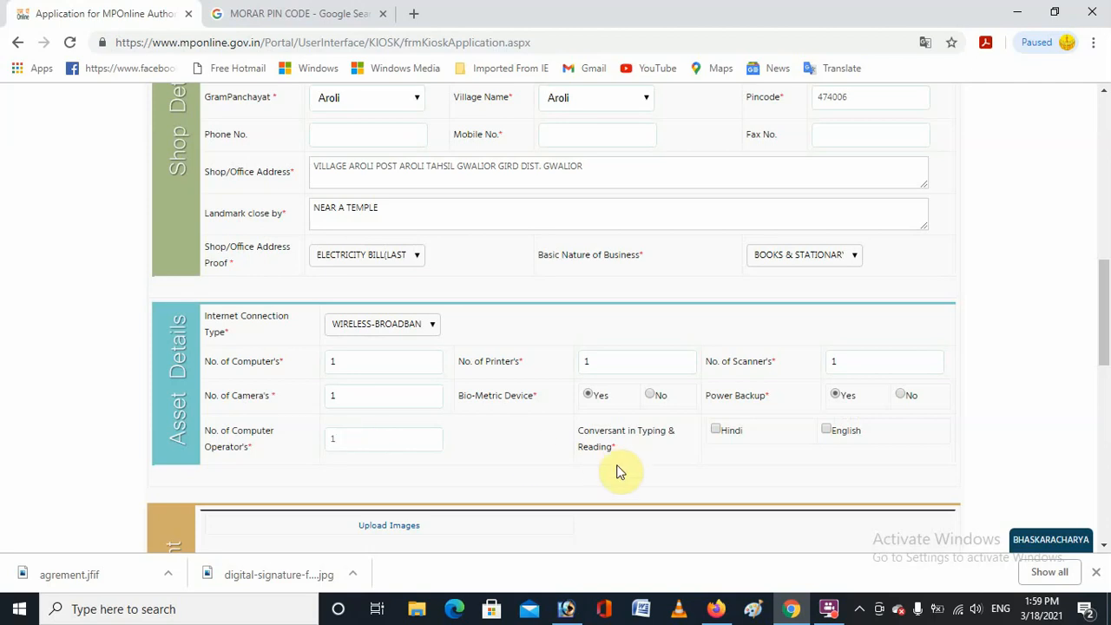
left_click(716, 429)
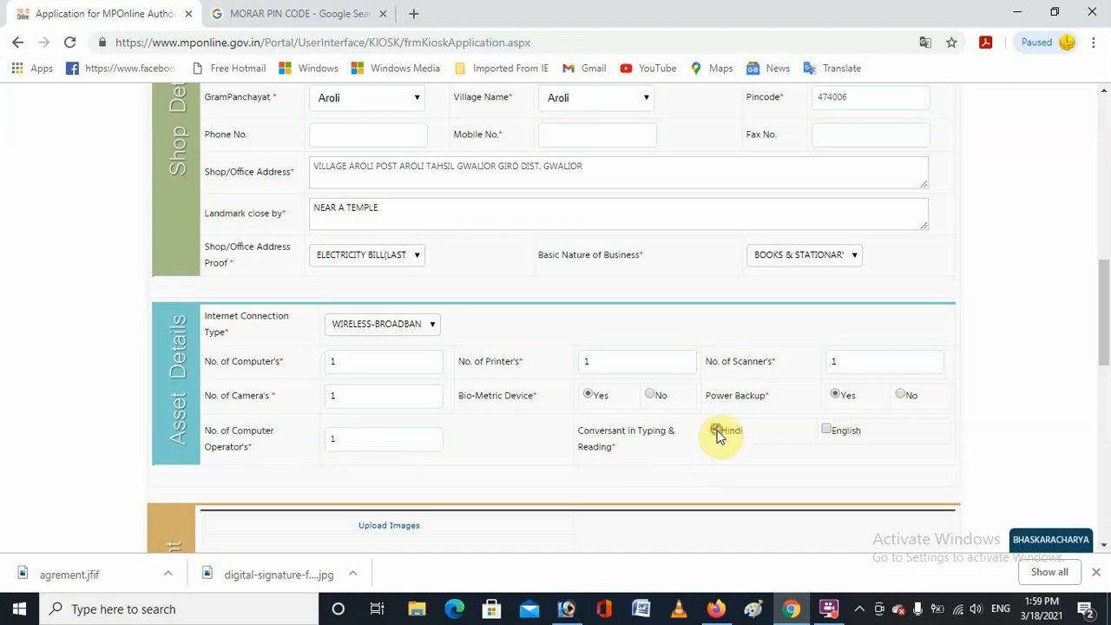
left_click(829, 432)
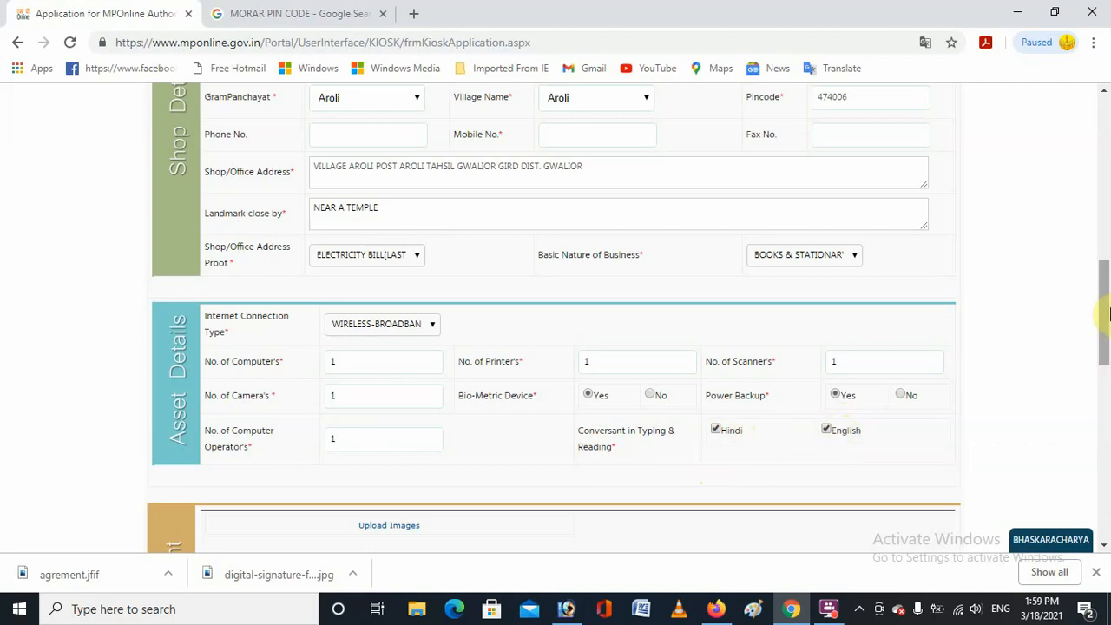
Pick the 'photo i' image from the Desktop as the applicant photo
left_click_drag(1101, 315, 1107, 384)
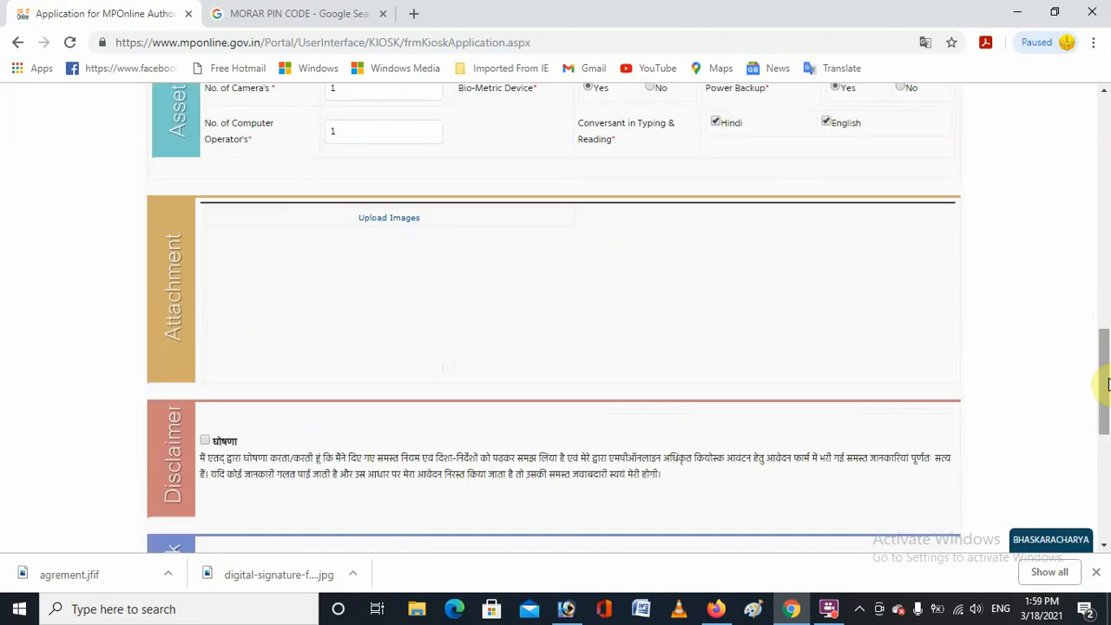
left_click(388, 219)
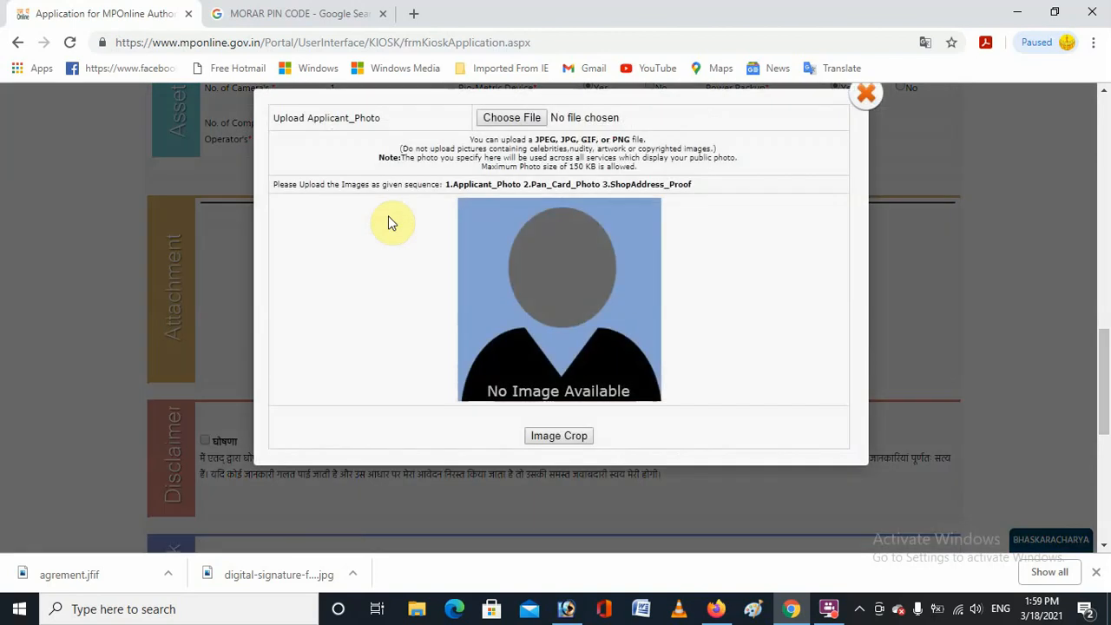
left_click(512, 118)
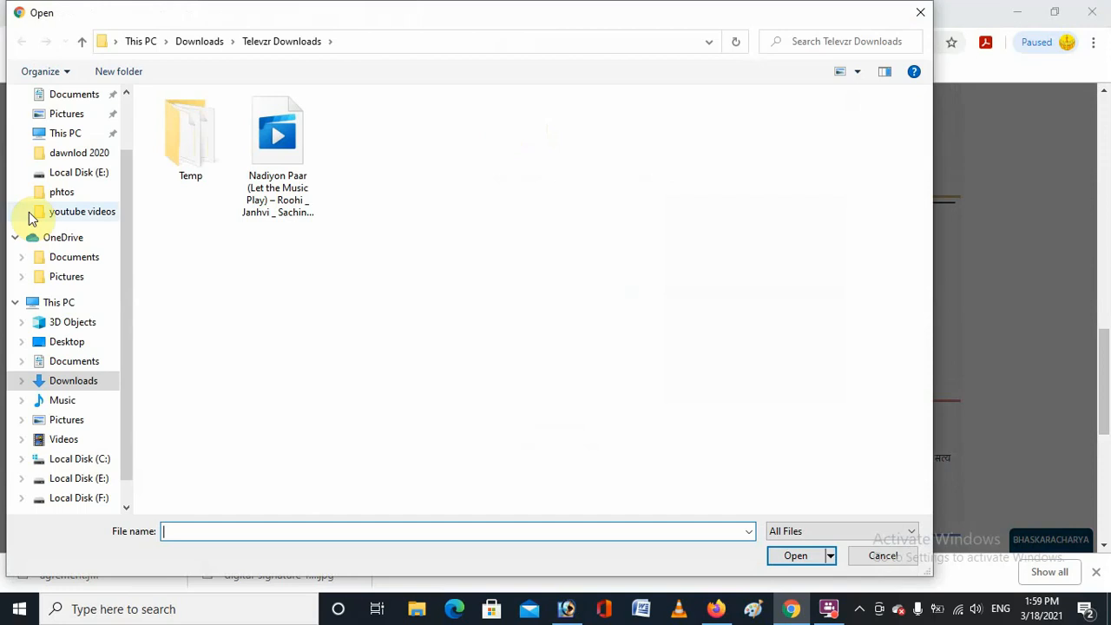
left_click(75, 350)
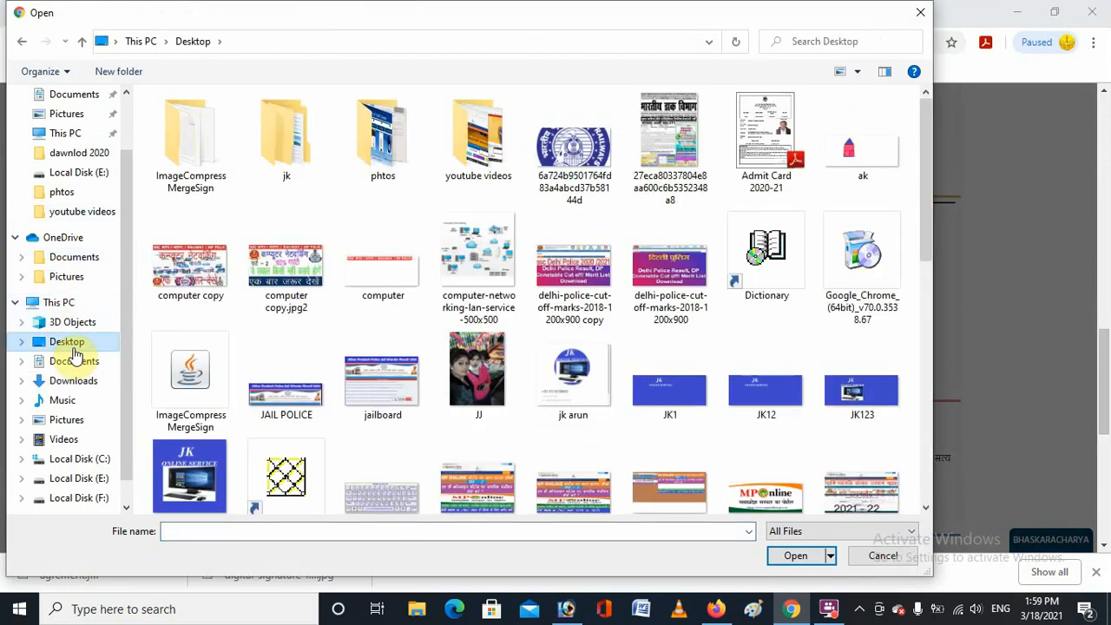
scroll(686, 325, "down", 3)
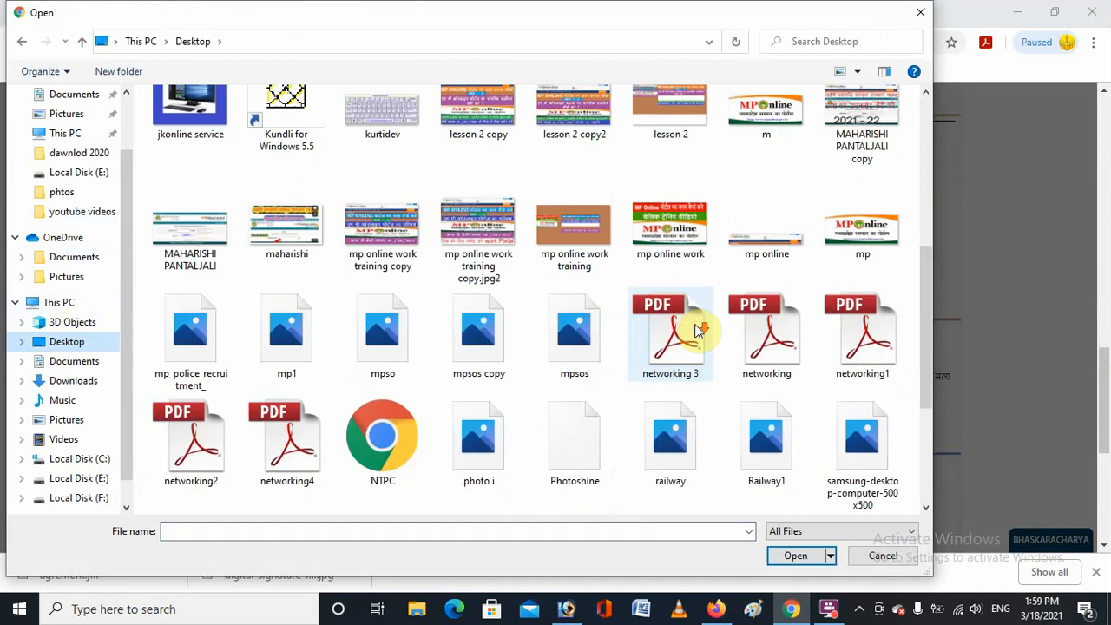
scroll(700, 330, "down", 2)
left_click(491, 265)
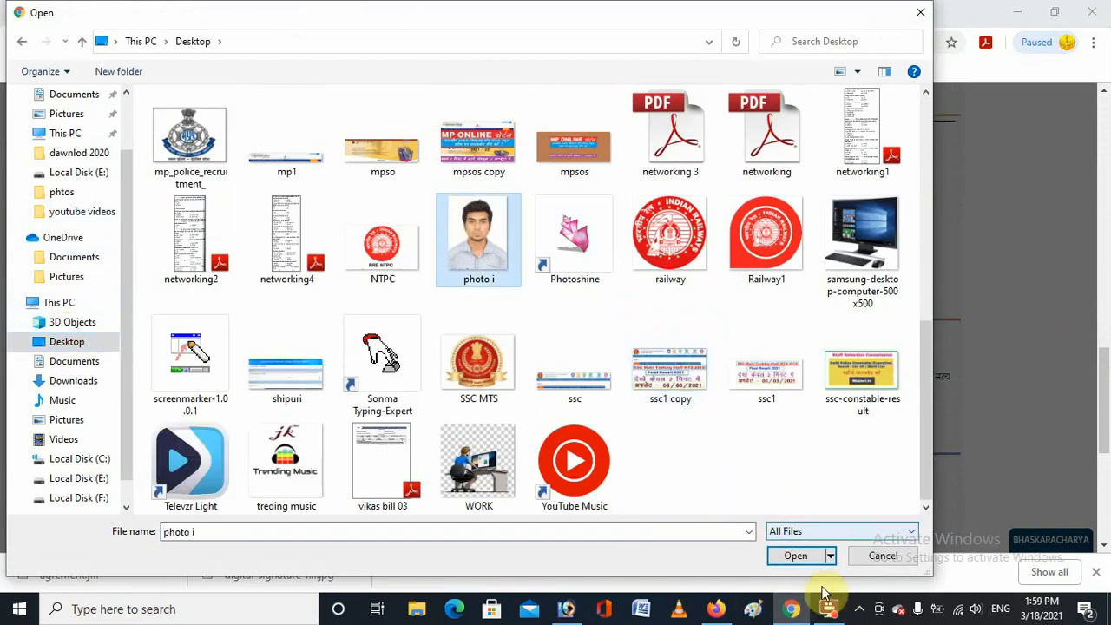
Stretch the crop box over the whole photo and add it as image 1
left_click(793, 555)
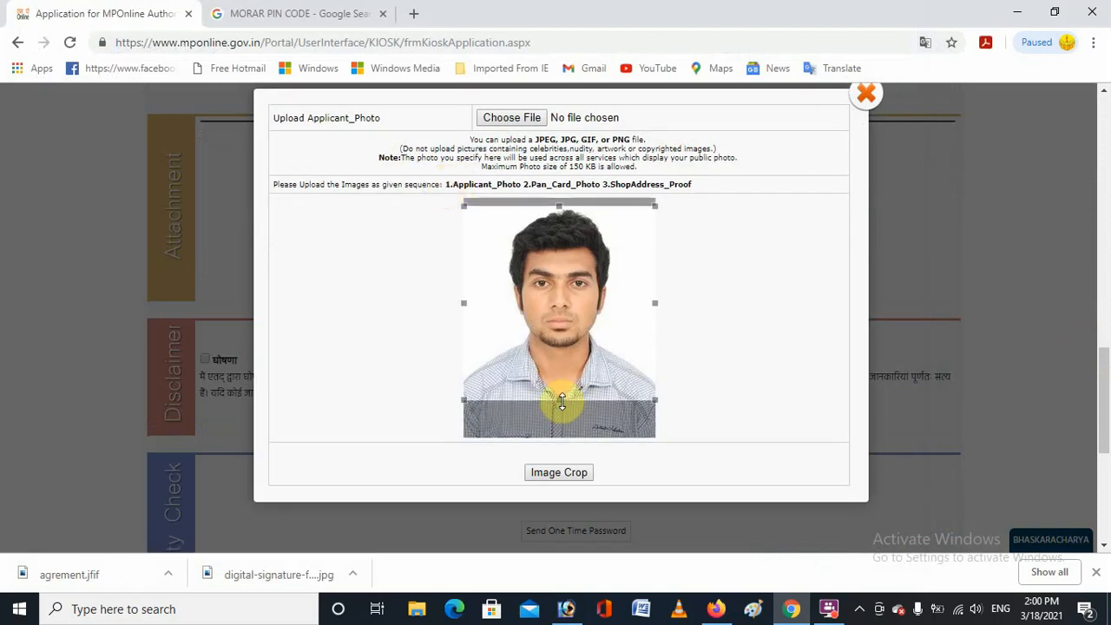
left_click_drag(561, 400, 566, 439)
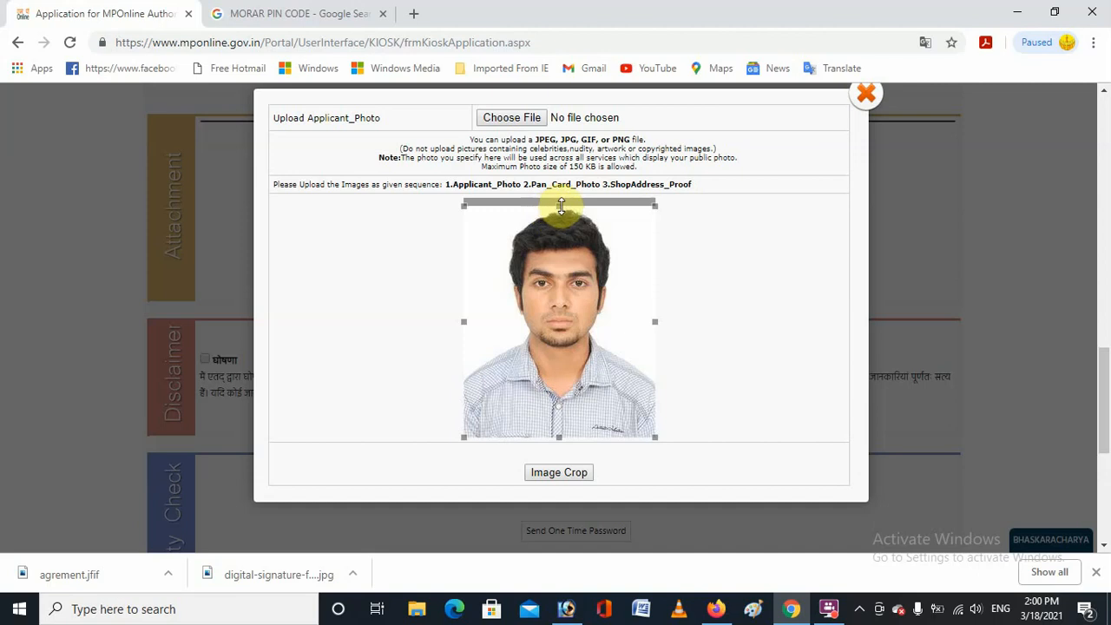
left_click_drag(560, 207, 560, 202)
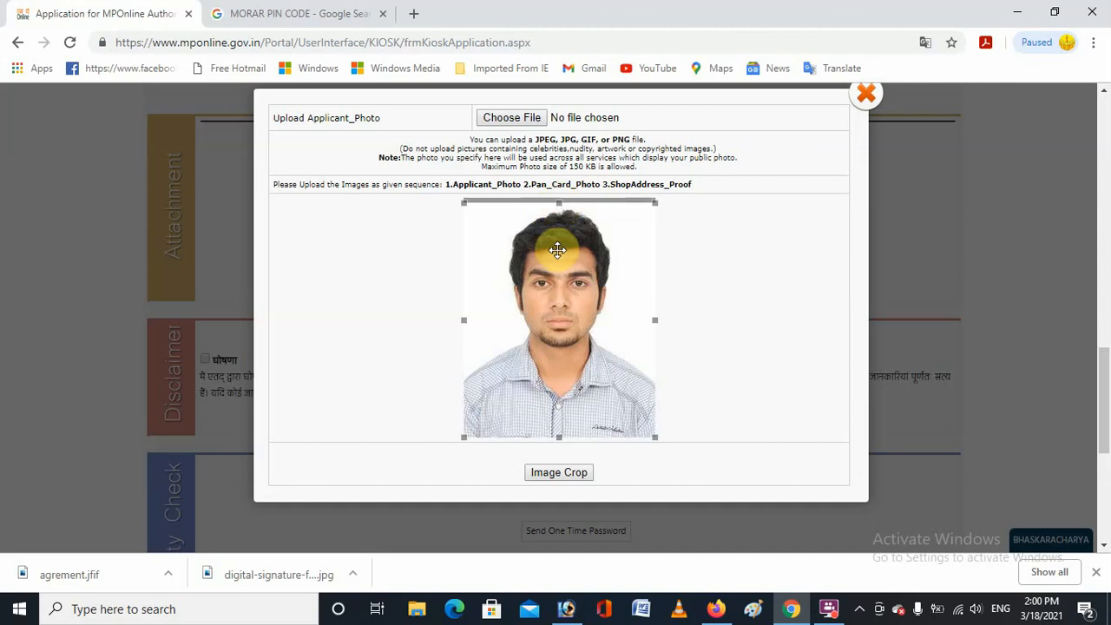
left_click(559, 473)
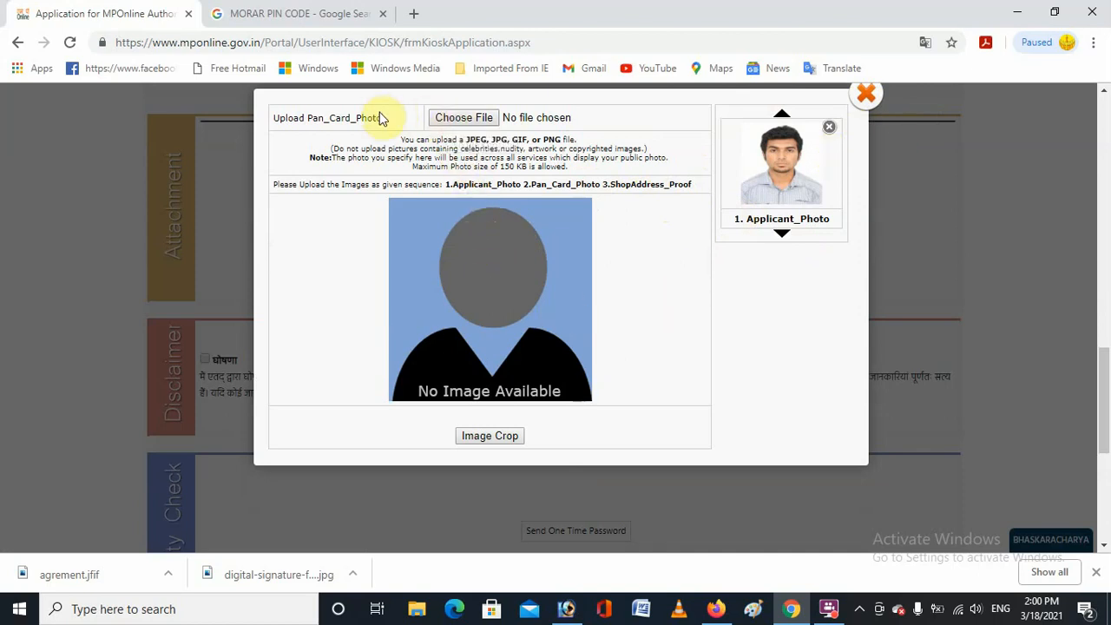
Pick the pan-card image from the phtos folder for the PAN card photo
left_click_drag(380, 113, 287, 116)
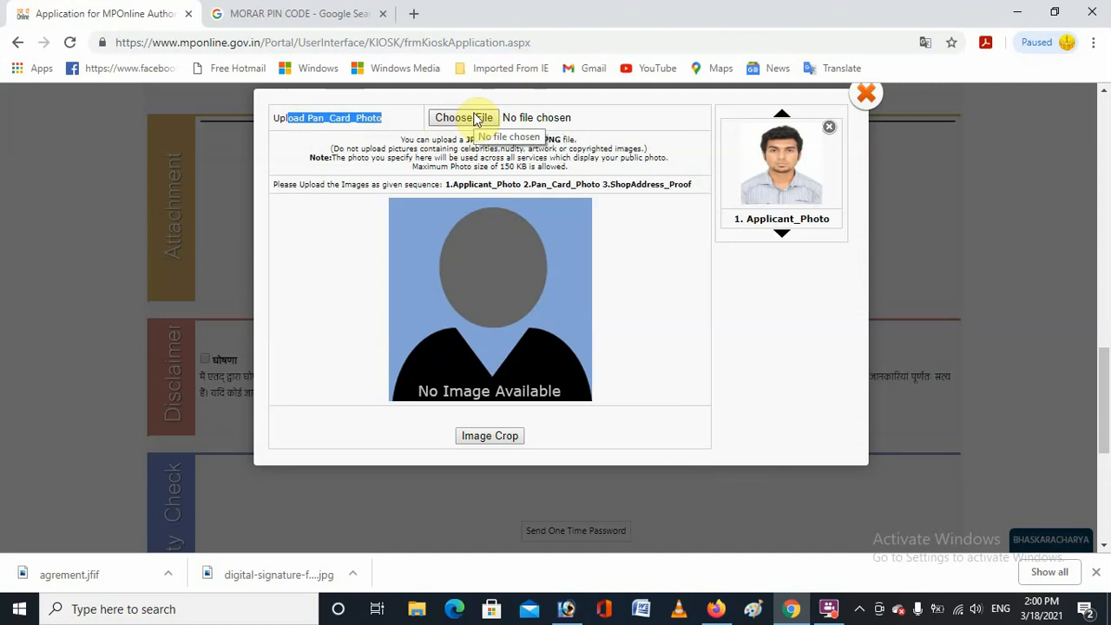
left_click(830, 605)
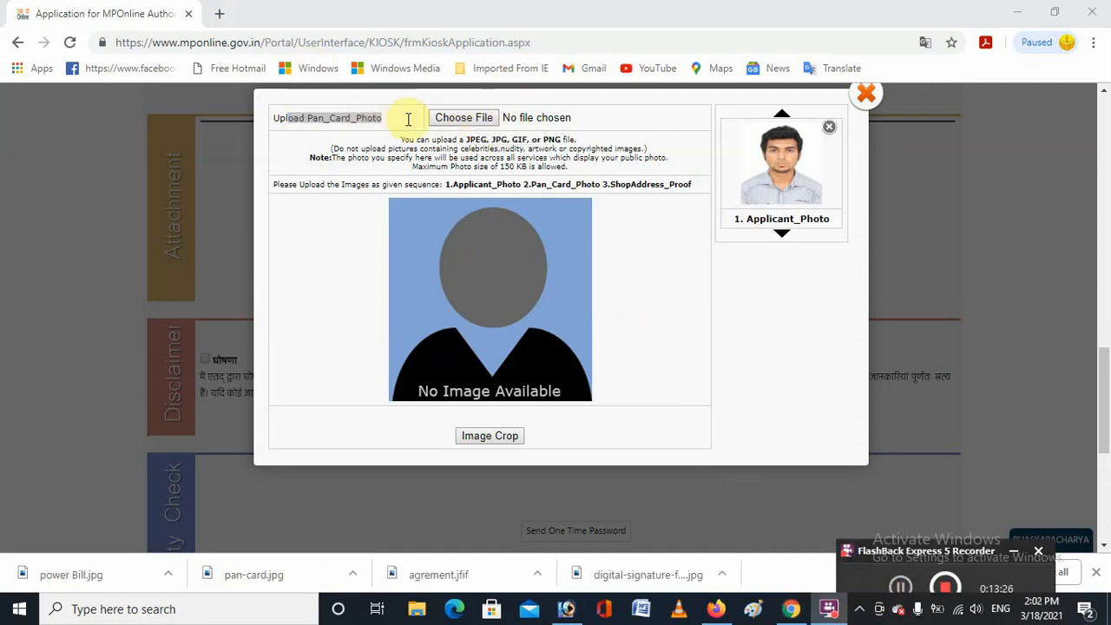
left_click(457, 119)
double_click(374, 122)
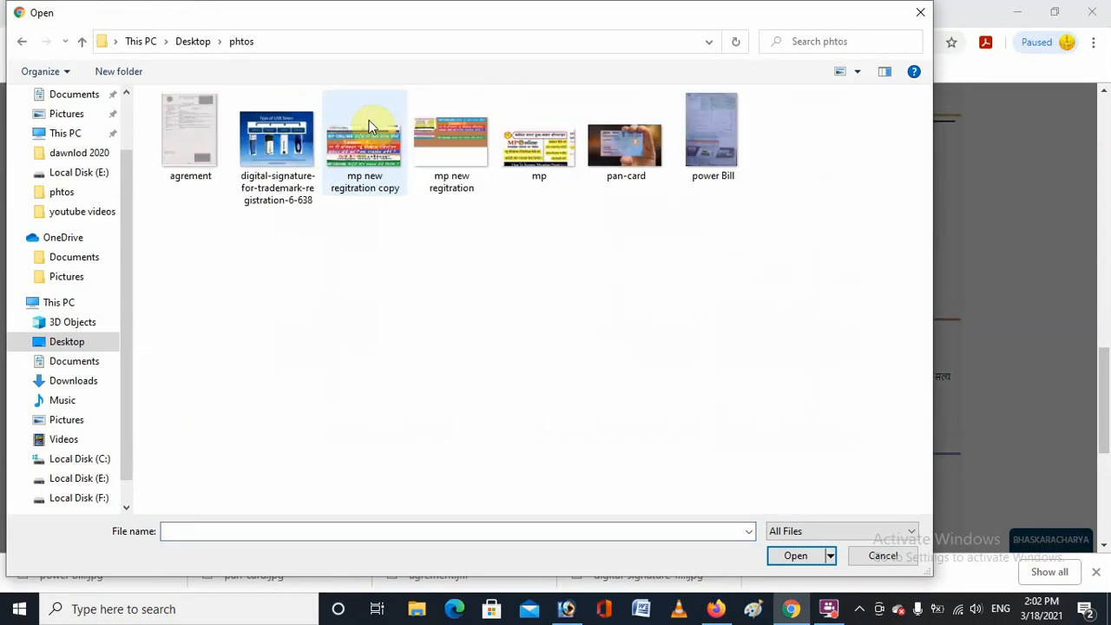
left_click(627, 158)
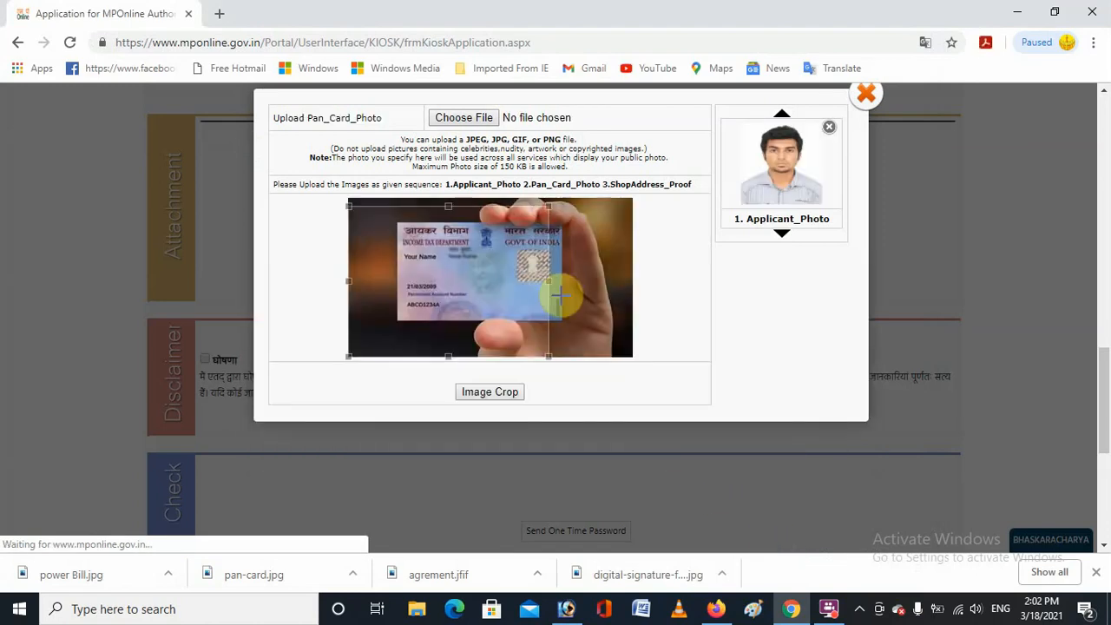
Fit the crop box tightly around the PAN card and add it as image 2
left_click_drag(551, 284, 610, 286)
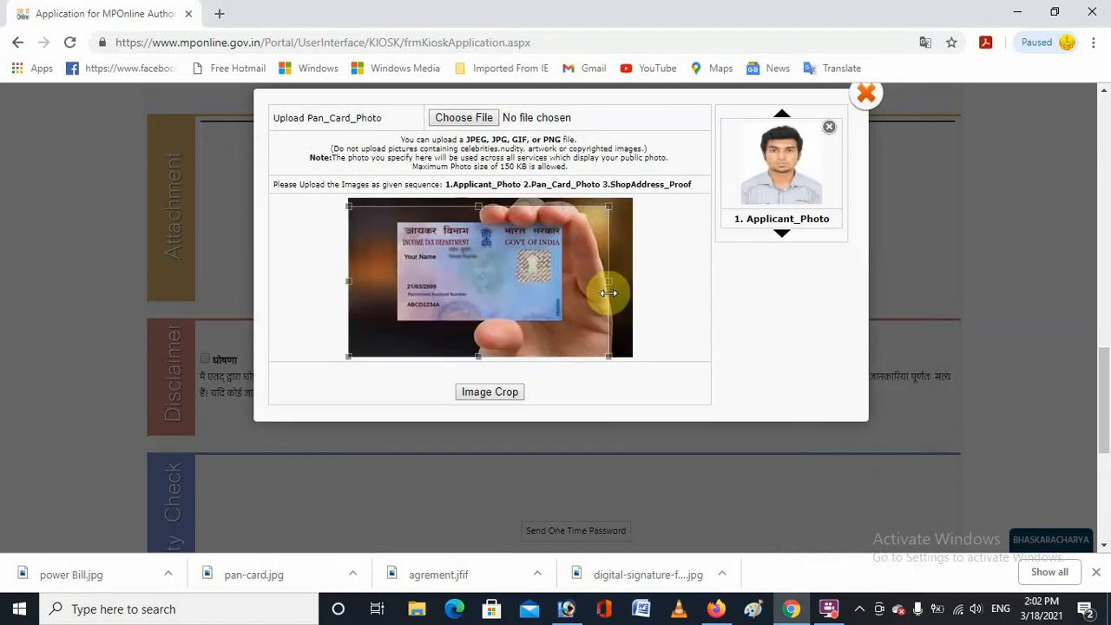
left_click_drag(480, 356, 493, 322)
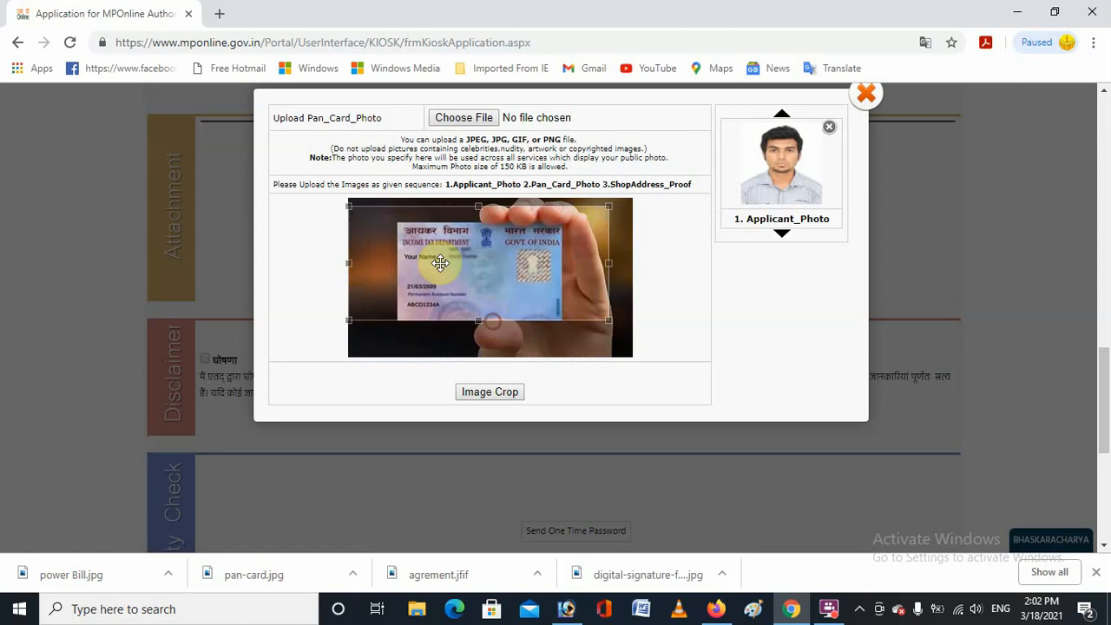
left_click_drag(351, 261, 396, 267)
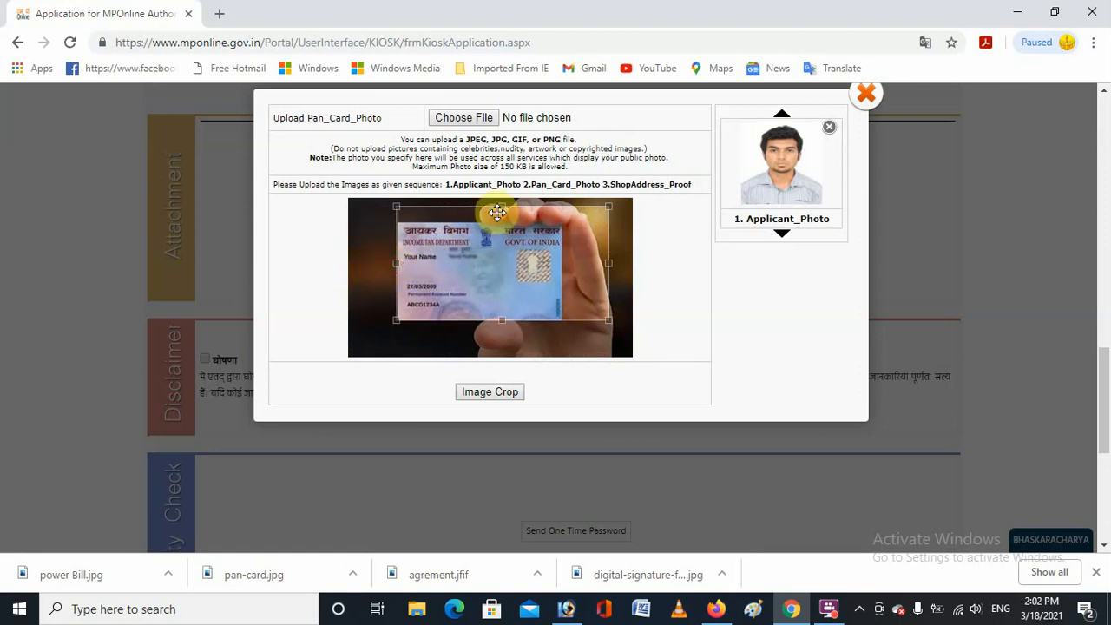
left_click_drag(502, 206, 503, 224)
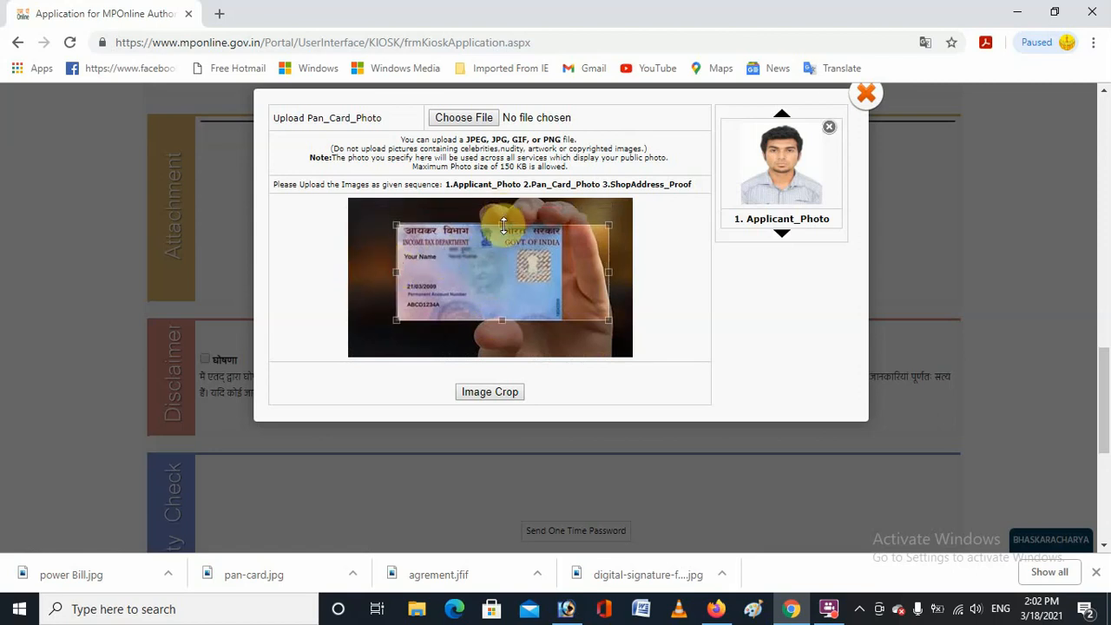
left_click_drag(614, 271, 562, 263)
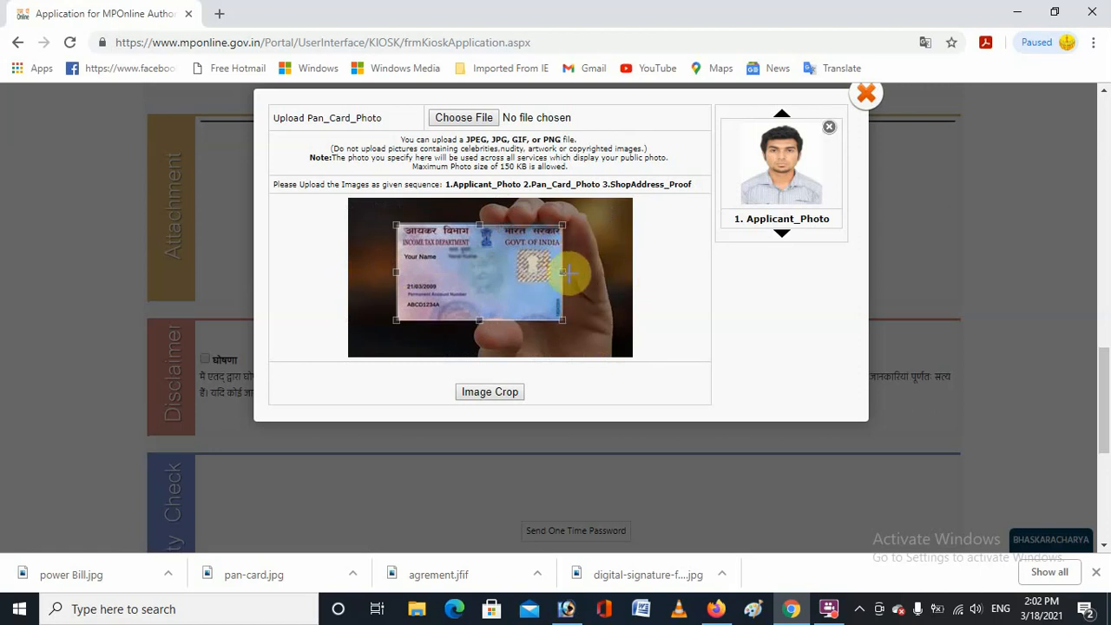
left_click(502, 391)
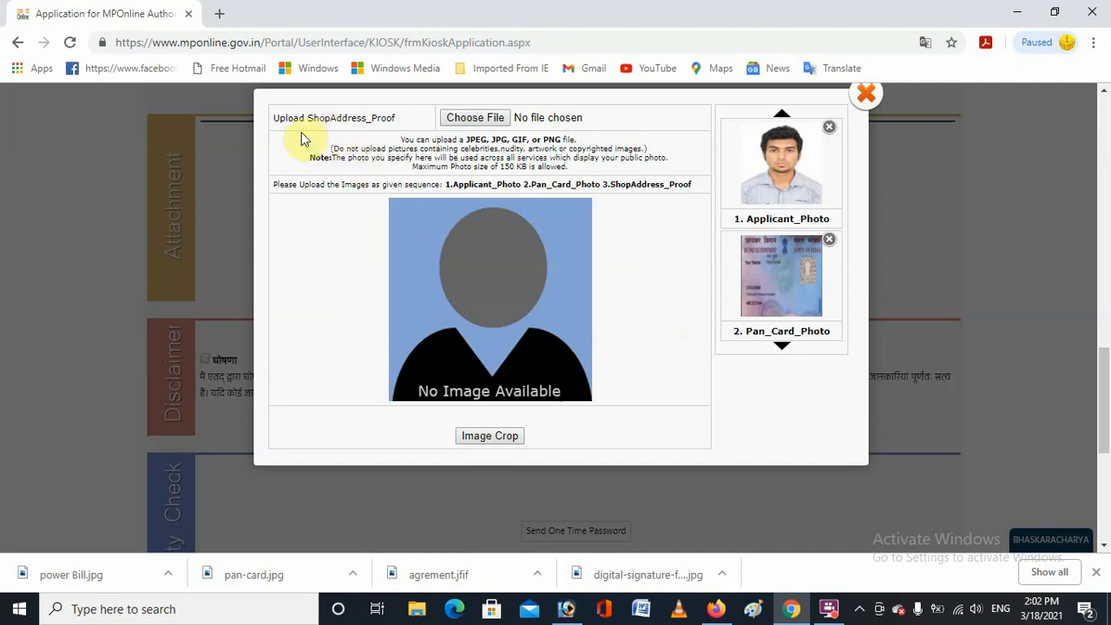
Load the power Bill image, extend the crop to the full bill, and add it as image 3
left_click(471, 118)
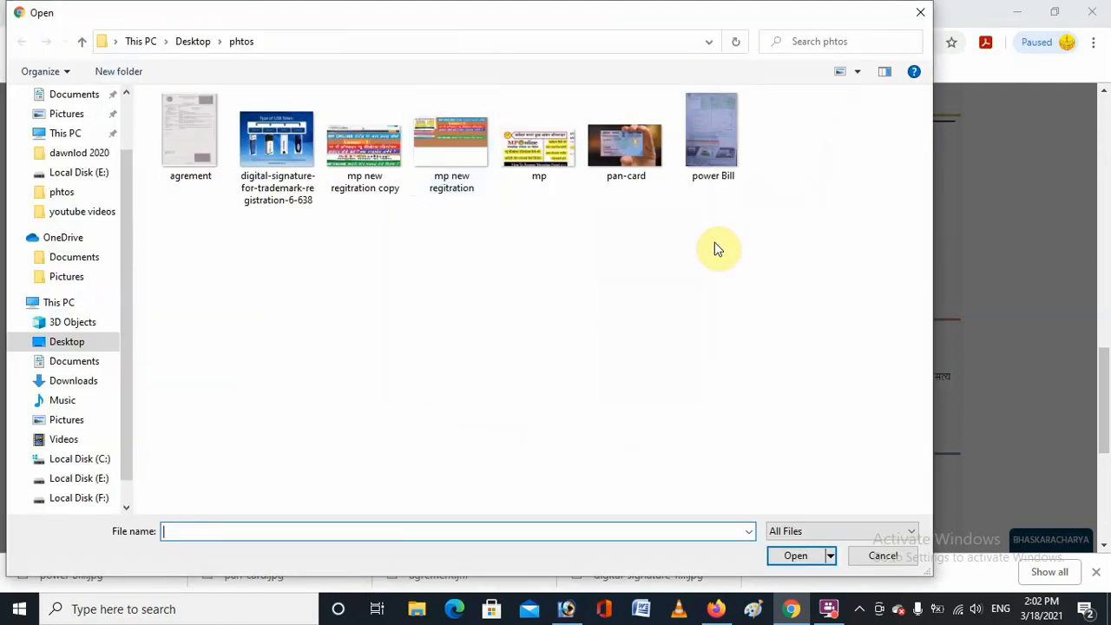
left_click(701, 147)
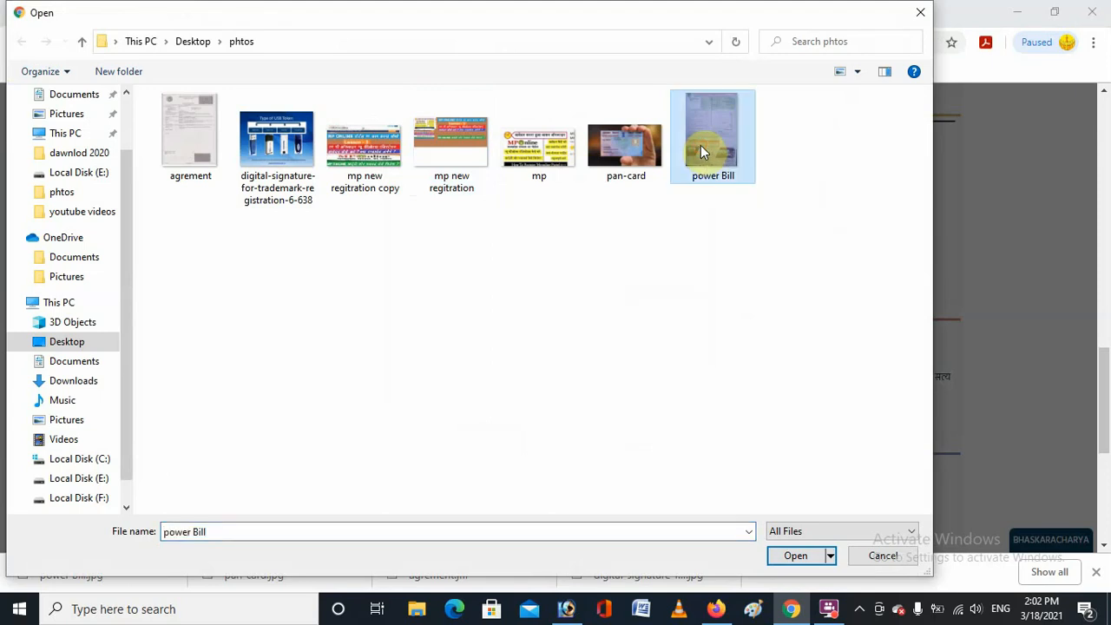
left_click(777, 559)
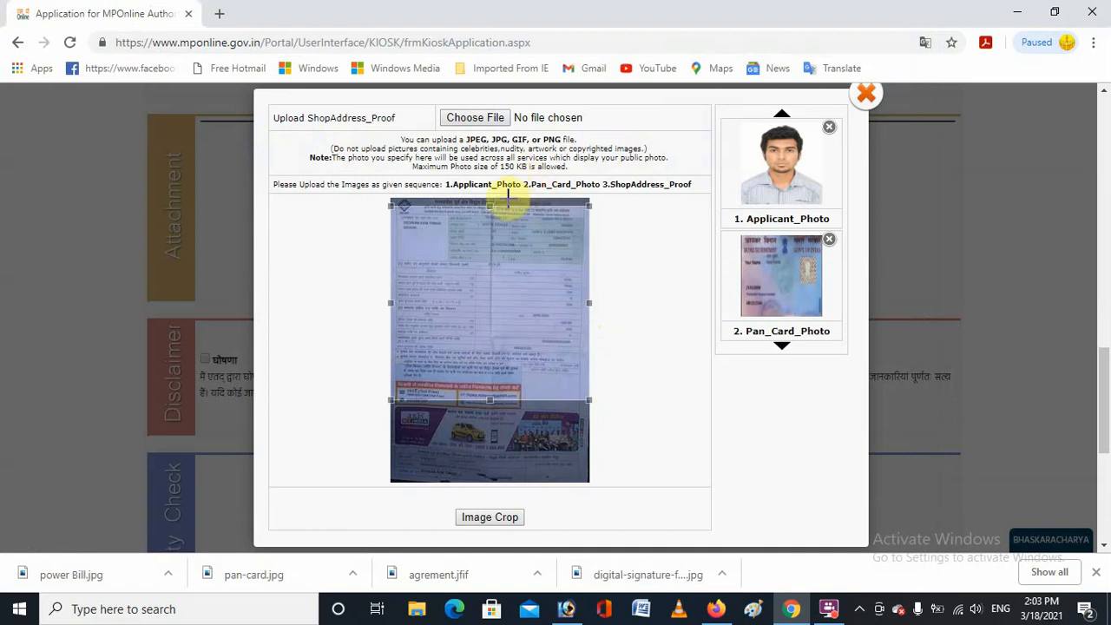
left_click_drag(484, 207, 483, 202)
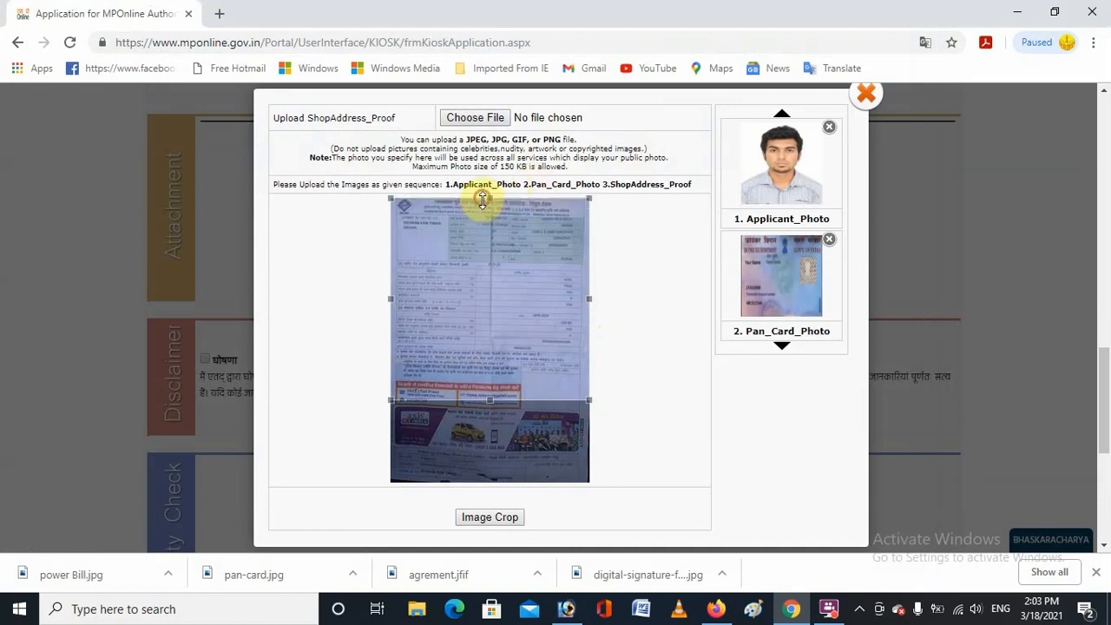
left_click_drag(493, 400, 507, 484)
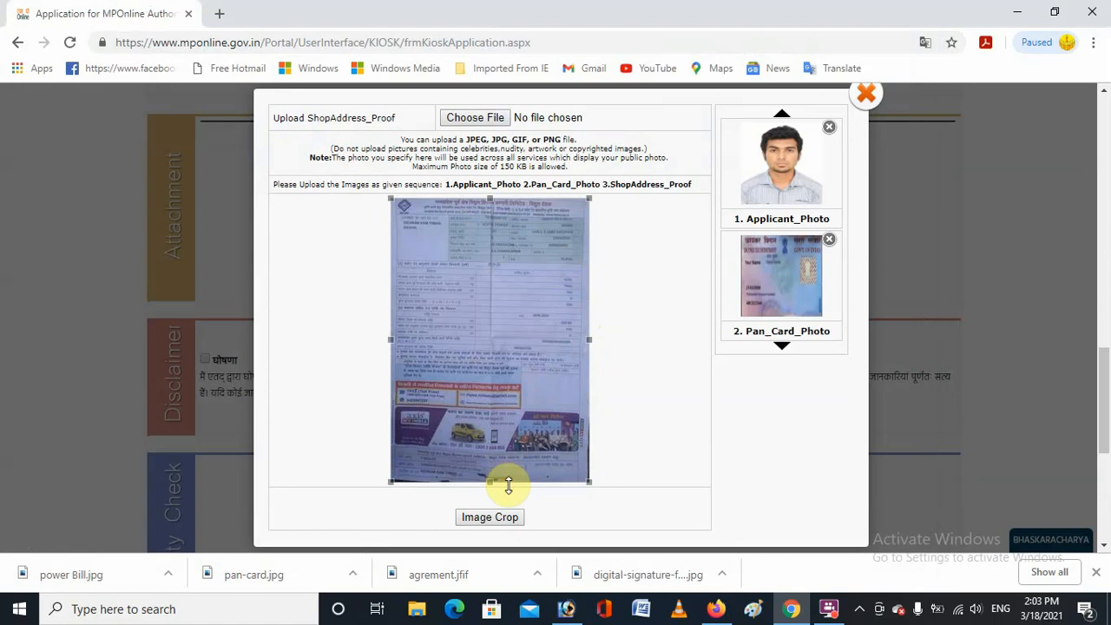
left_click(496, 519)
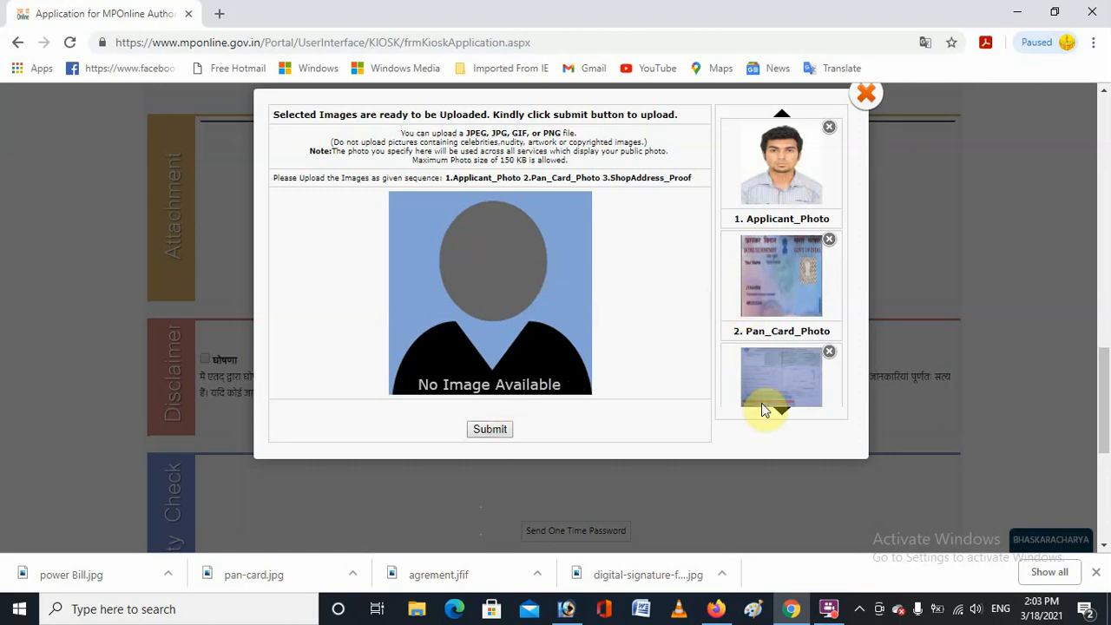
Upload the three selected images and scroll down to the Disclaimer and Security Check
left_click(499, 436)
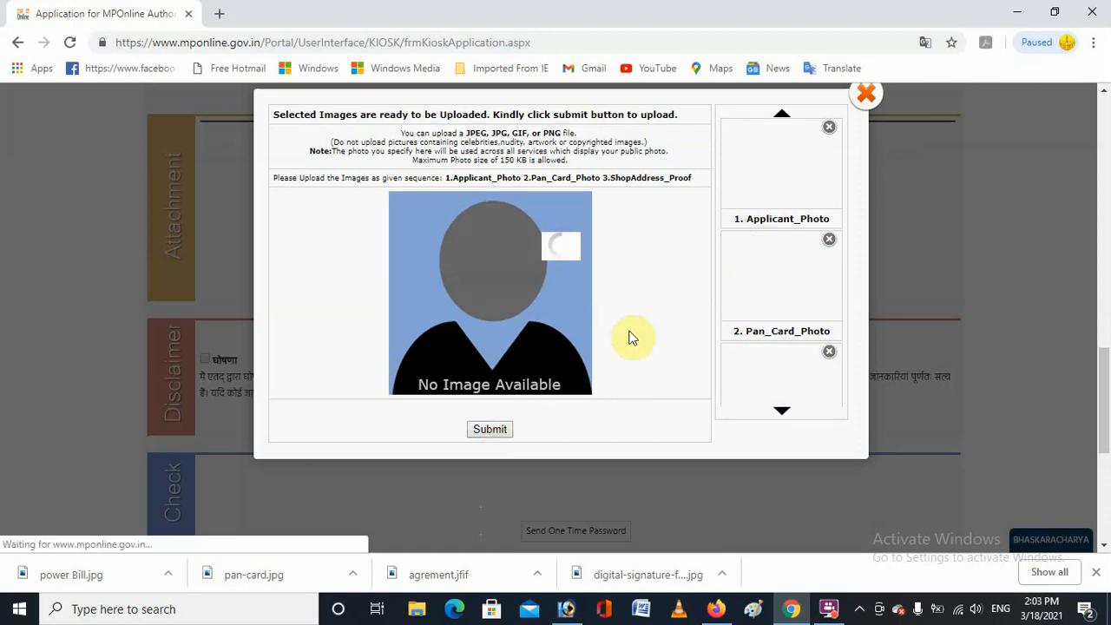
left_click(641, 138)
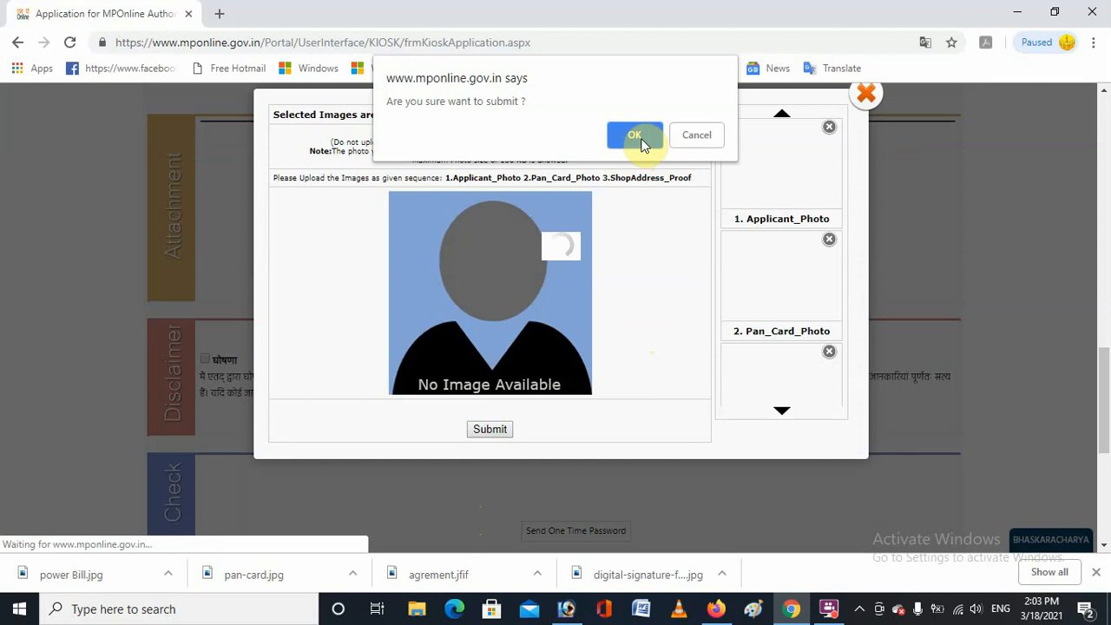
left_click(640, 137)
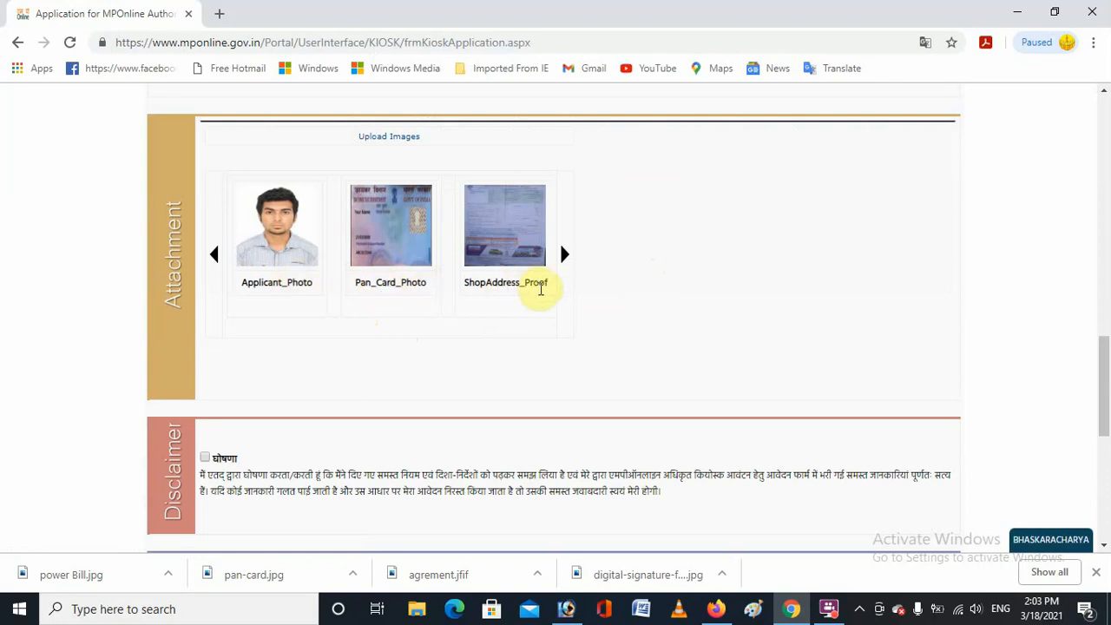
scroll(541, 289, "down", 3)
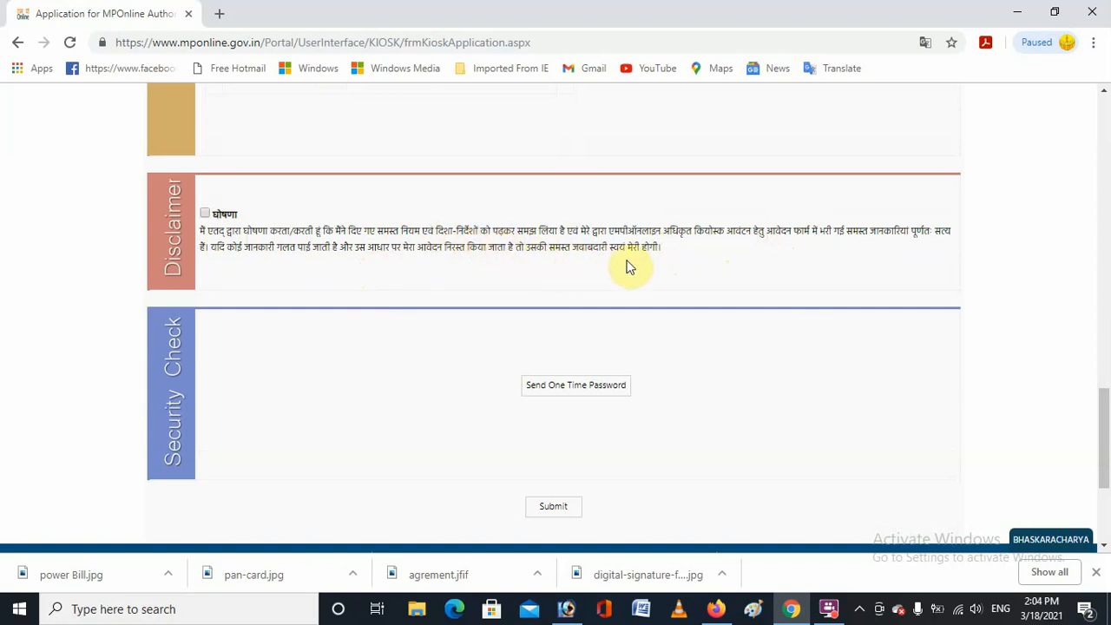
scroll(635, 267, "up", 4)
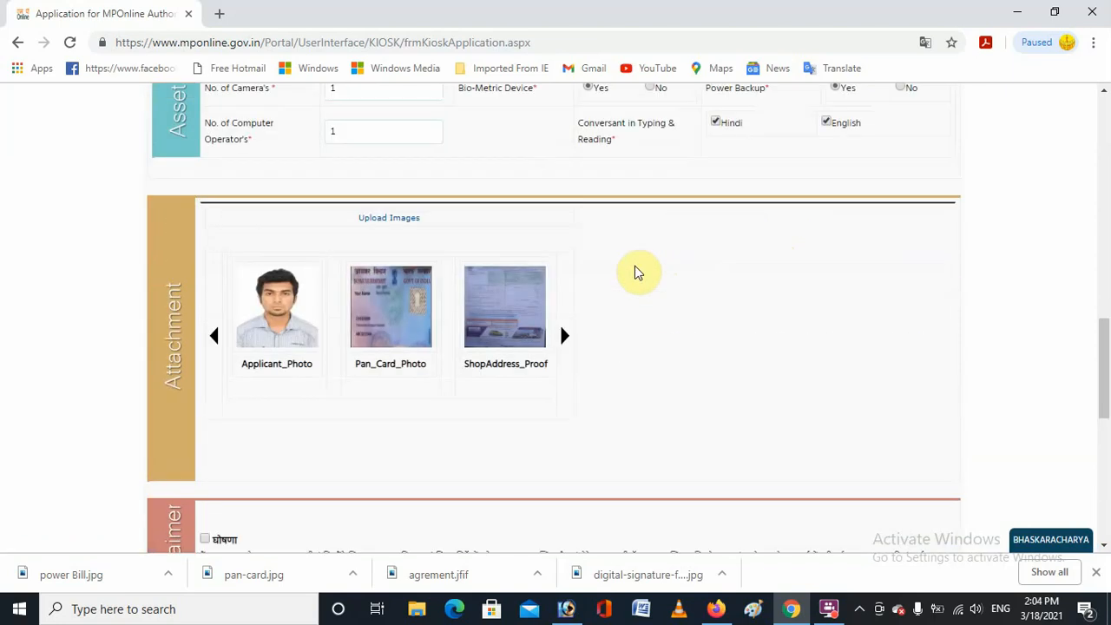
scroll(635, 269, "down", 4)
scroll(635, 272, "down", 1)
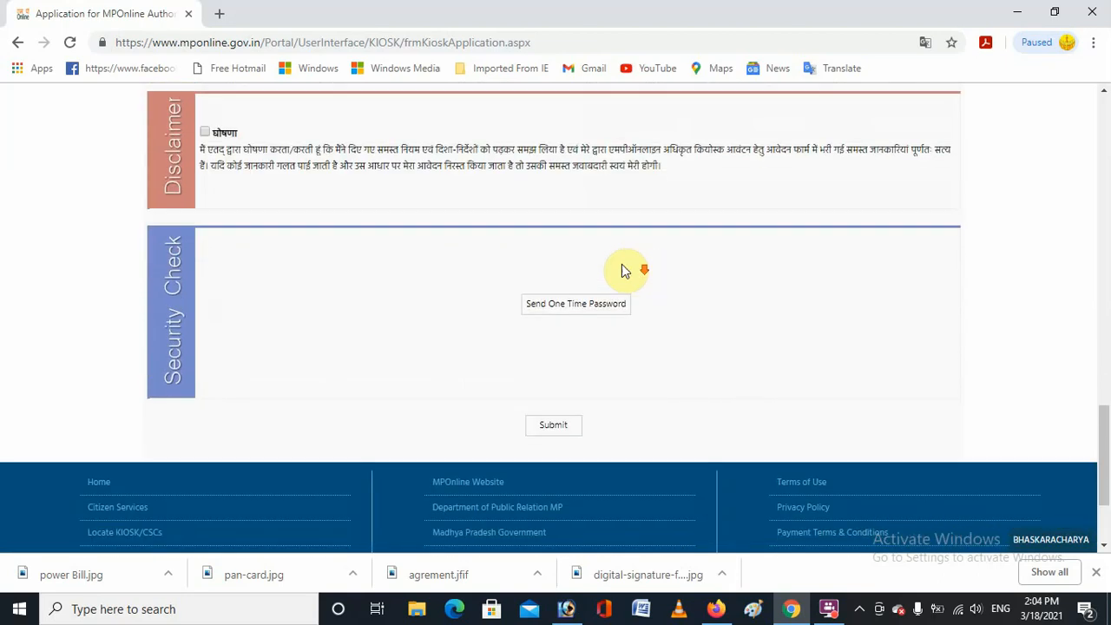
Tick the declaration, request a one-time password, and dismiss the valid-PAN alert
left_click(203, 132)
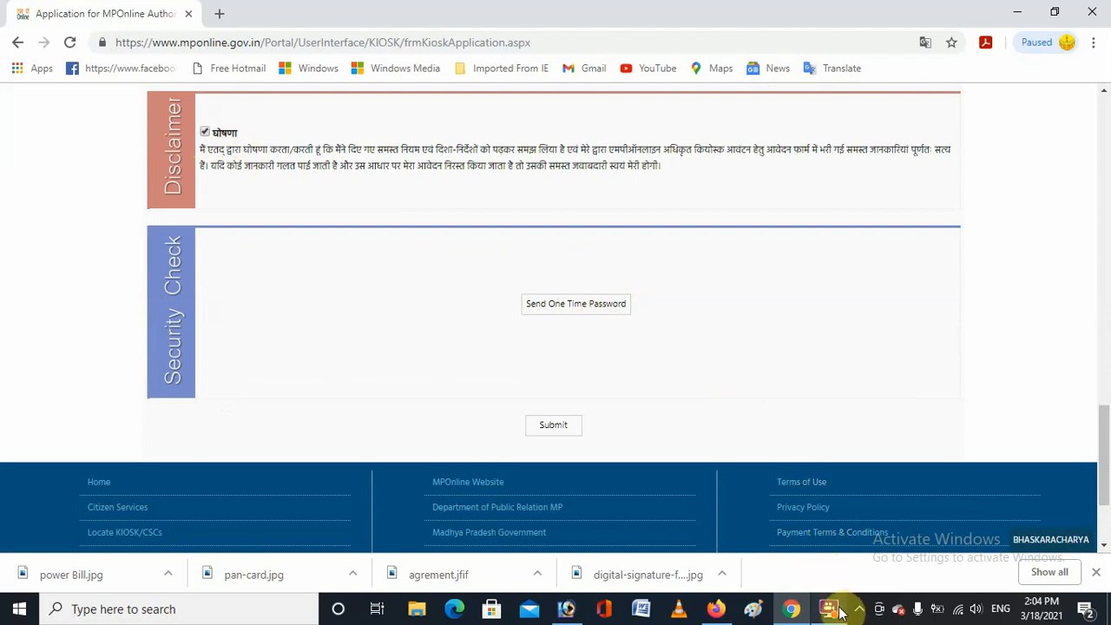
mouse_move(840, 613)
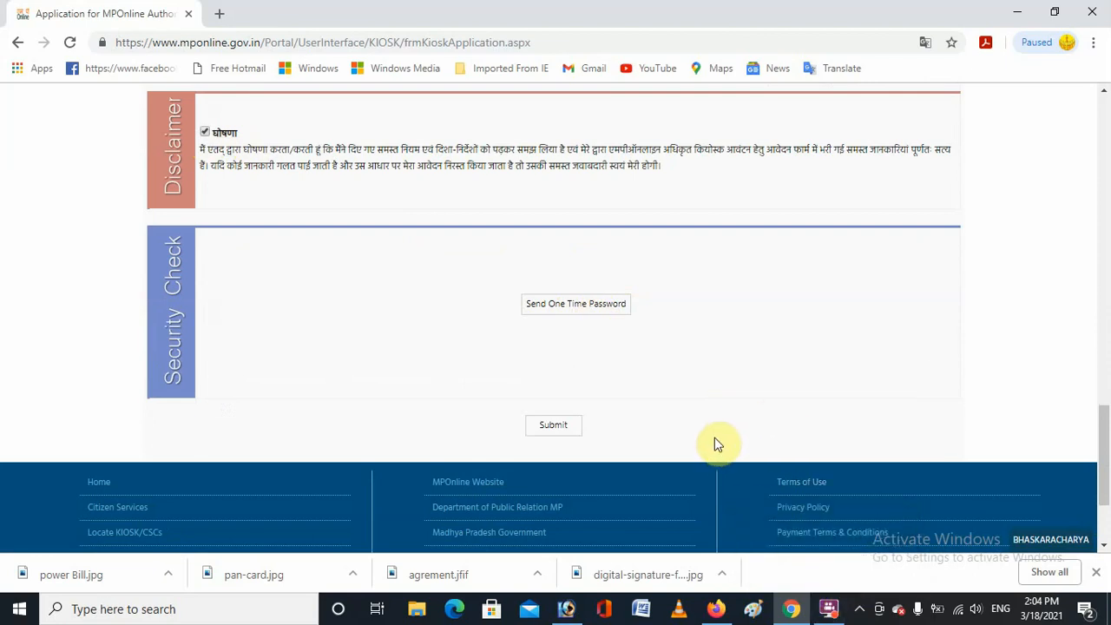
left_click(829, 608)
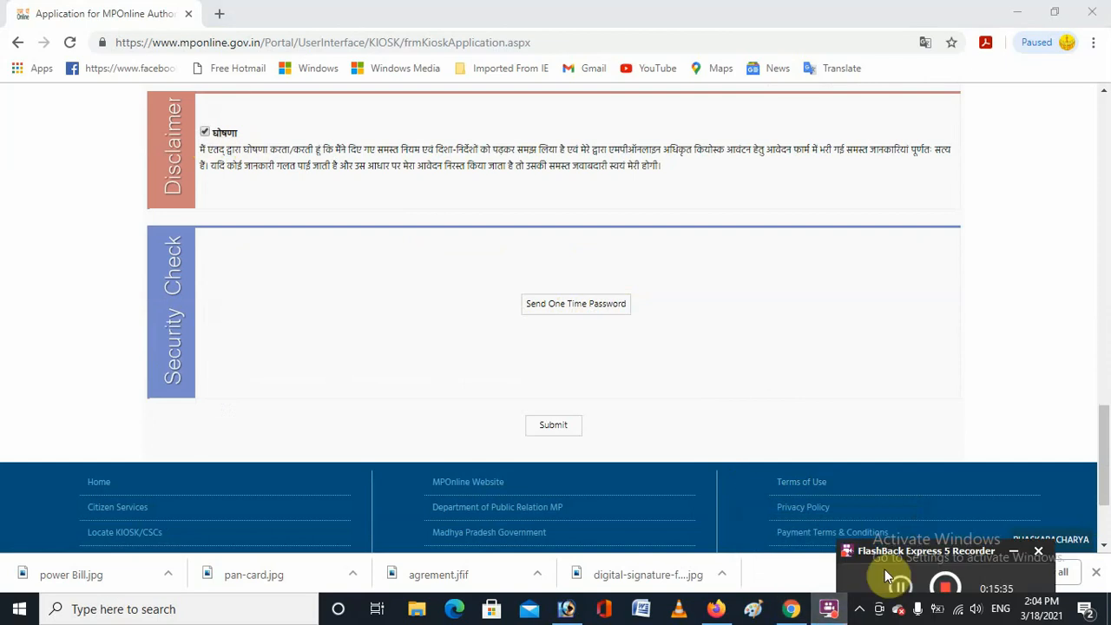
left_click(545, 300)
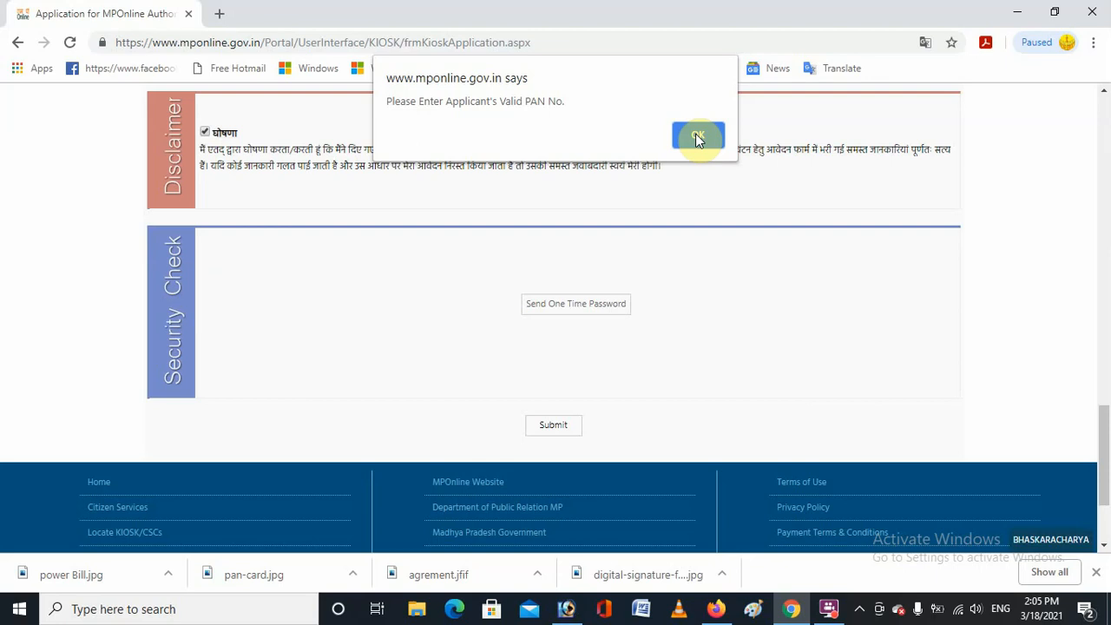
left_click(832, 608)
left_click(900, 589)
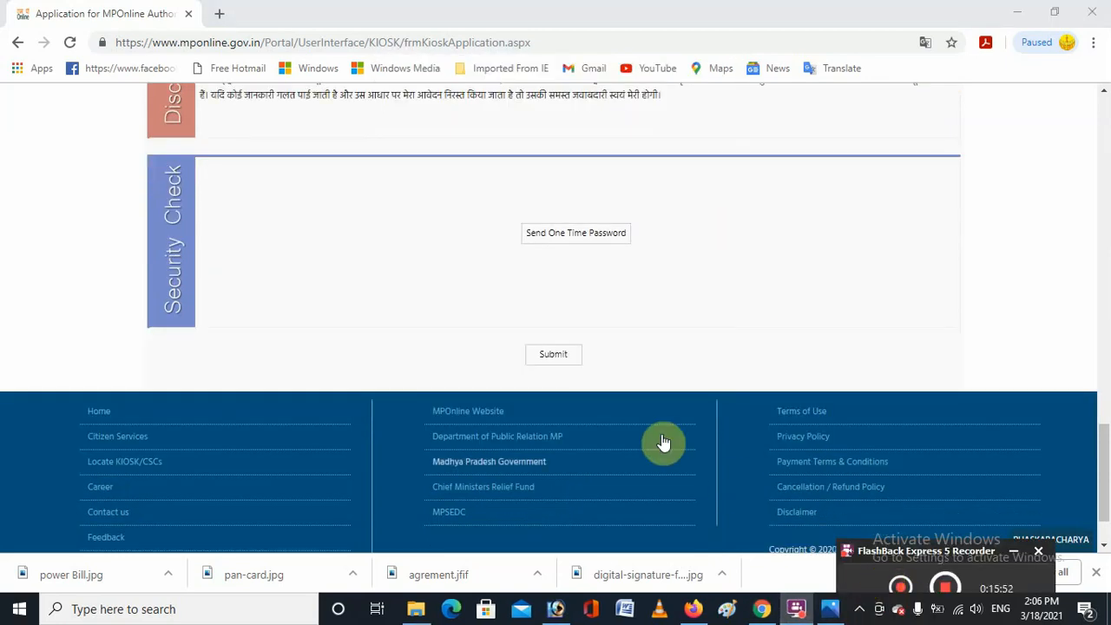
Submit the form, request the one-time password again, and select the empty Enter OTP field
left_click(563, 359)
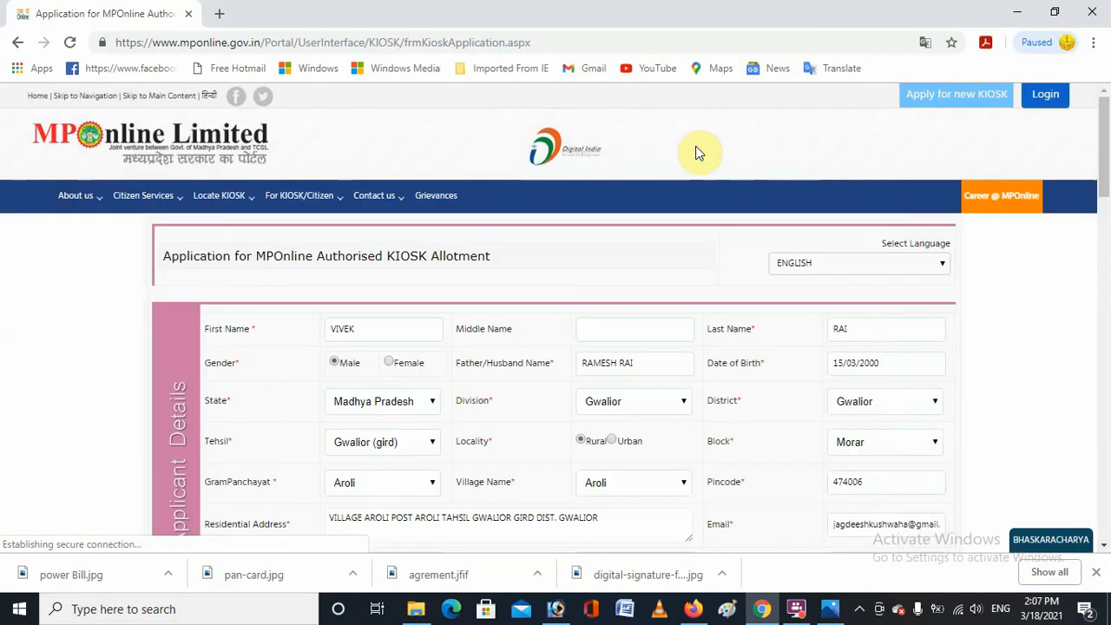
scroll(560, 292, "down", 3)
scroll(595, 293, "down", 10)
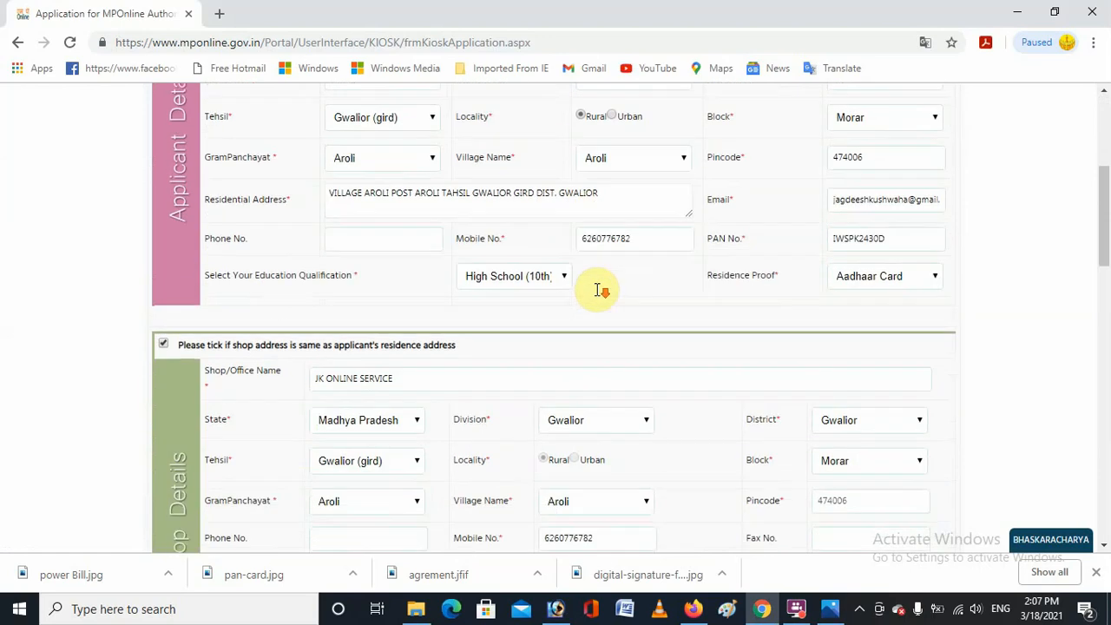
scroll(605, 297, "down", 8)
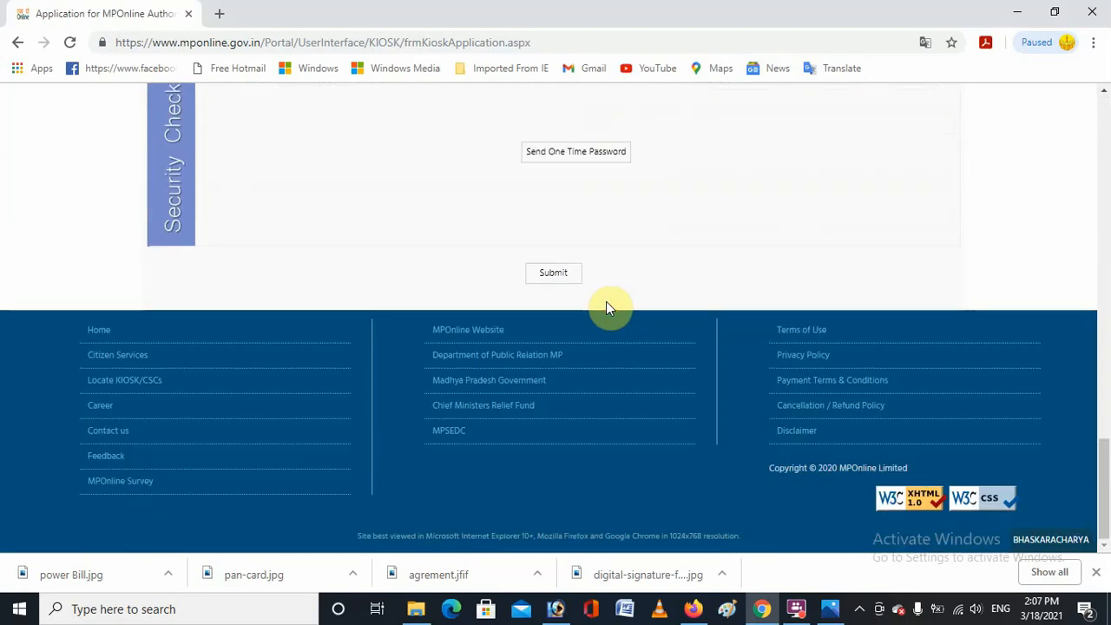
left_click(811, 615)
left_click(900, 588)
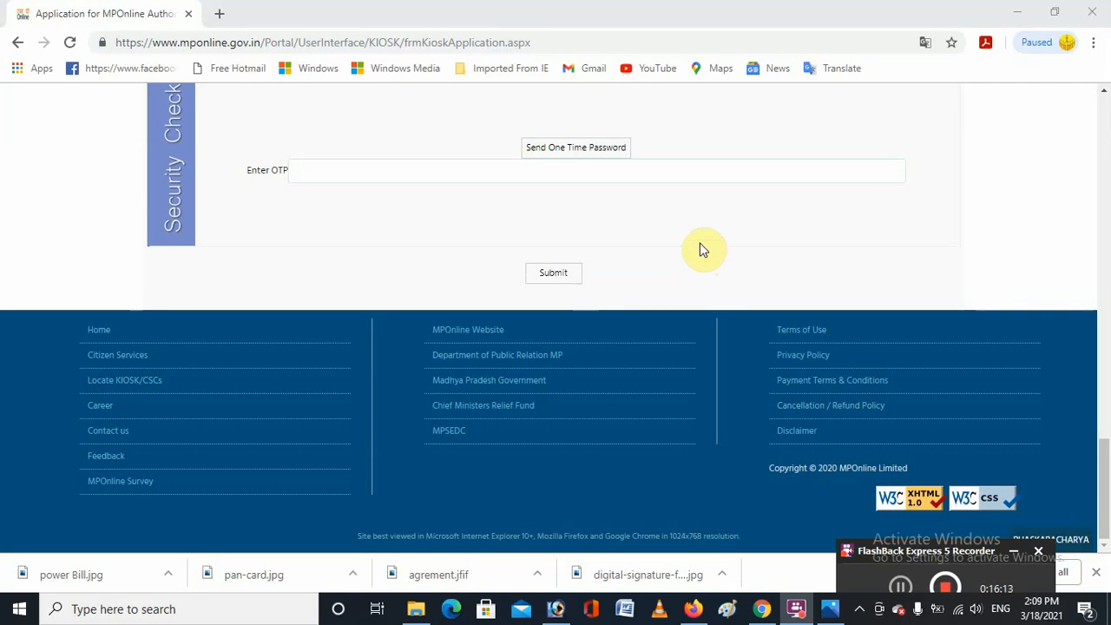
left_click(390, 175)
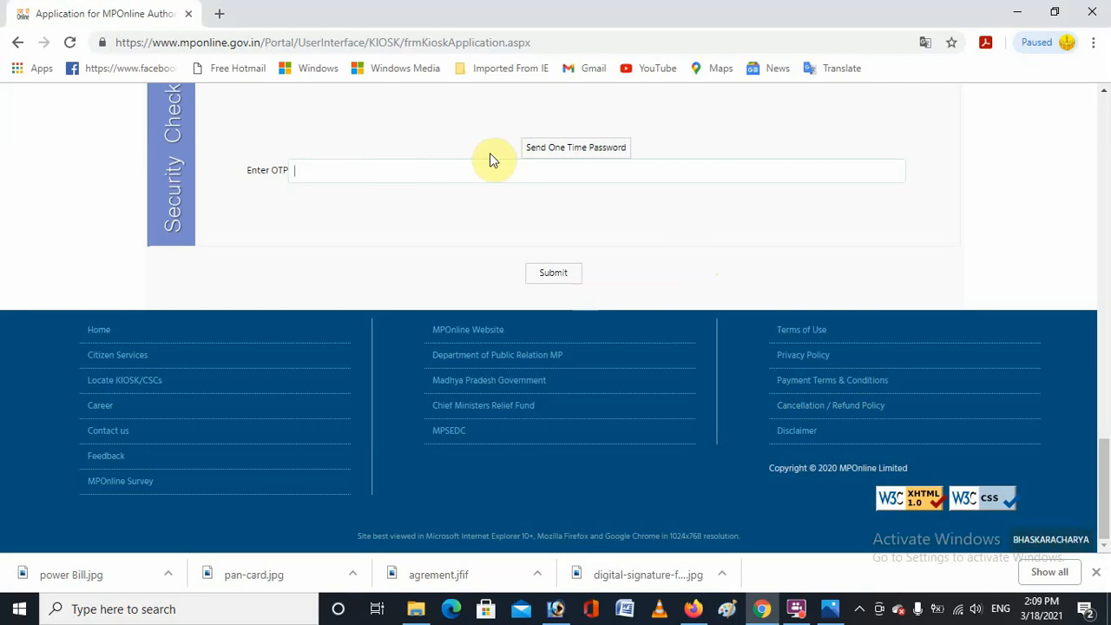
left_click(796, 608)
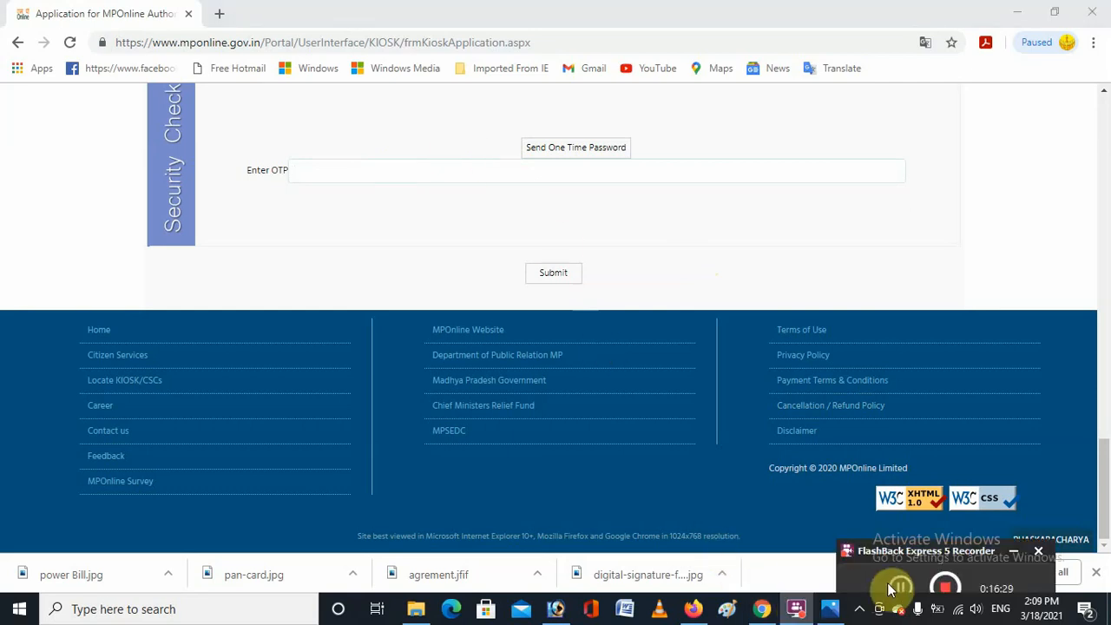
Fill in the one-time password received on the mobile and submit the kiosk application
left_click(344, 170)
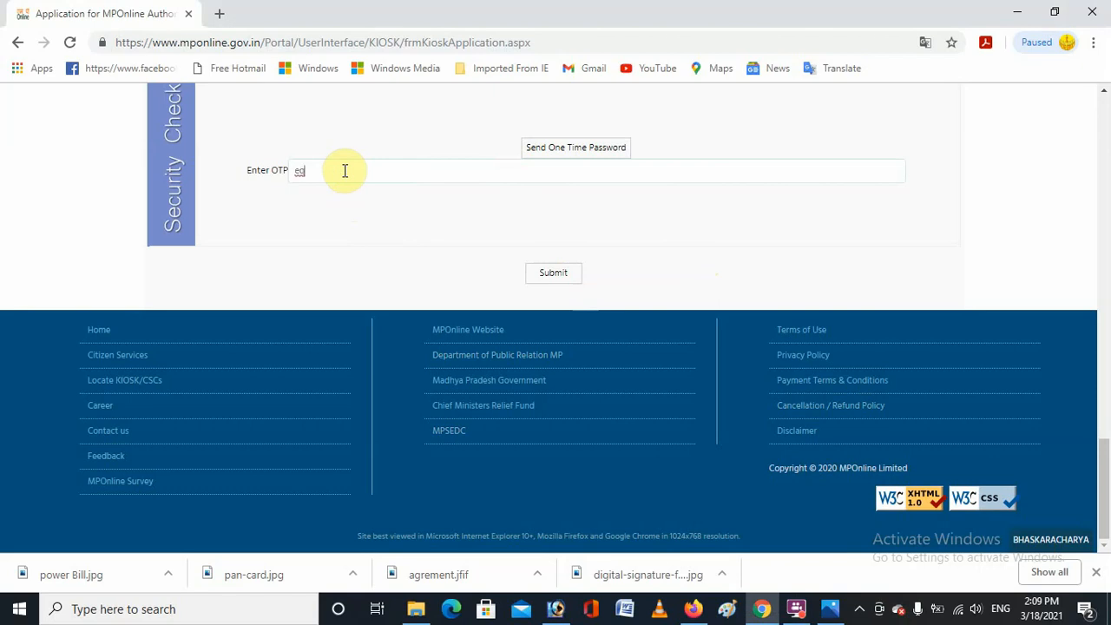
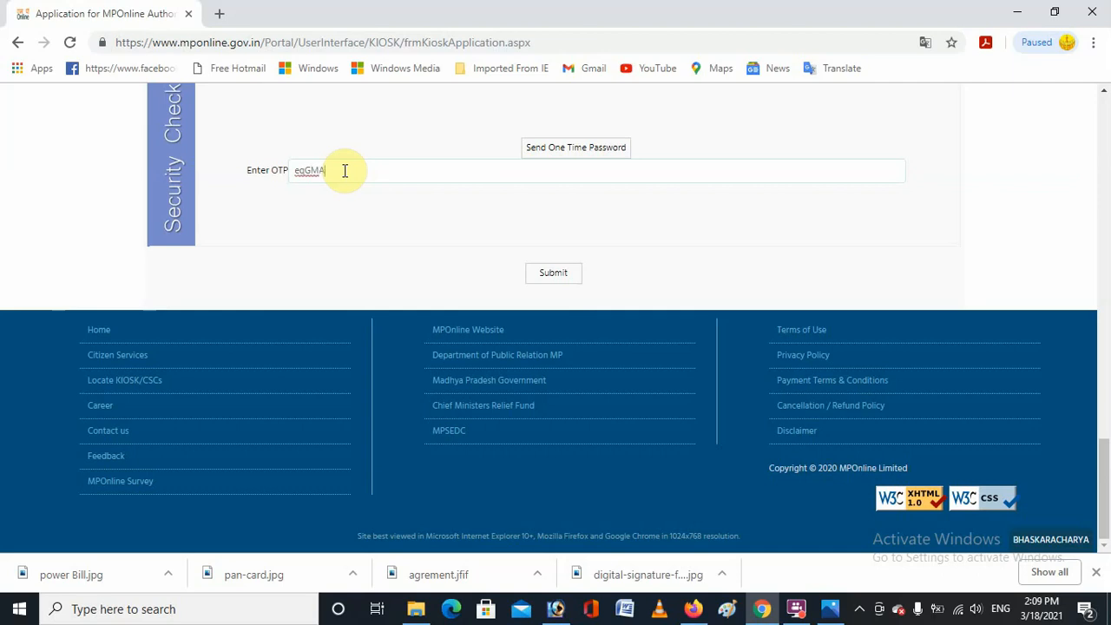
left_click(543, 274)
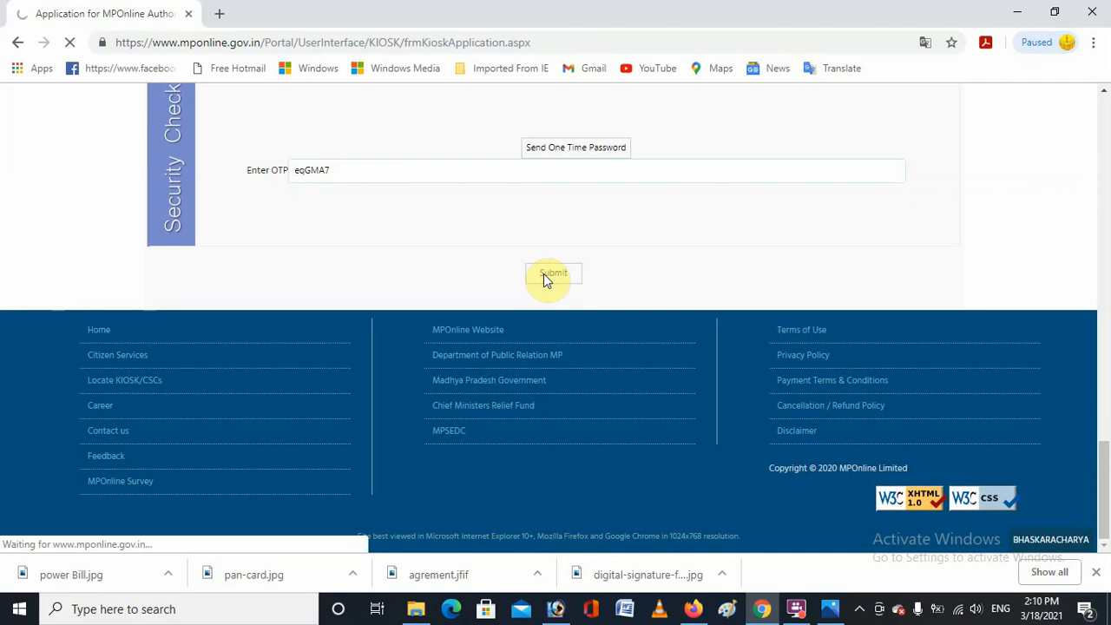
Dismiss the timeout alert and select the application number on the summary page
left_click(796, 609)
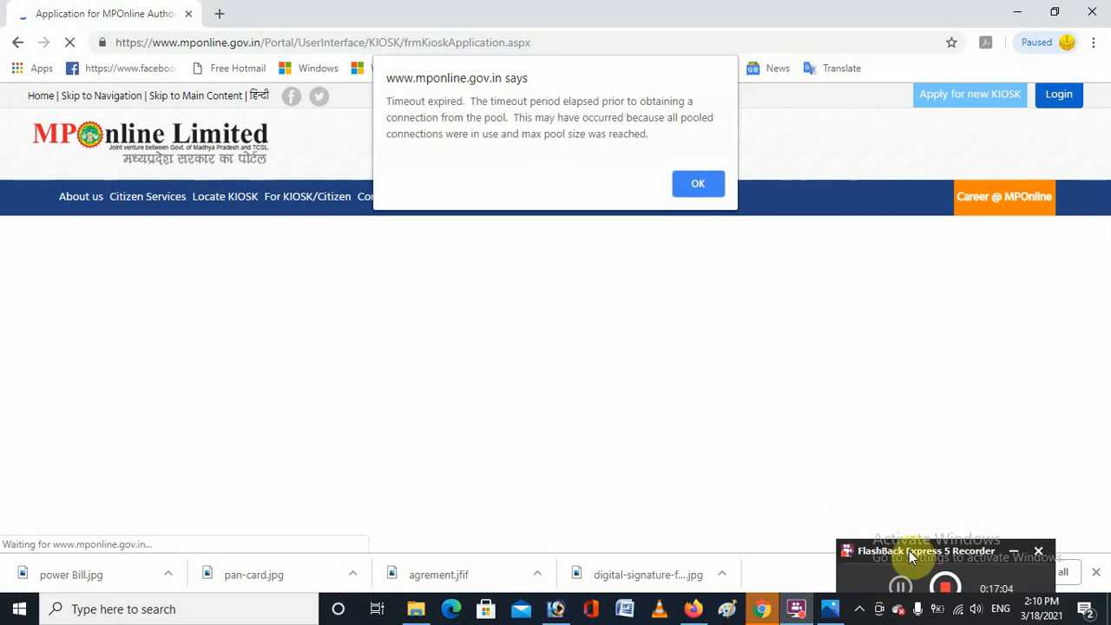
left_click(900, 587)
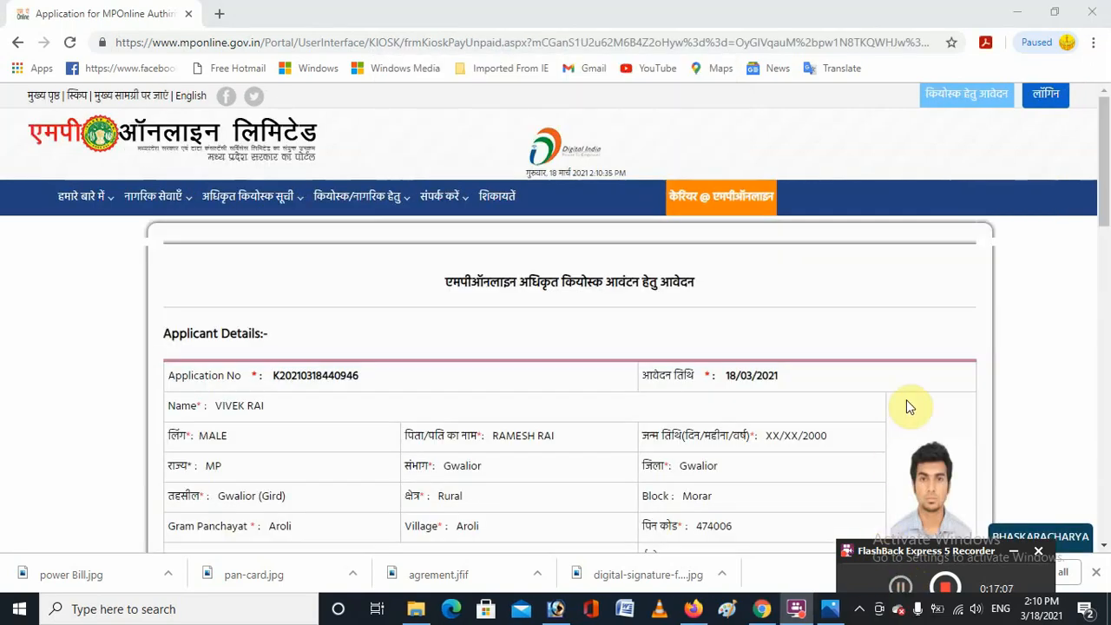
scroll(903, 360, "down", 2)
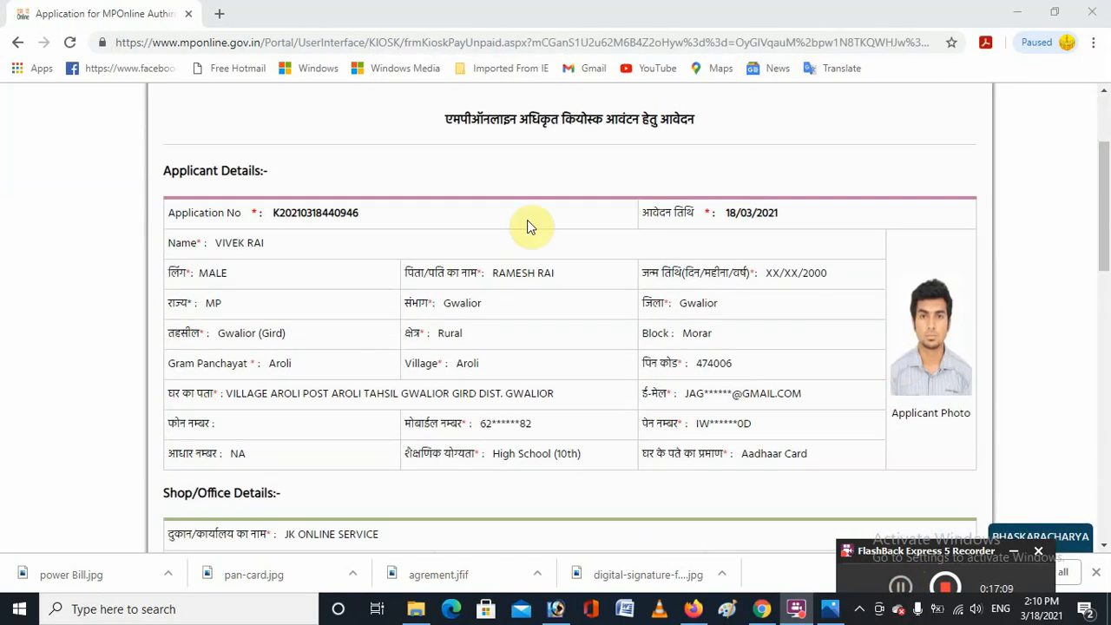
double_click(299, 214)
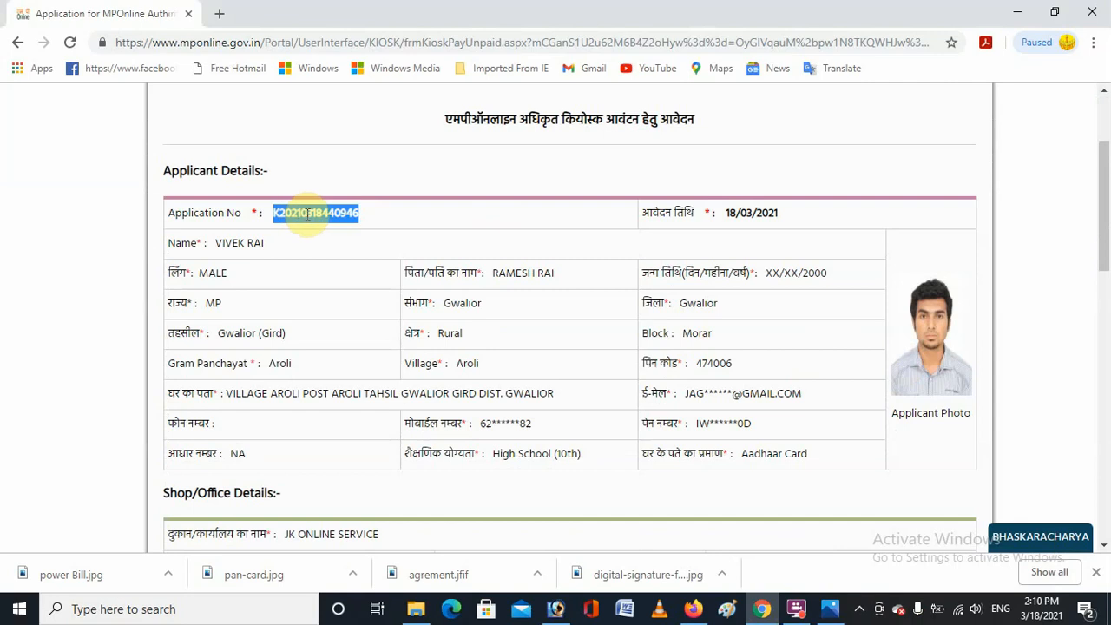
left_click(240, 242)
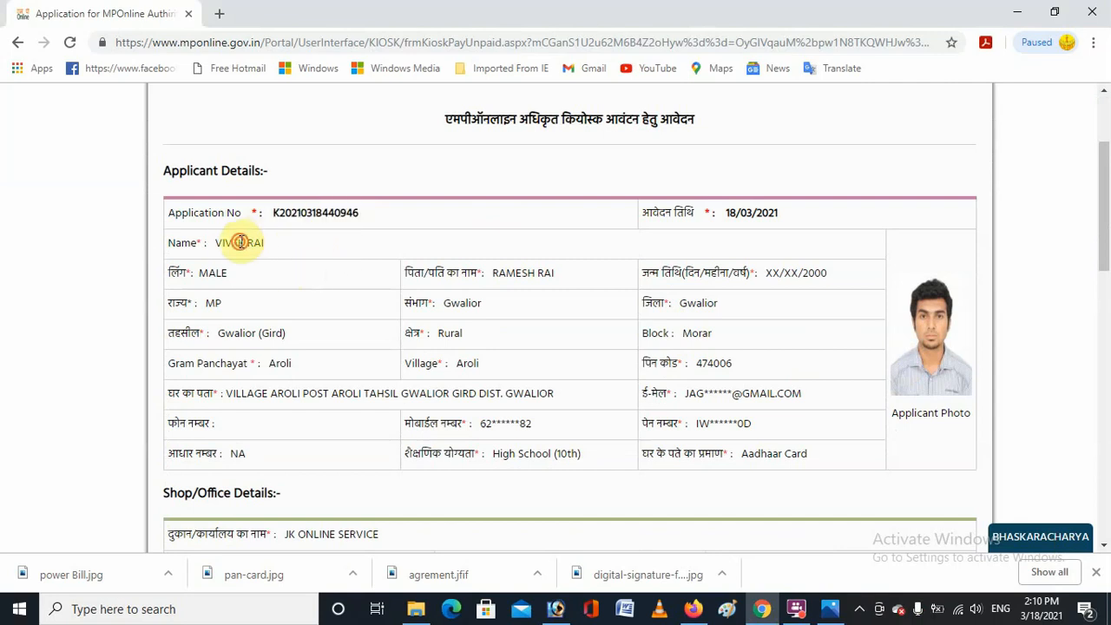
Select the applicant's first name and review the summary down to Fee Details (Registration Fee 1000, GST 180)
double_click(241, 242)
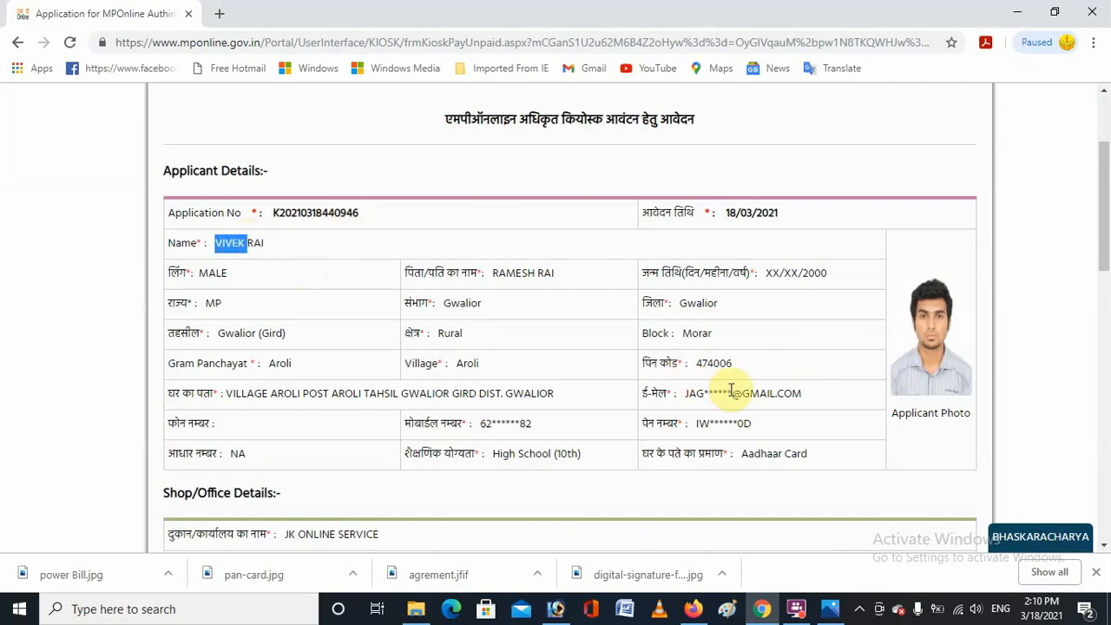
scroll(731, 390, "down", 1)
scroll(622, 348, "down", 5)
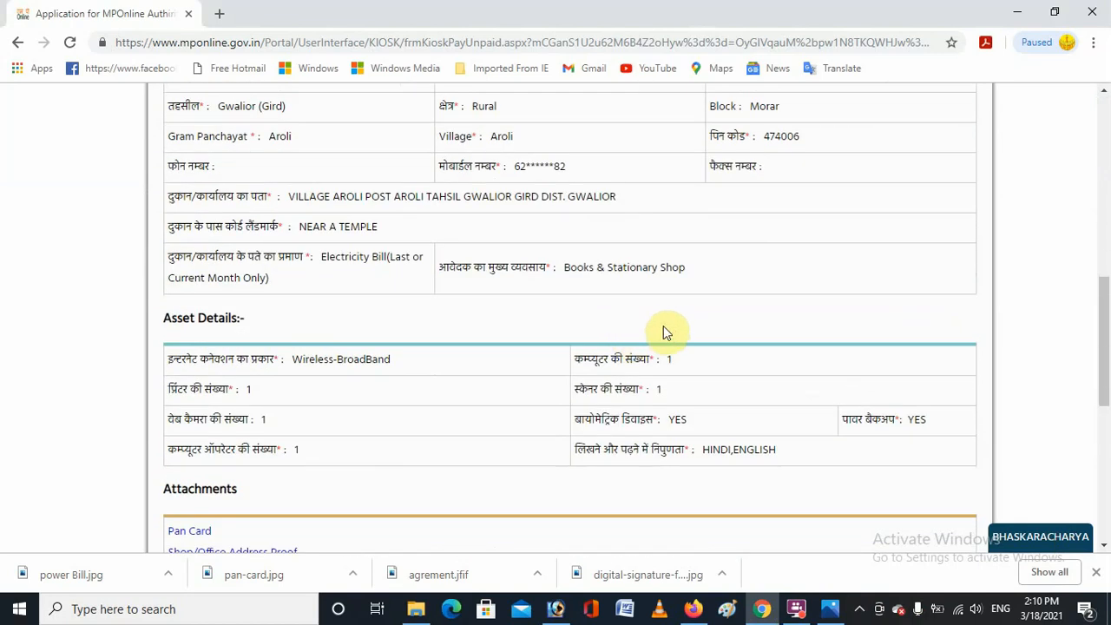
scroll(663, 330, "down", 4)
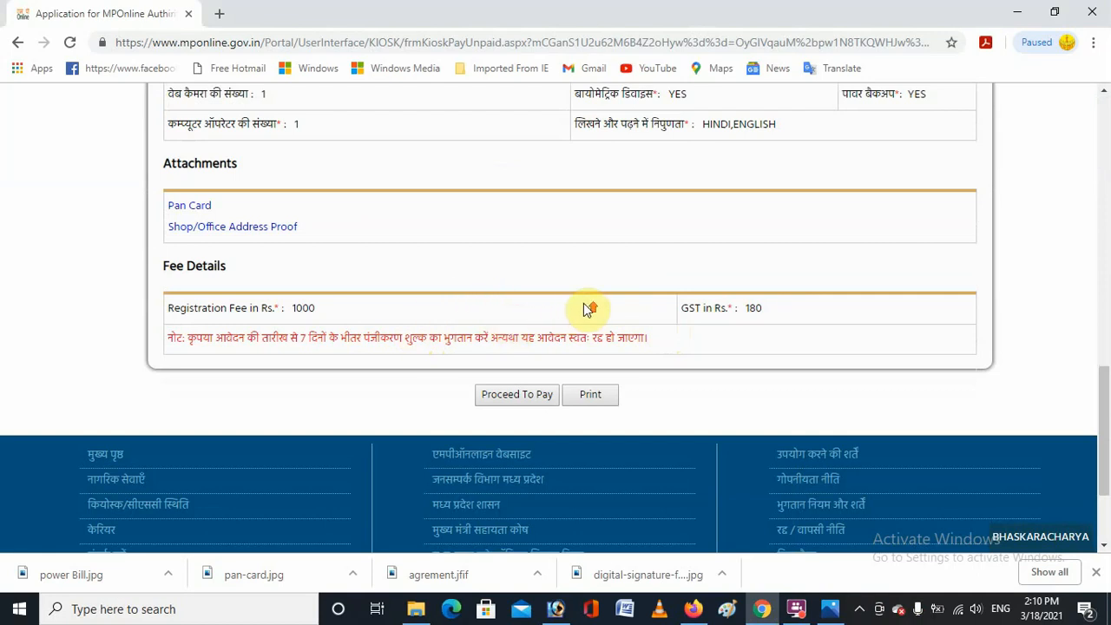
scroll(584, 305, "up", 2)
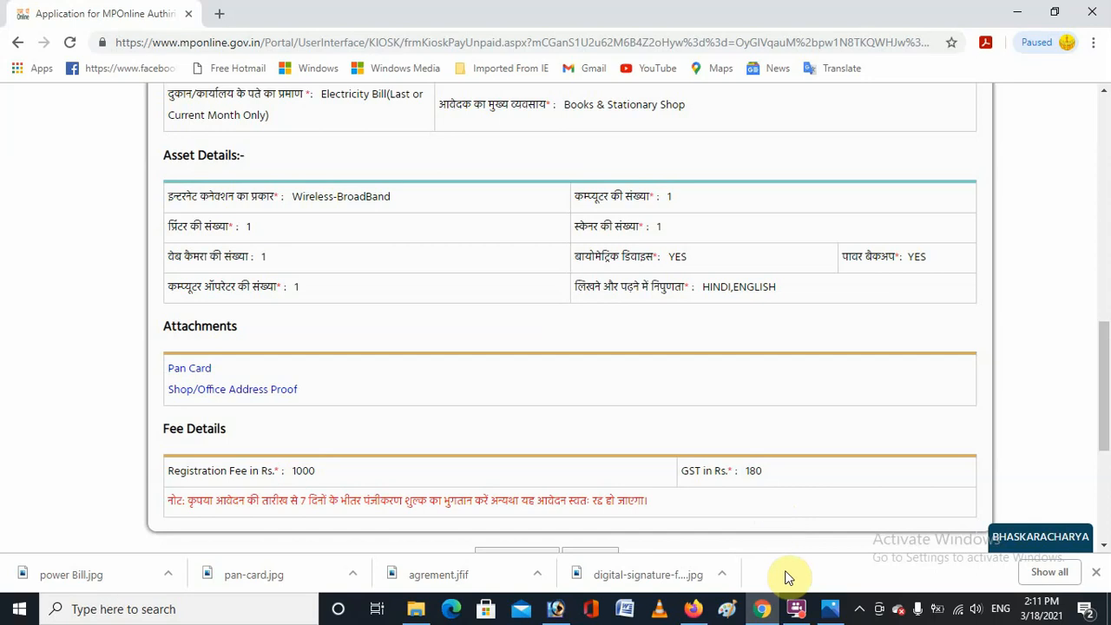
Dismiss the alert and proceed to pay the registration fee below Fee Details
left_click(796, 608)
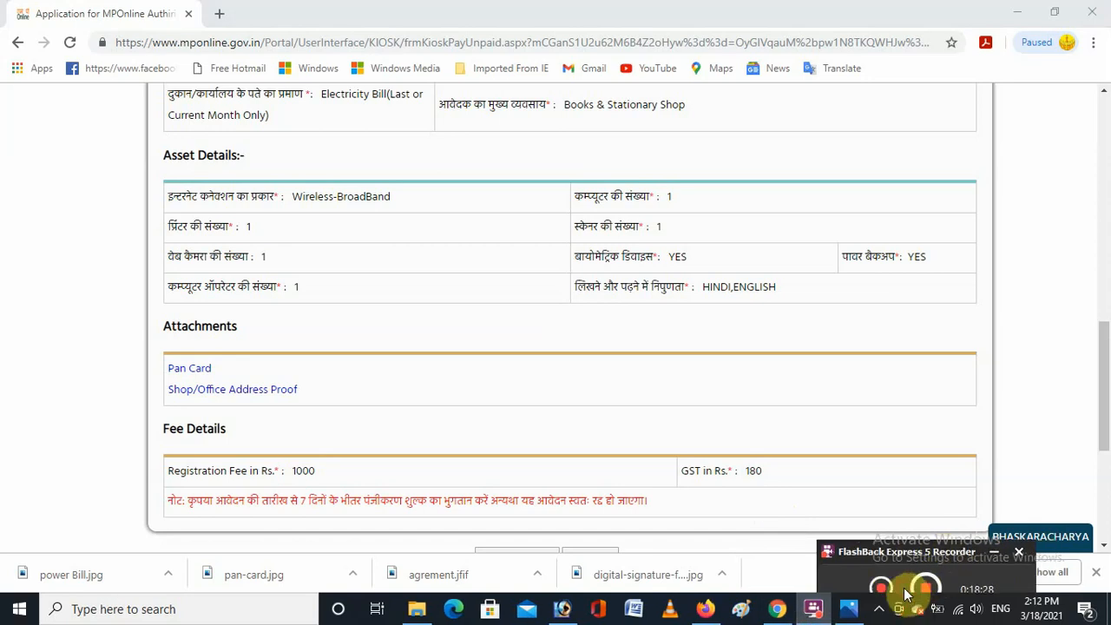
scroll(665, 422, "down", 2)
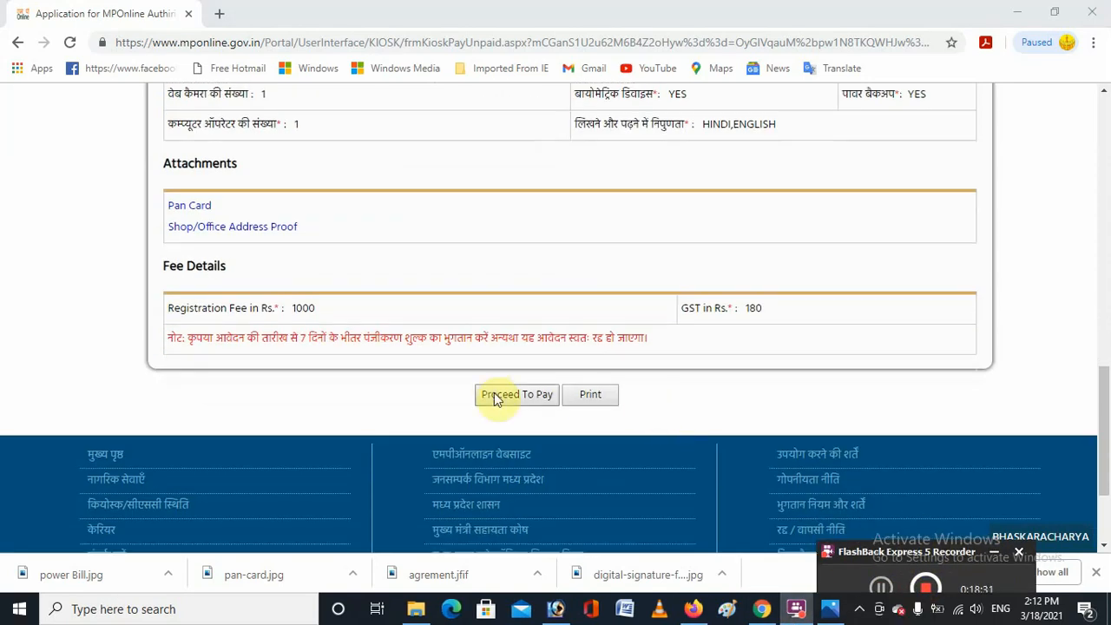
left_click(496, 396)
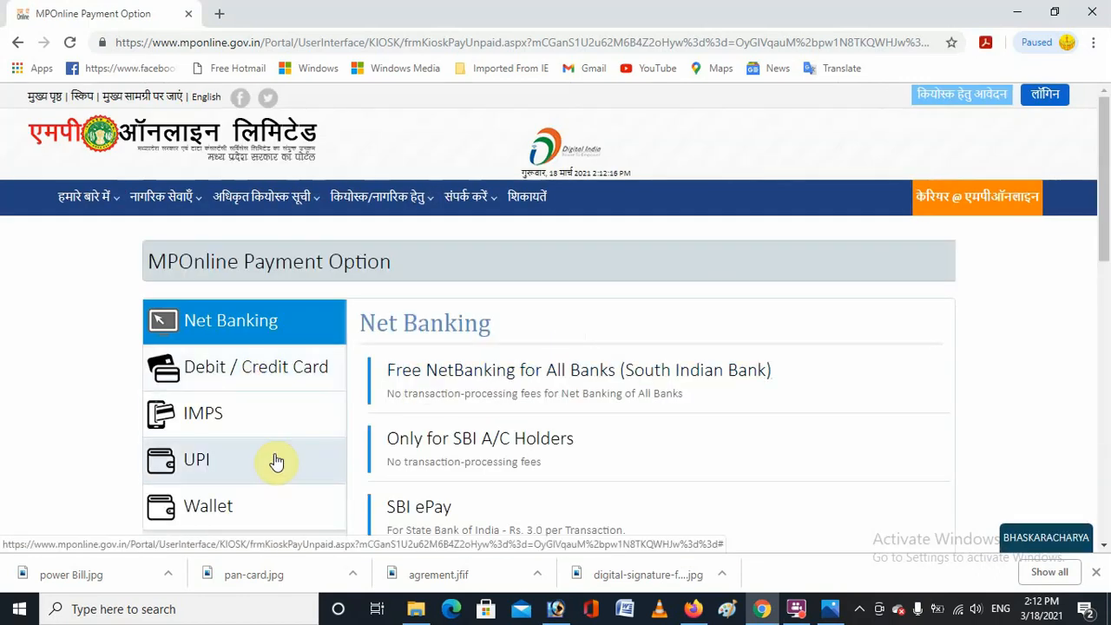
scroll(274, 459, "down", 1)
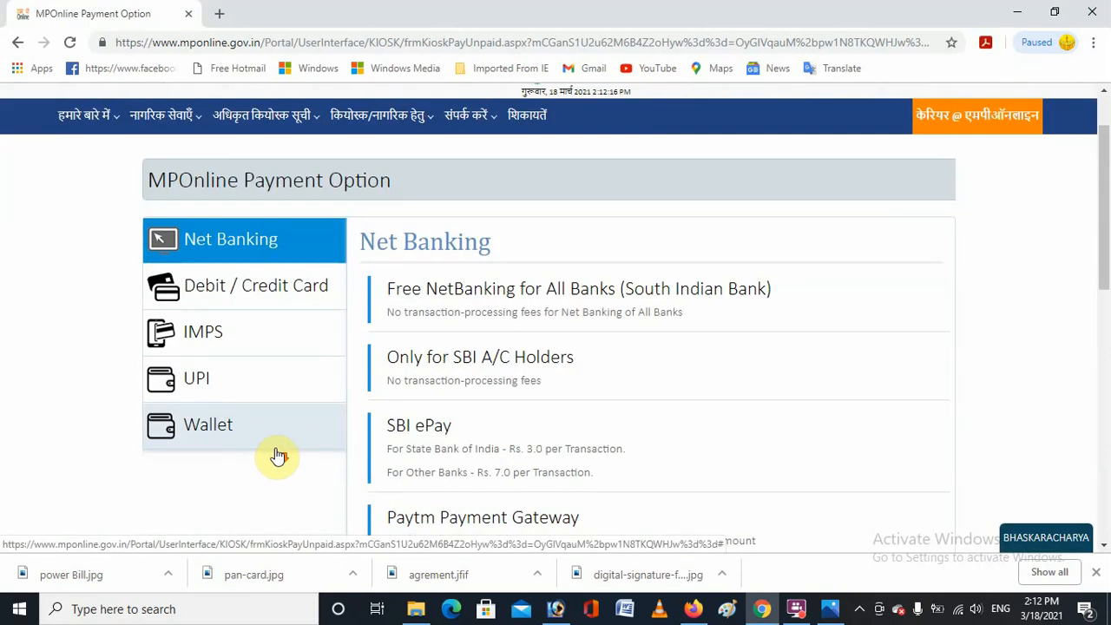
left_click(263, 294)
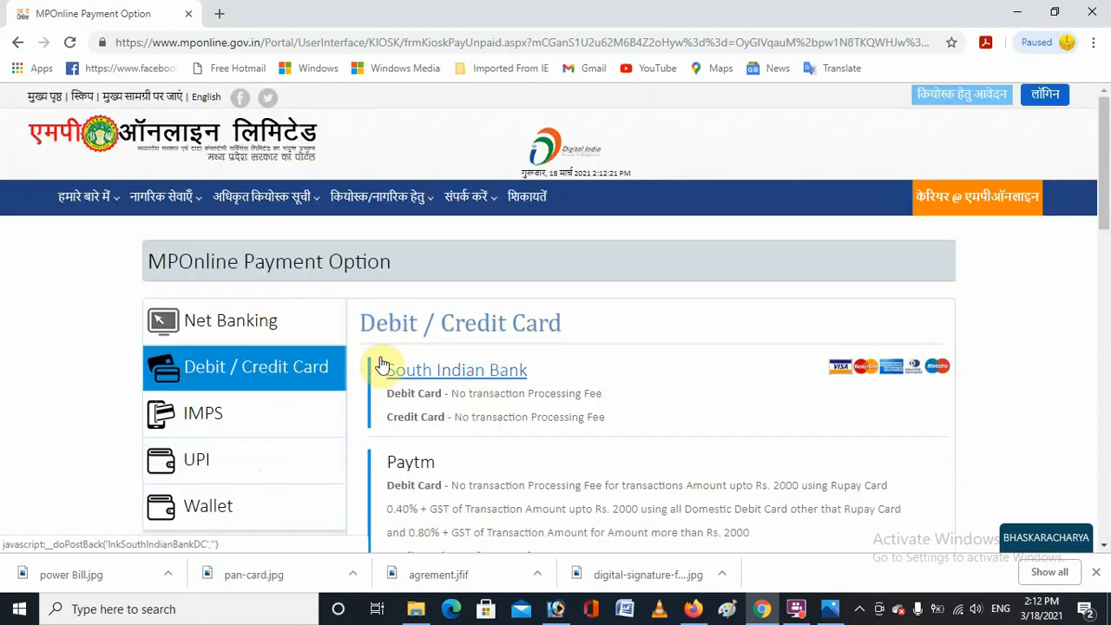
left_click(278, 323)
scroll(486, 364, "down", 2)
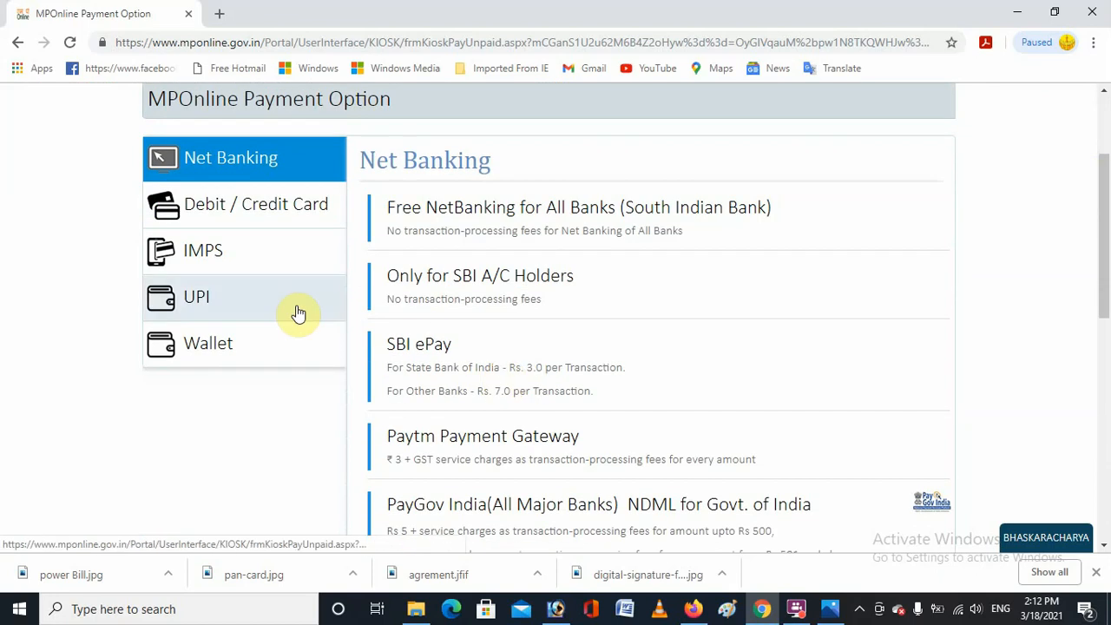
left_click(228, 303)
scroll(556, 373, "down", 3)
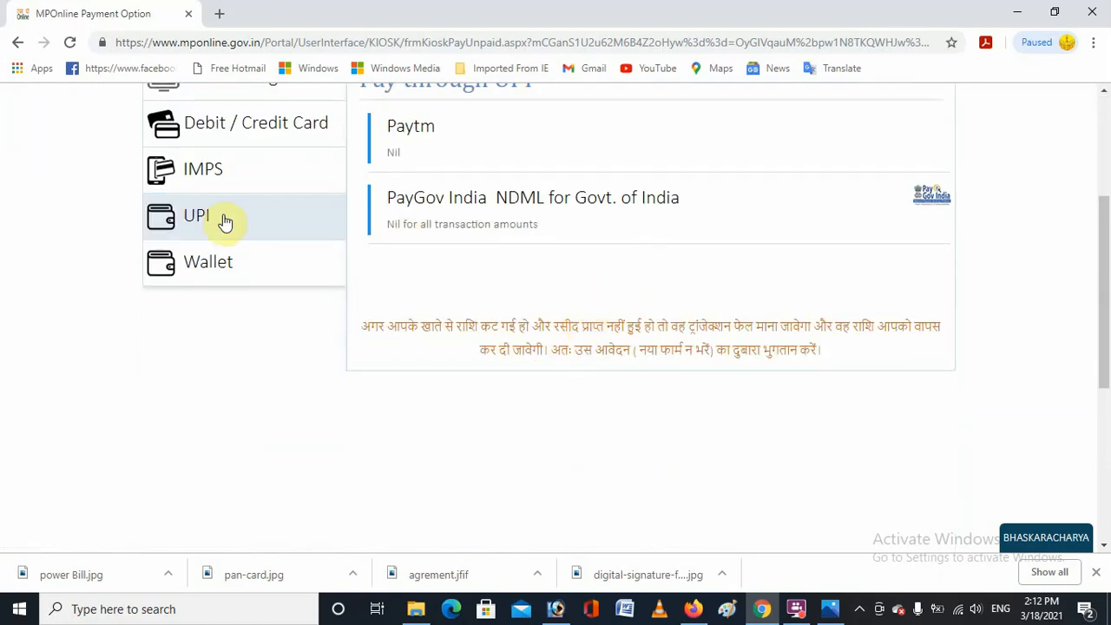
left_click(226, 274)
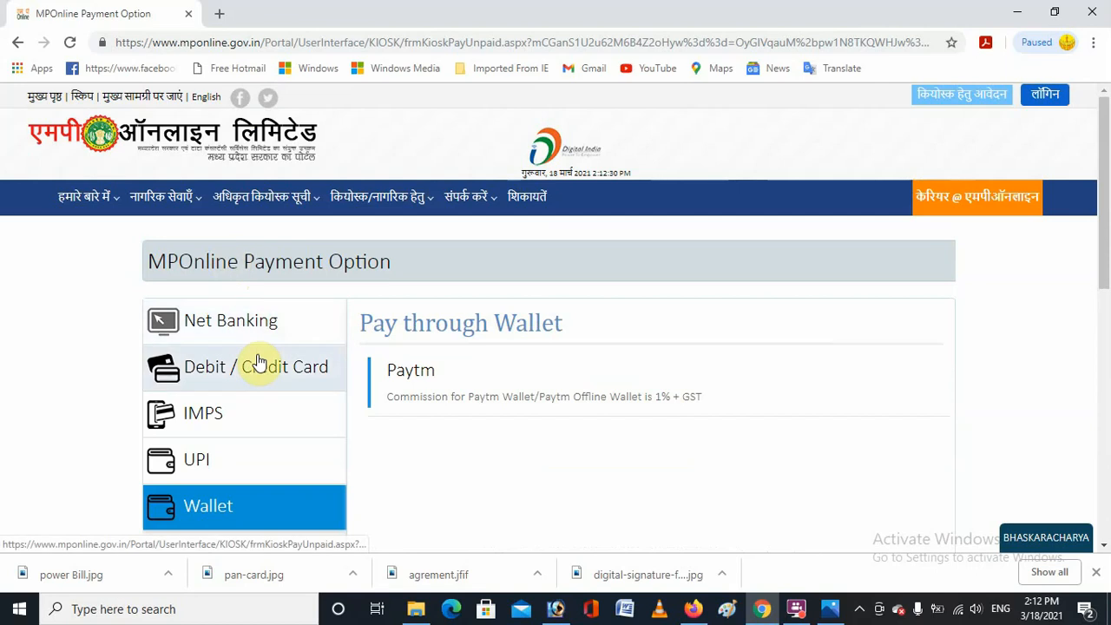
scroll(261, 364, "down", 2)
left_click(241, 290)
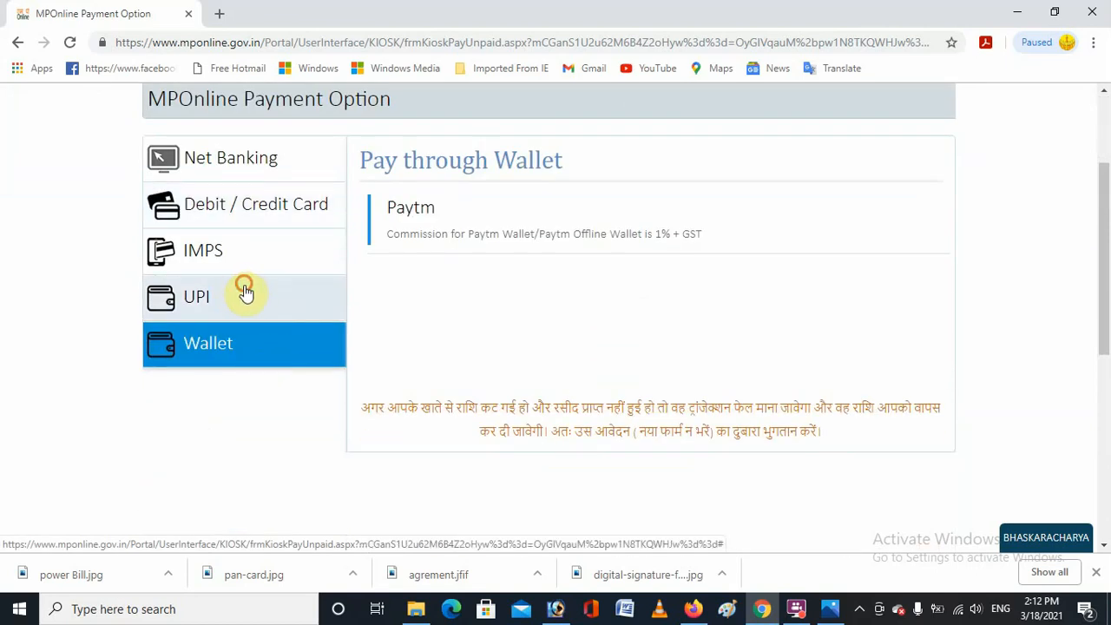
scroll(530, 343, "down", 1)
scroll(529, 343, "down", 1)
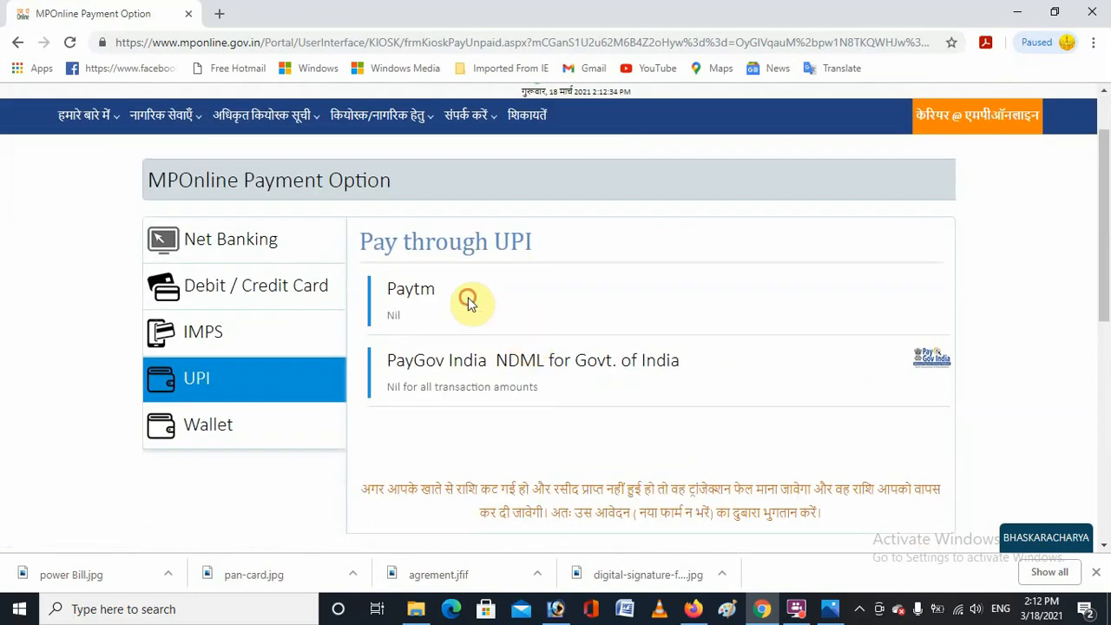
left_click(300, 306)
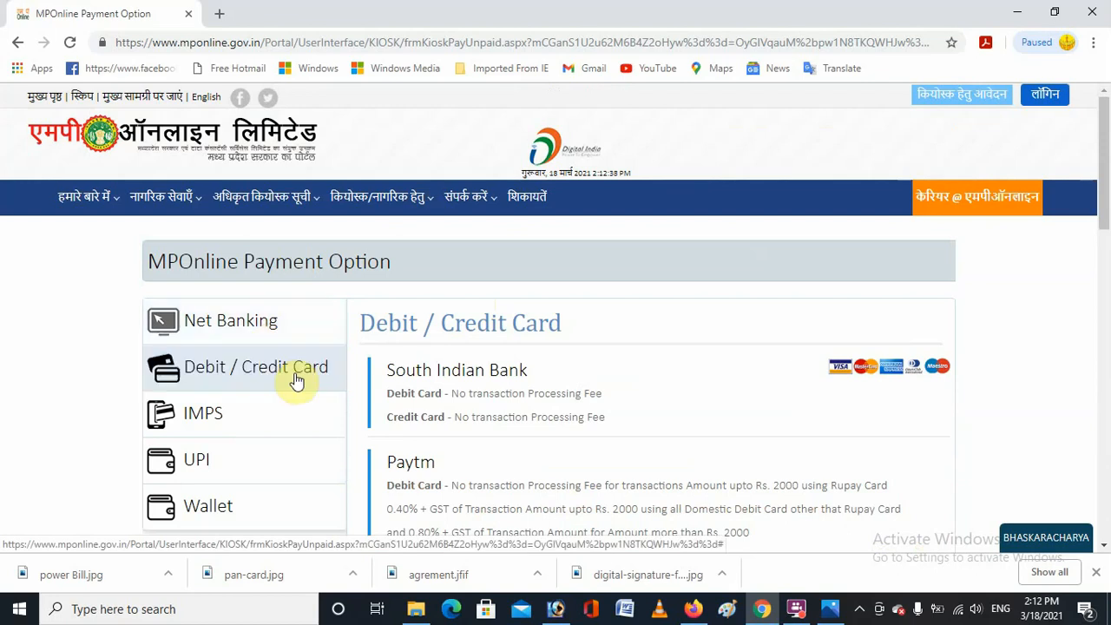
left_click(265, 335)
scroll(478, 409, "down", 3)
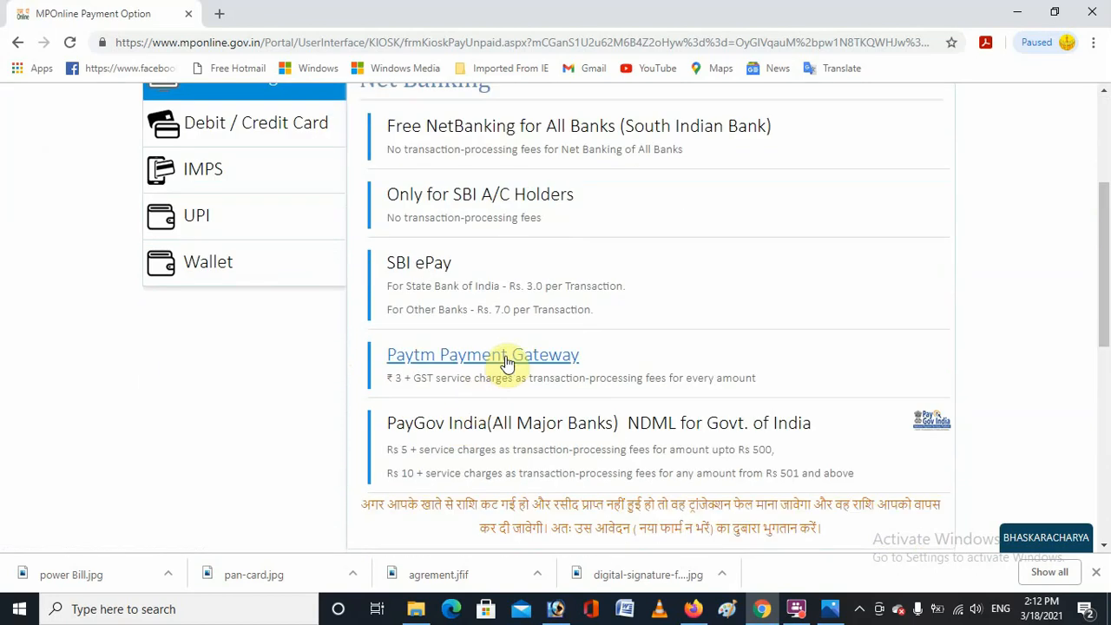
scroll(513, 339, "up", 1)
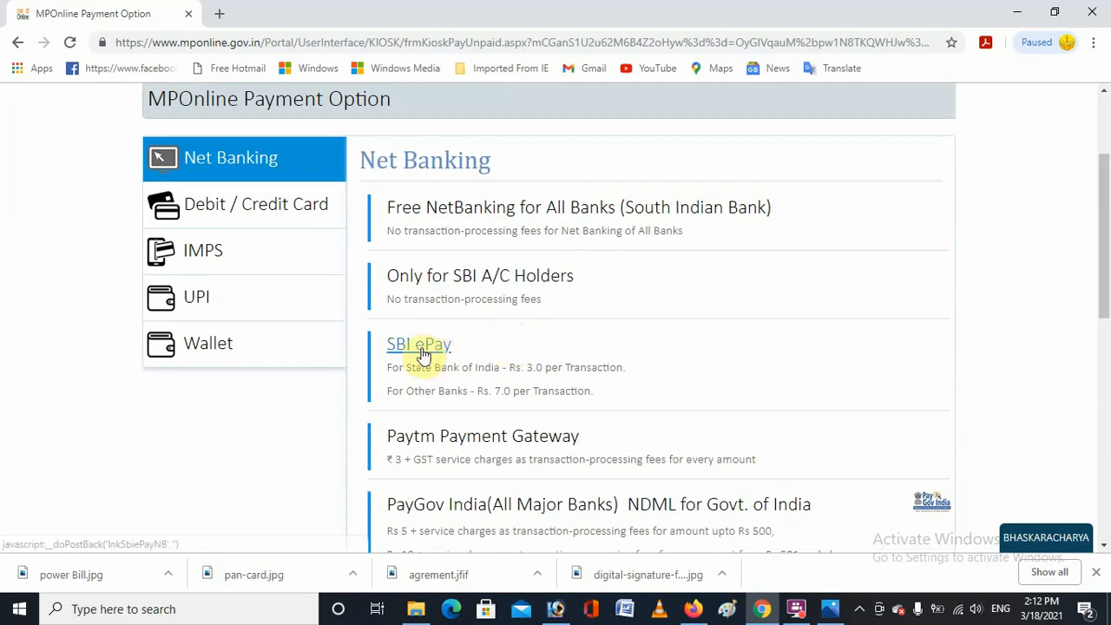
scroll(549, 357, "down", 1)
scroll(547, 358, "down", 3)
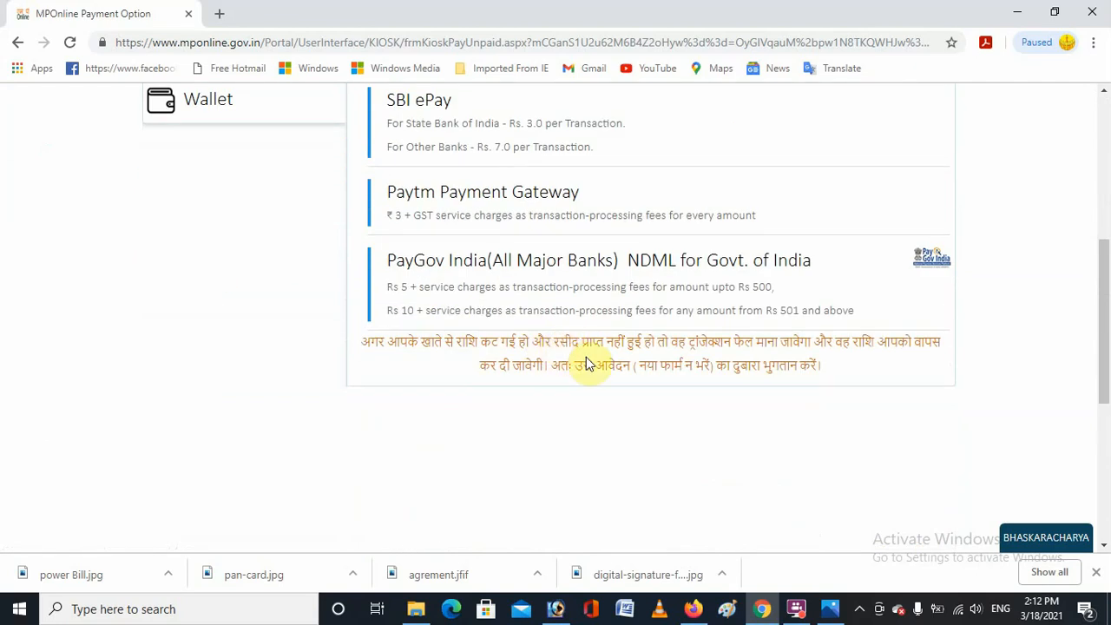
scroll(588, 356, "up", 4)
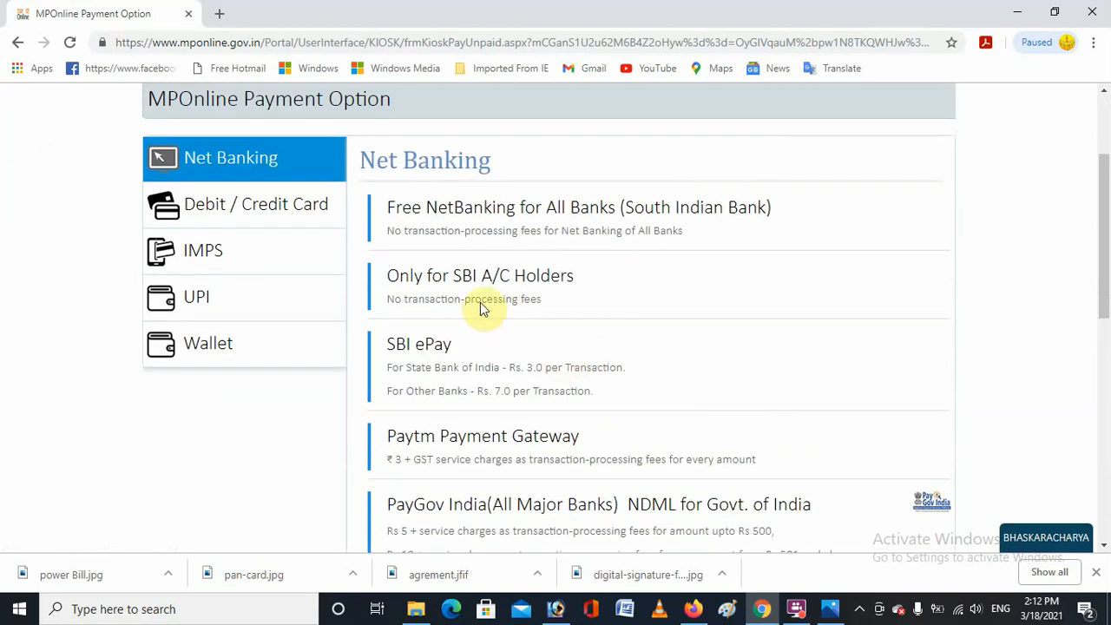
left_click(467, 217)
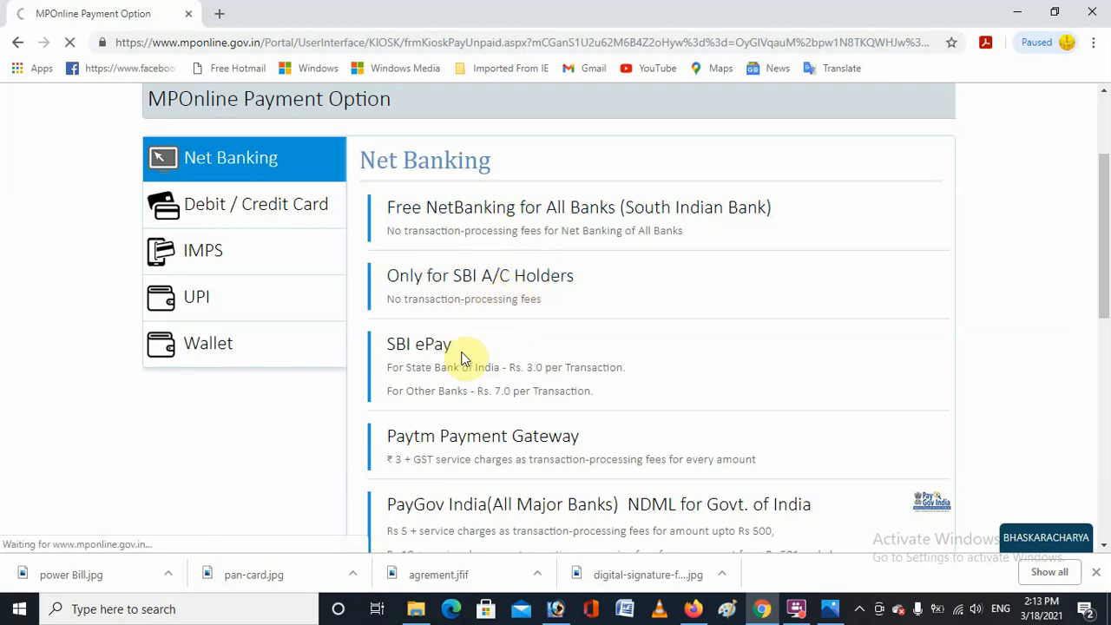
Pay by Debit / Credit Card through South Indian Bank and acknowledge the reference number notice
left_click(237, 215)
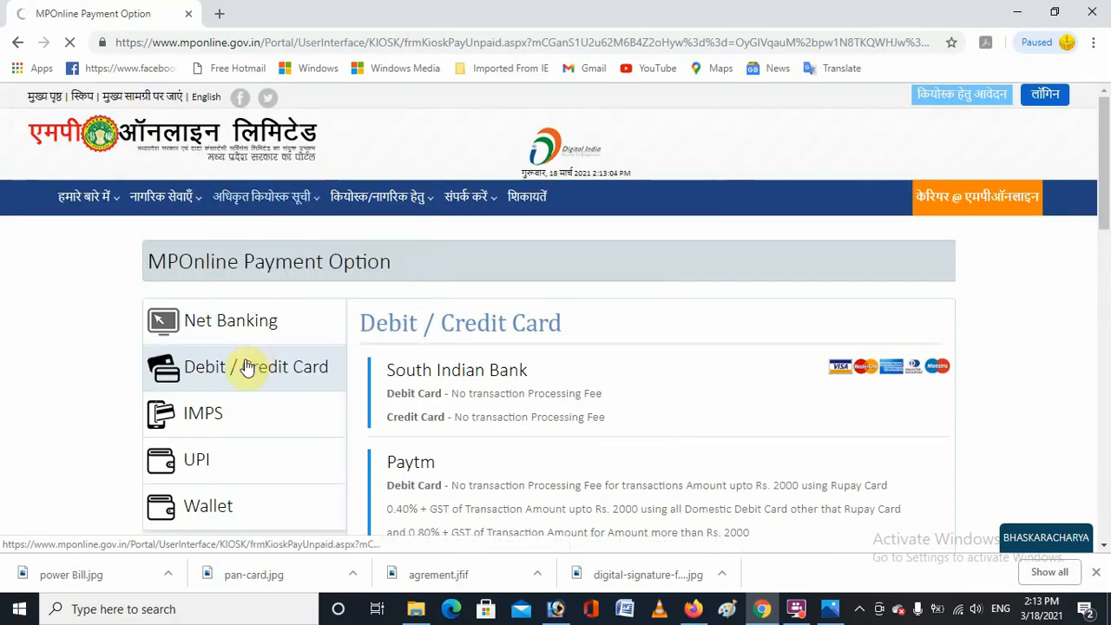
left_click(477, 384)
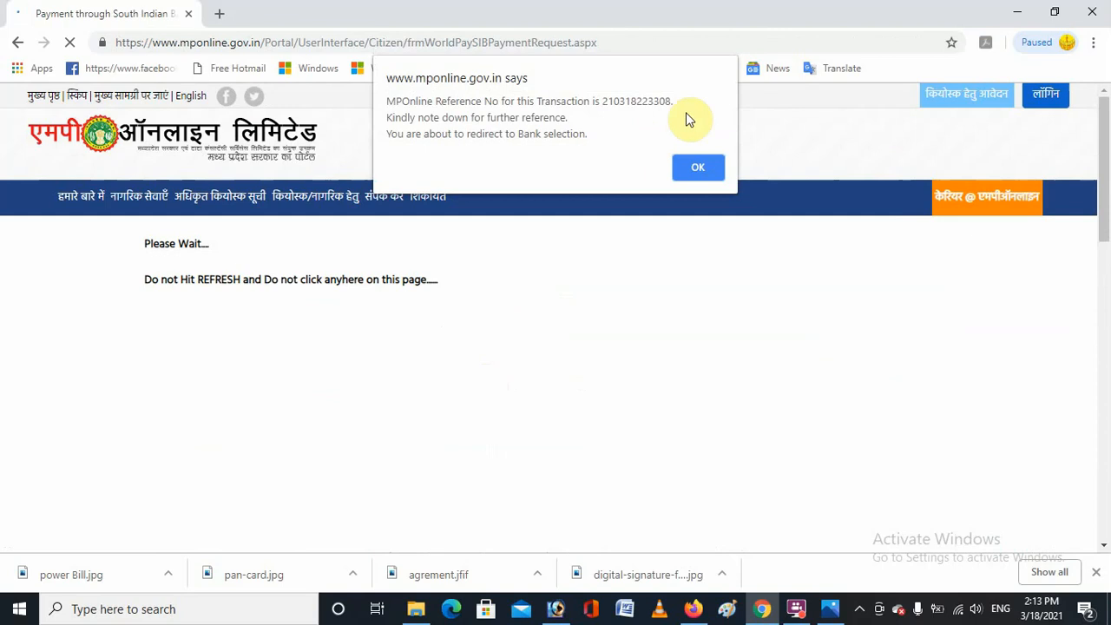
left_click(696, 171)
left_click(697, 174)
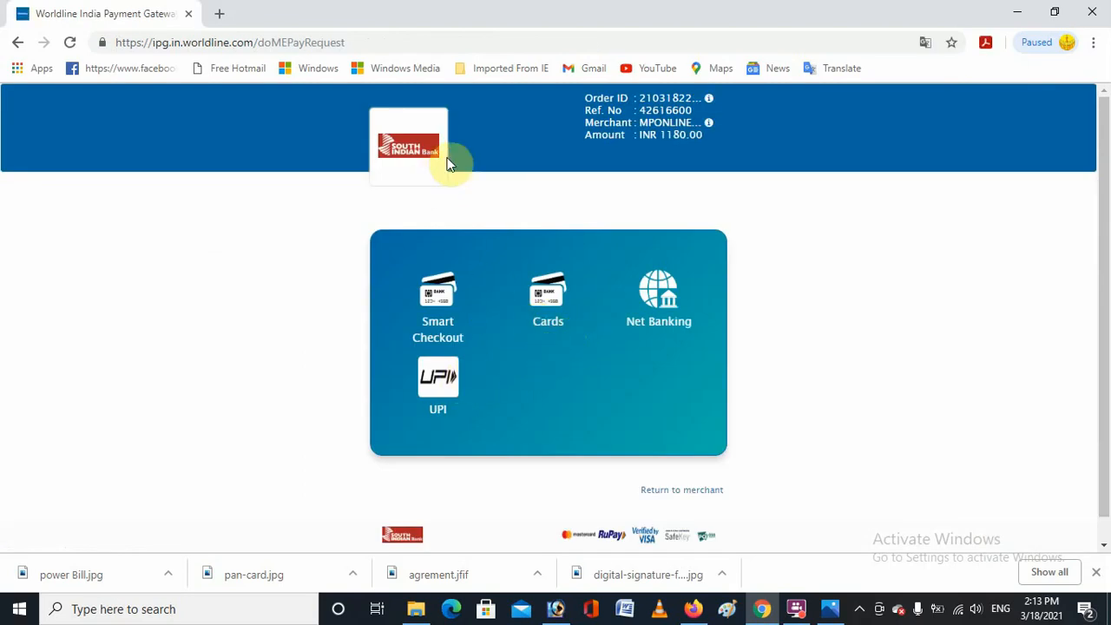
Choose Cards on the Worldline gateway for the INR 1180.00 payment
scroll(629, 365, "down", 1)
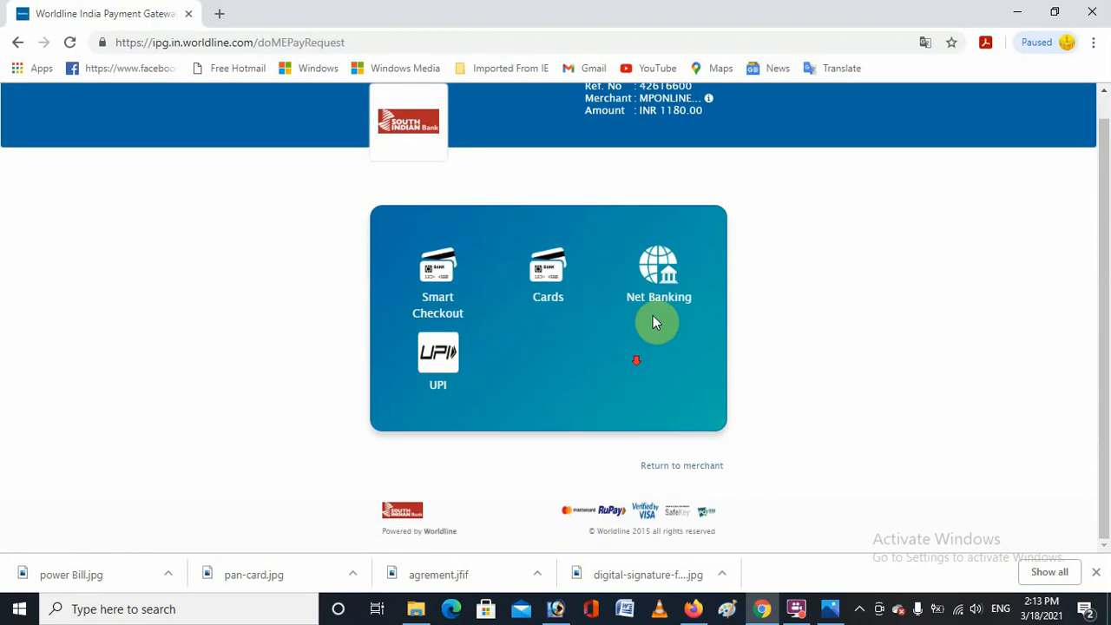
left_click(542, 283)
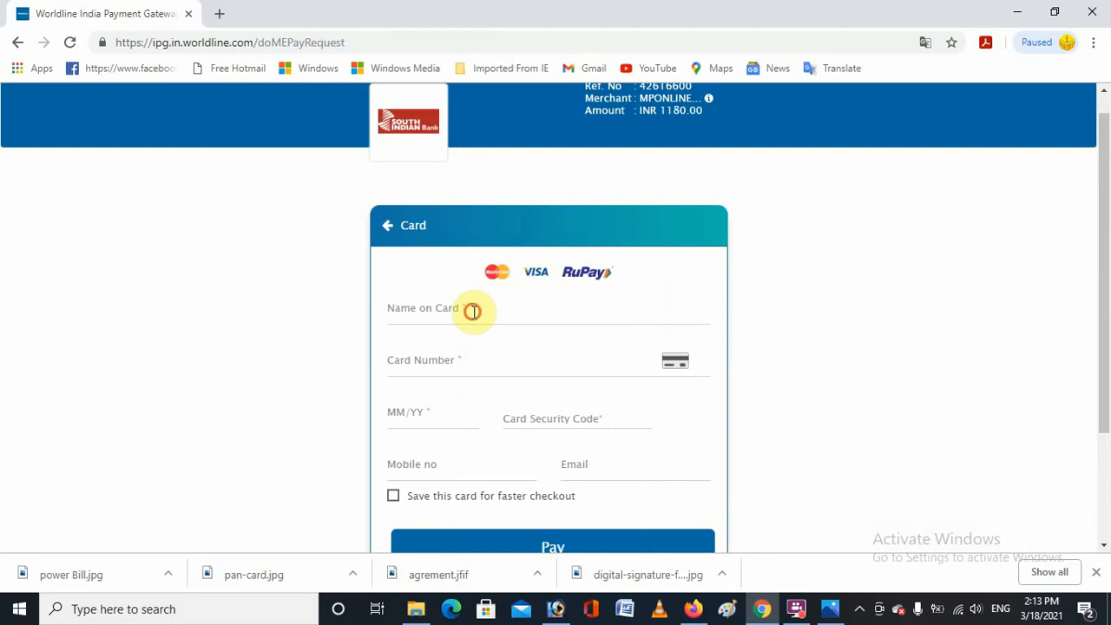
left_click(472, 311)
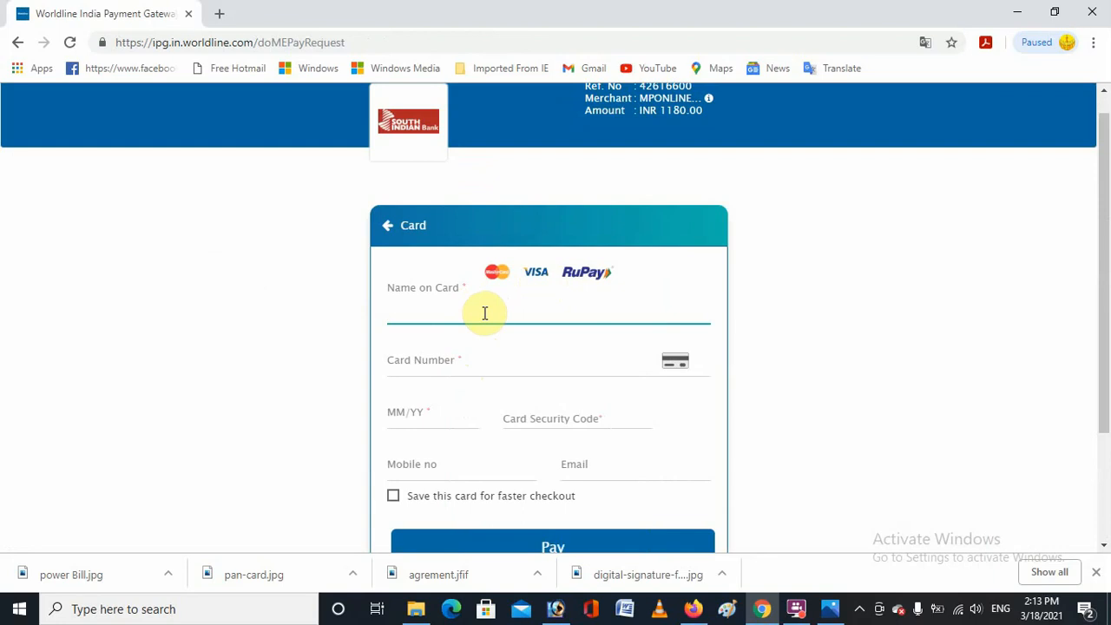
left_click(486, 365)
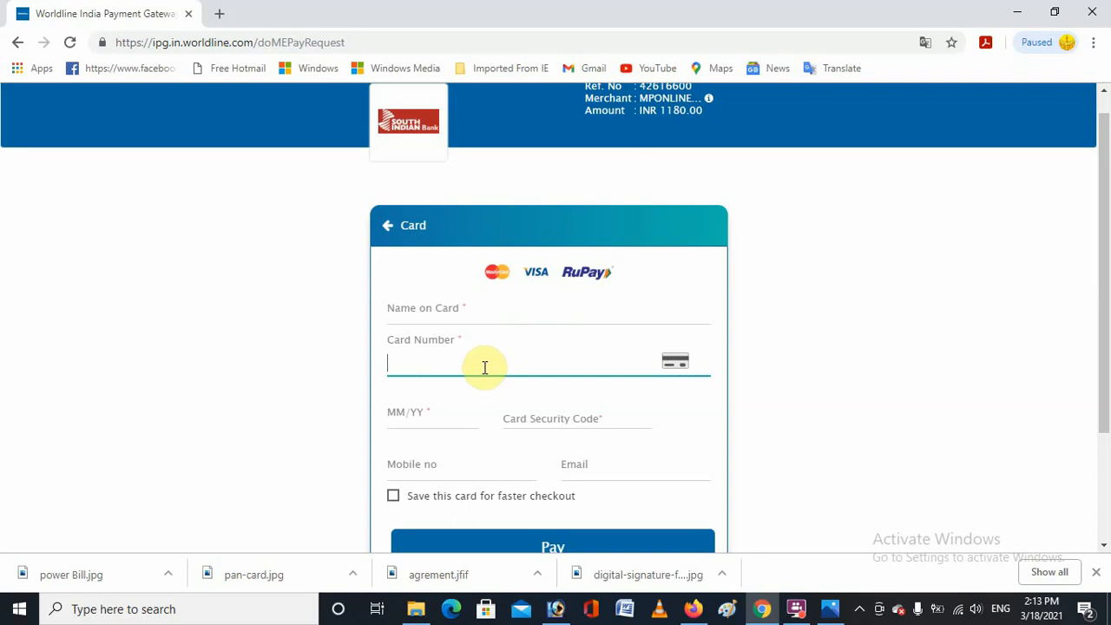
left_click(404, 422)
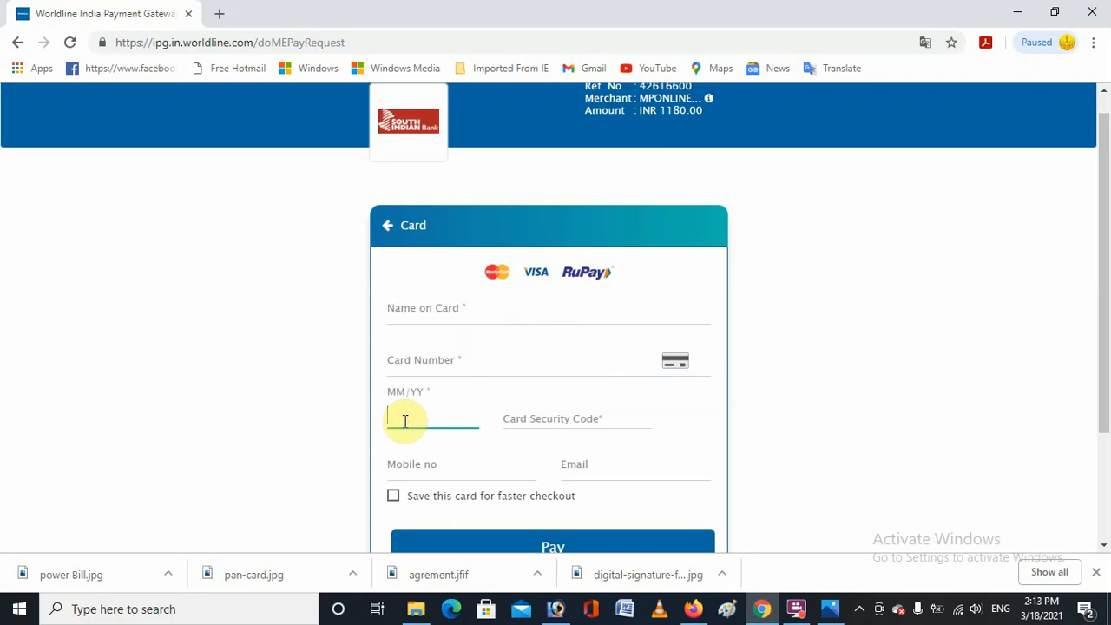
left_click(573, 423)
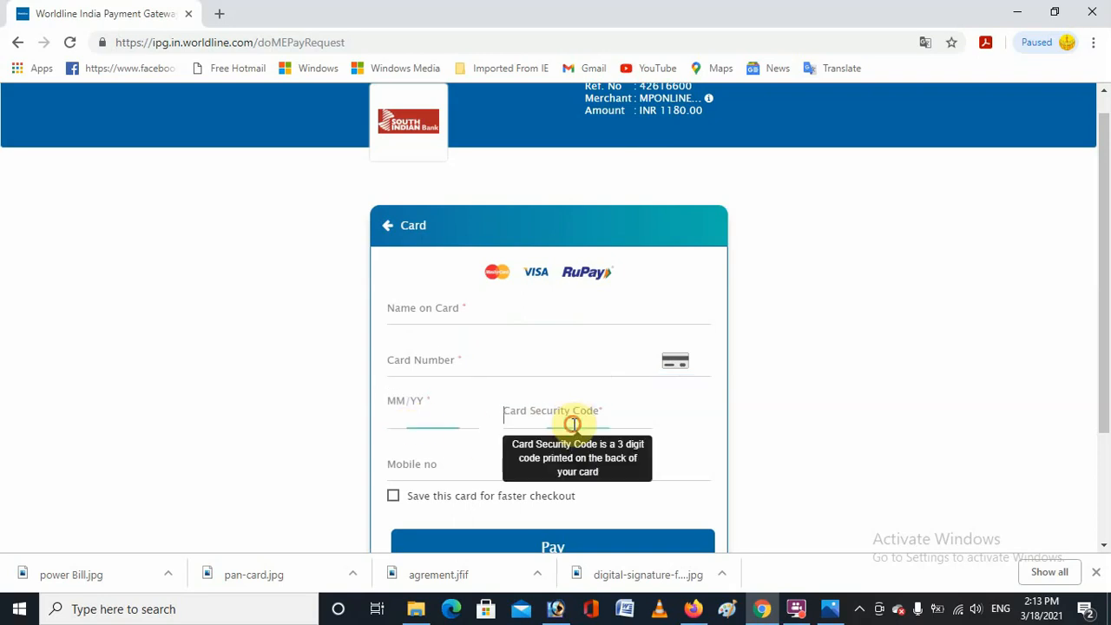
left_click(697, 423)
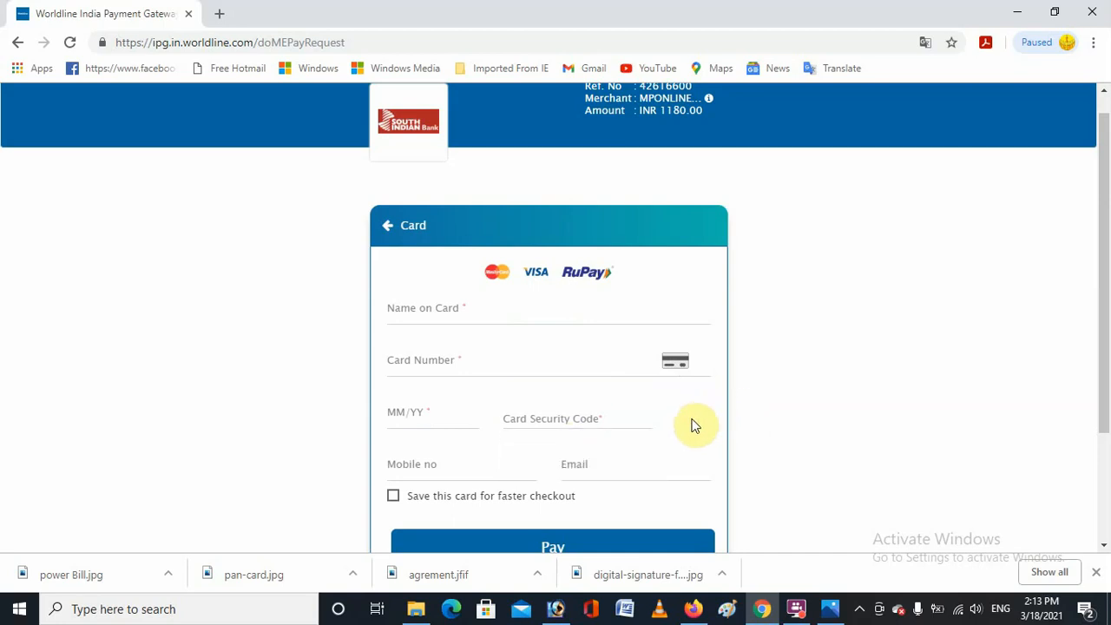
left_click(430, 463)
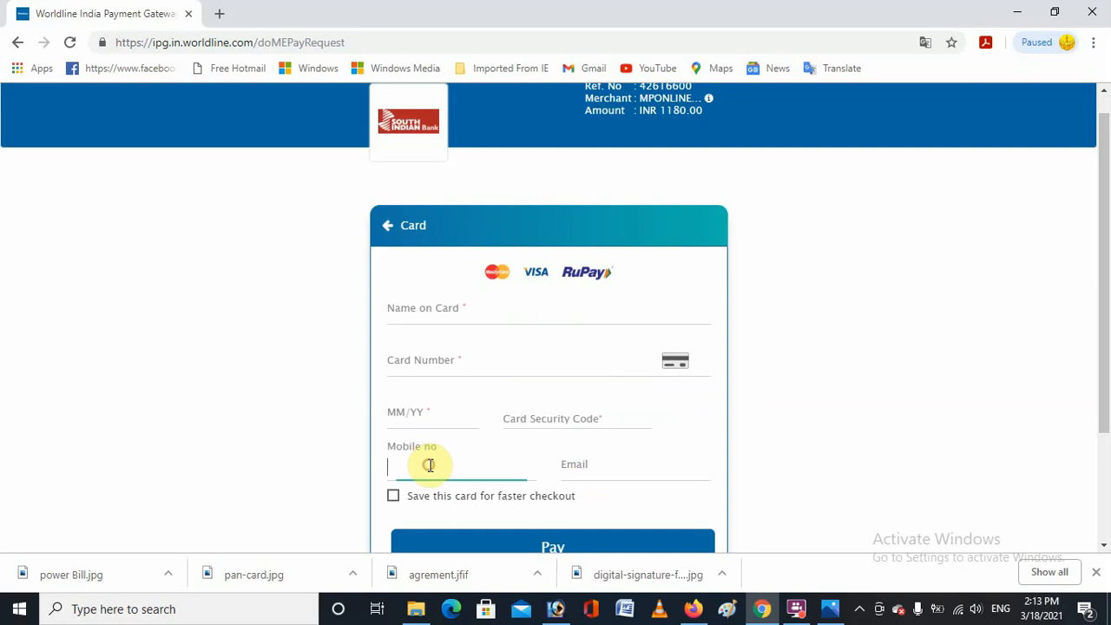
left_click(595, 474)
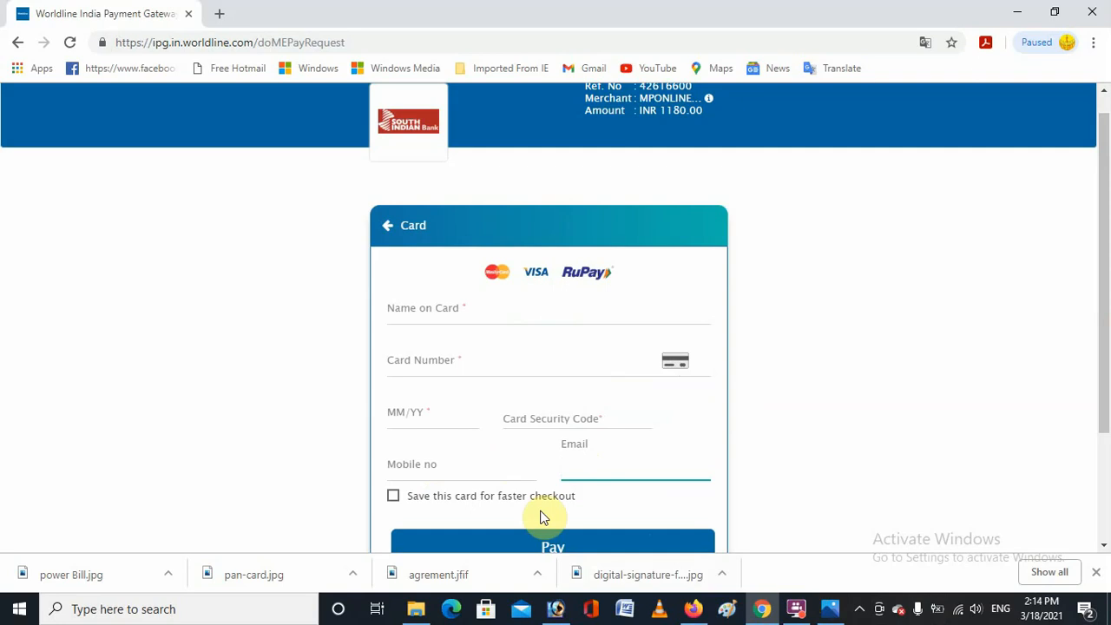
left_click(797, 609)
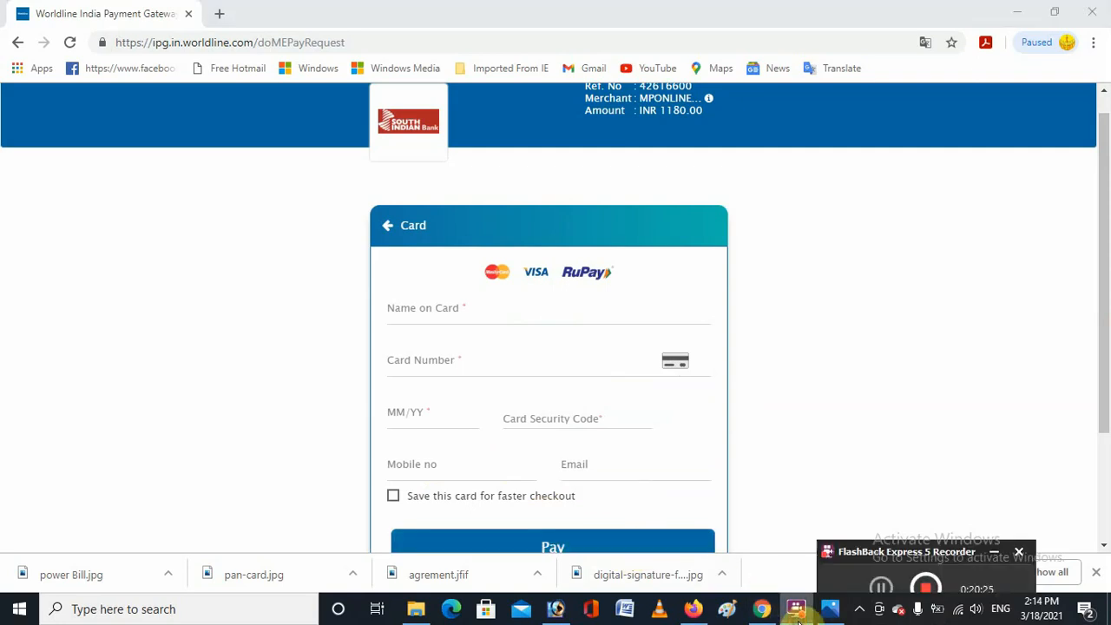